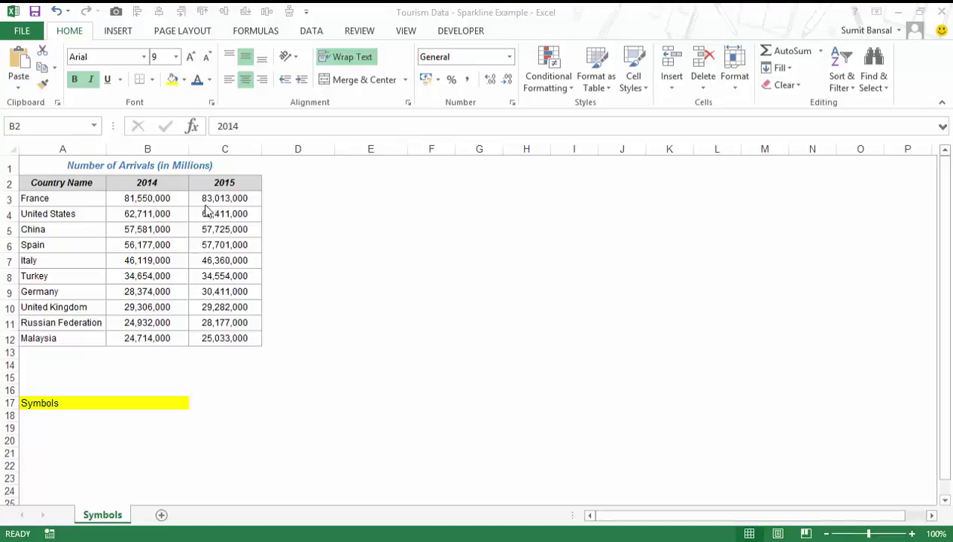
key("shift+Right")
key("ctrl+c")
- Calculate France's change from 2014 to 2015 in D3 with =(C3-B3)/B3 and copy the formula down to D12
left_click(281, 198)
key("Escape")
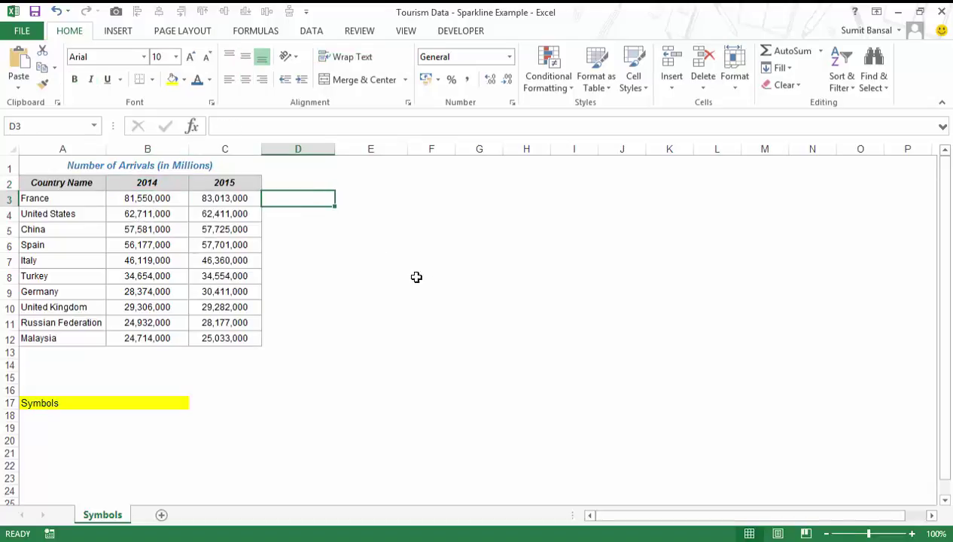
type("=")
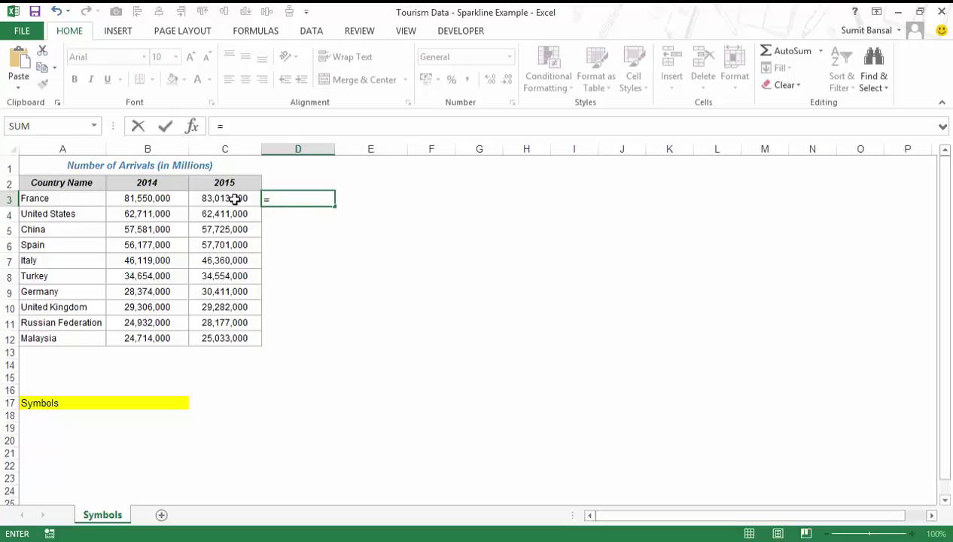
type("(")
left_click(236, 198)
type("-")
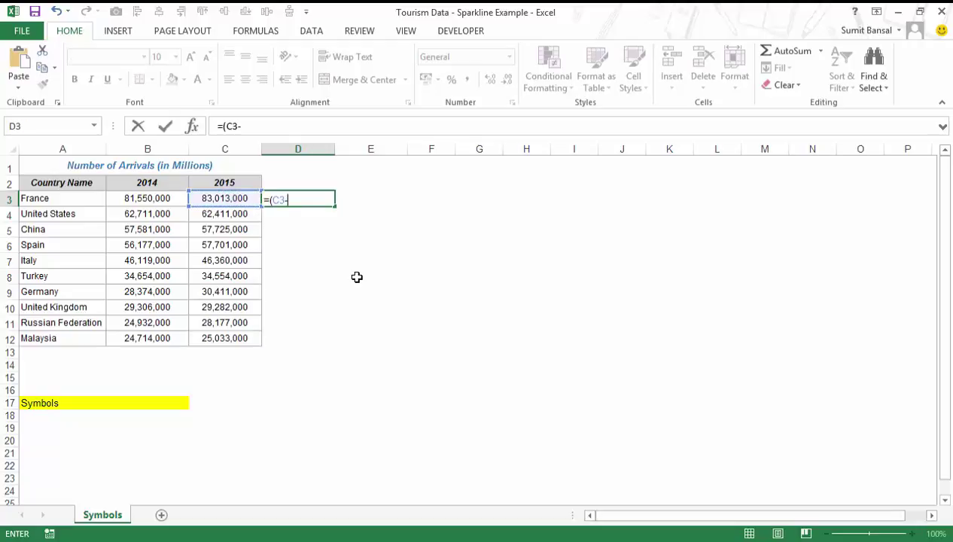
left_click(156, 199)
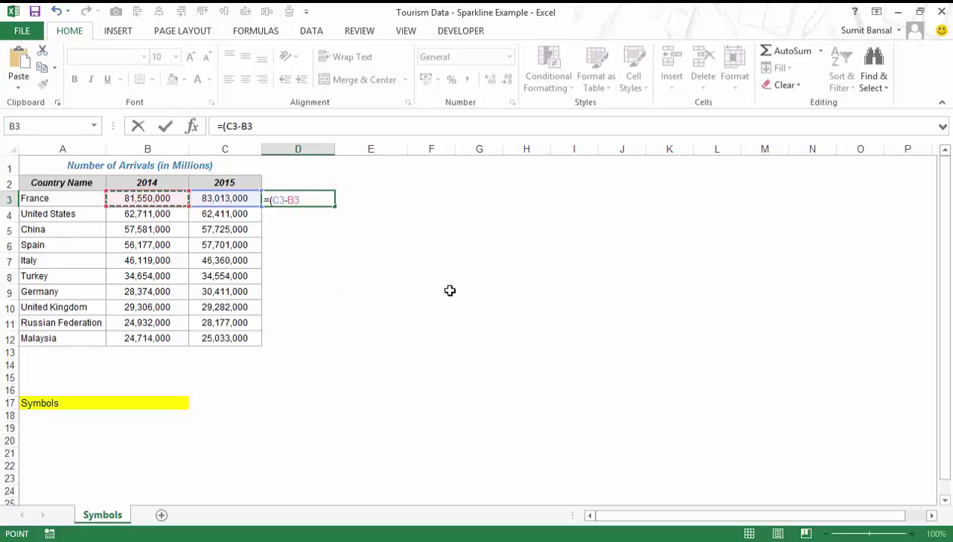
type(")/")
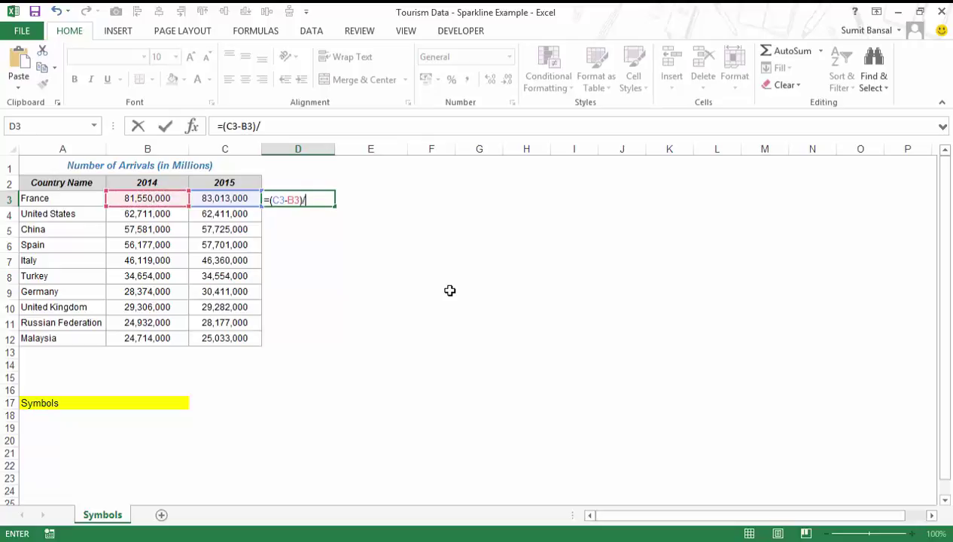
left_click(156, 196)
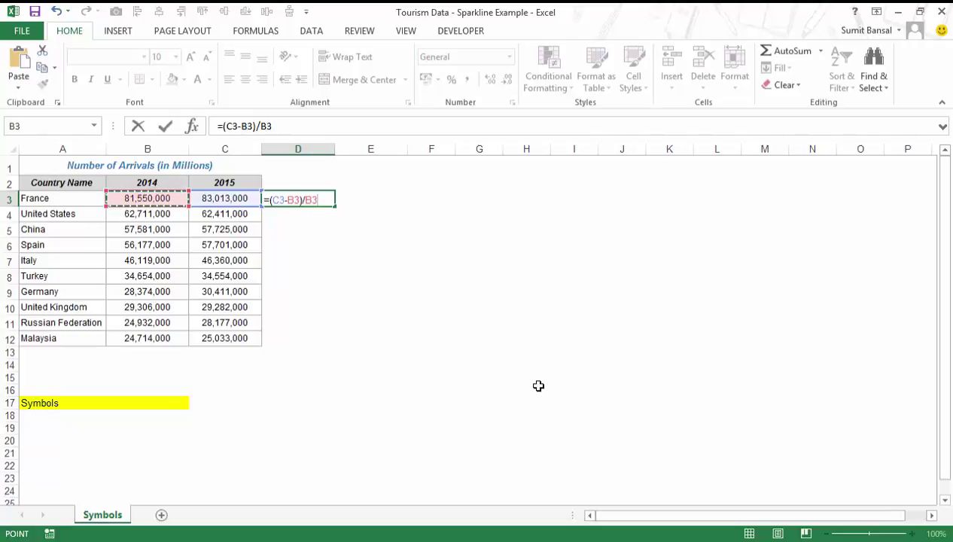
key("Return")
key("Up")
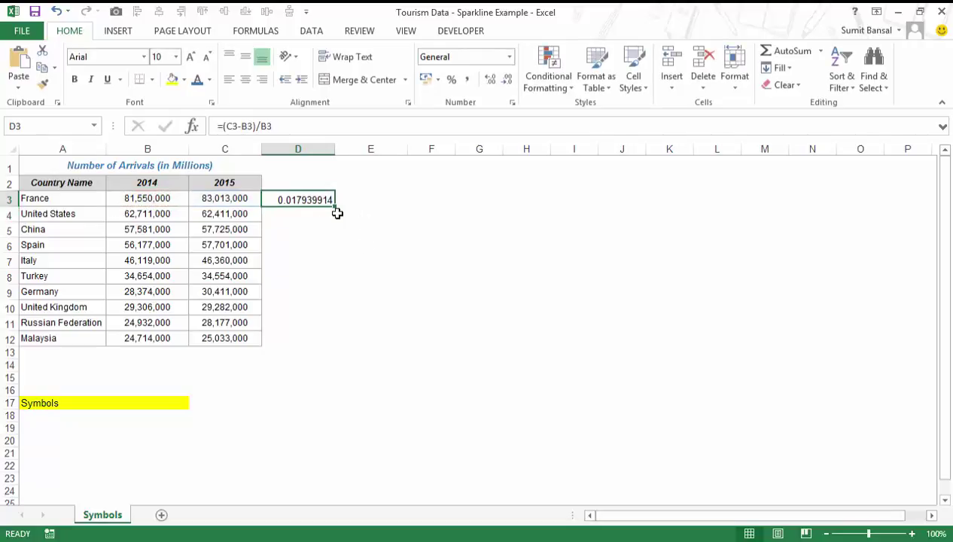
left_click_drag(335, 204, 332, 343)
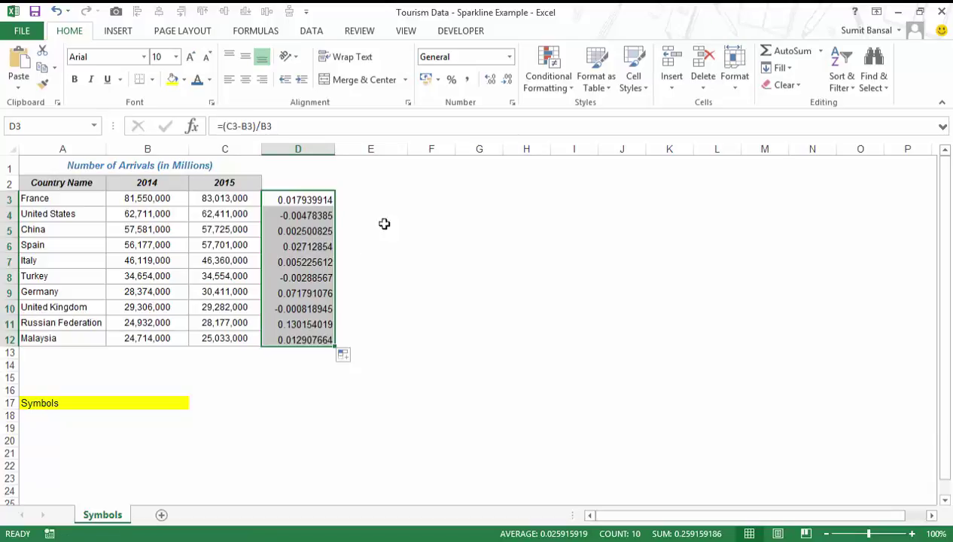
- Format the calculated changes in D3:D12 as percentages with one decimal place
key("ctrl+1")
left_click(537, 94)
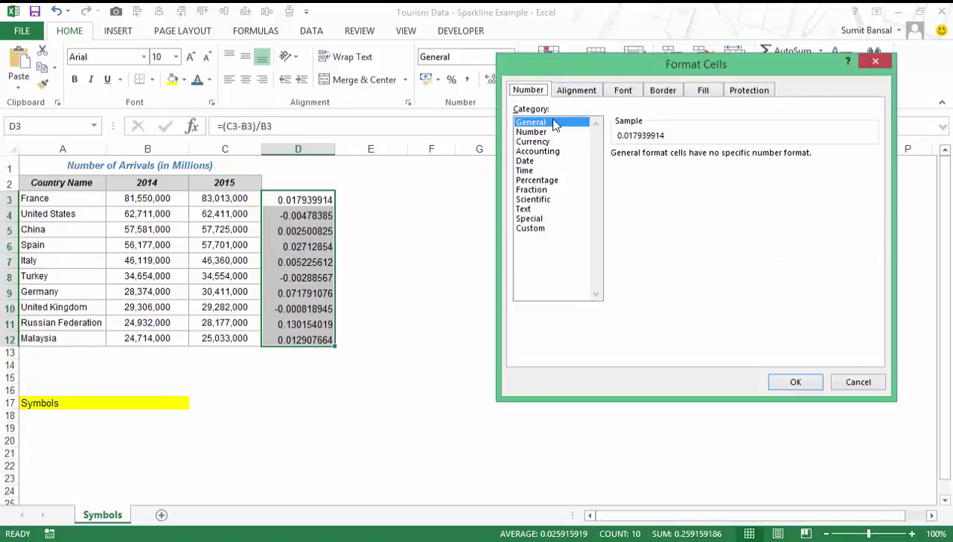
left_click(553, 182)
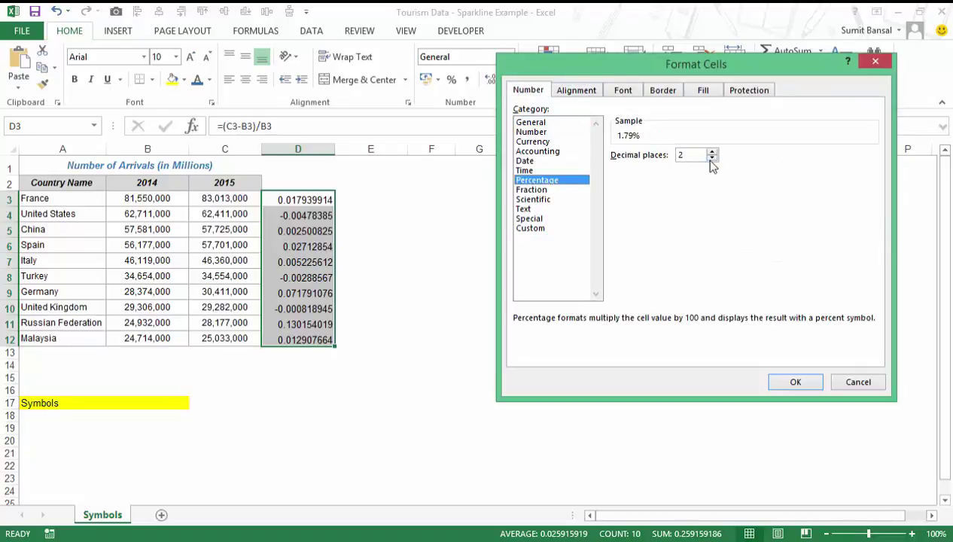
left_click(806, 384)
left_click(519, 308)
left_click_drag(295, 198, 300, 344)
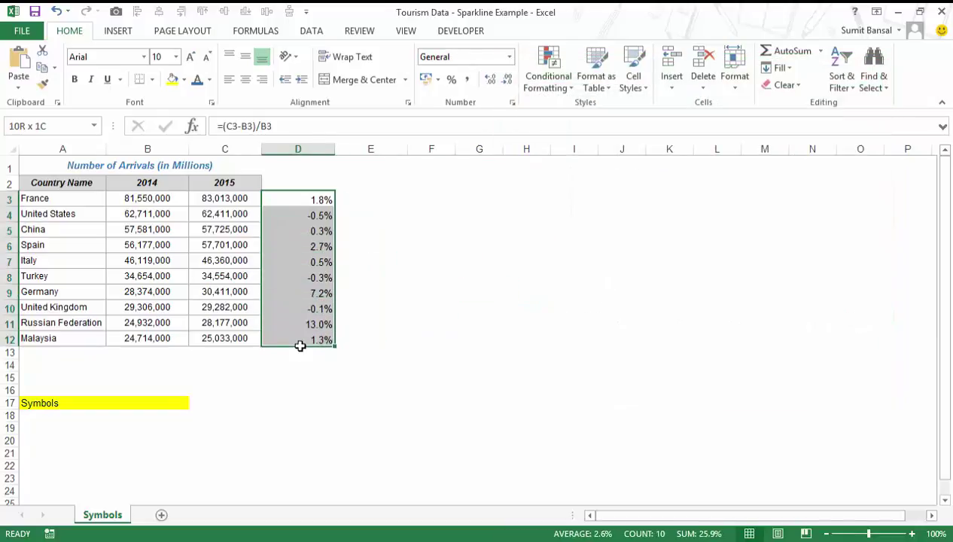
left_click(283, 198)
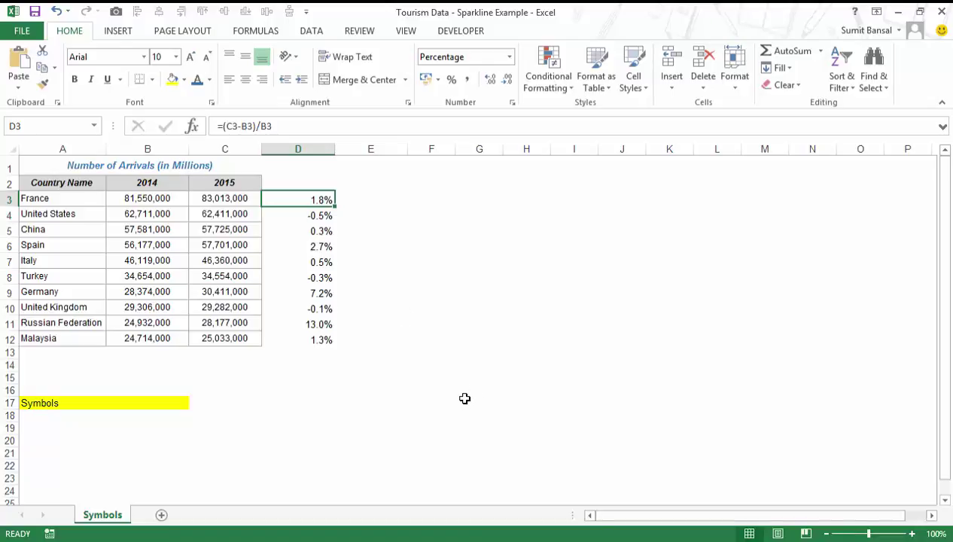
- Open the Symbol dialog for inserting into cell B17 and move it clear of the data
left_click(160, 403)
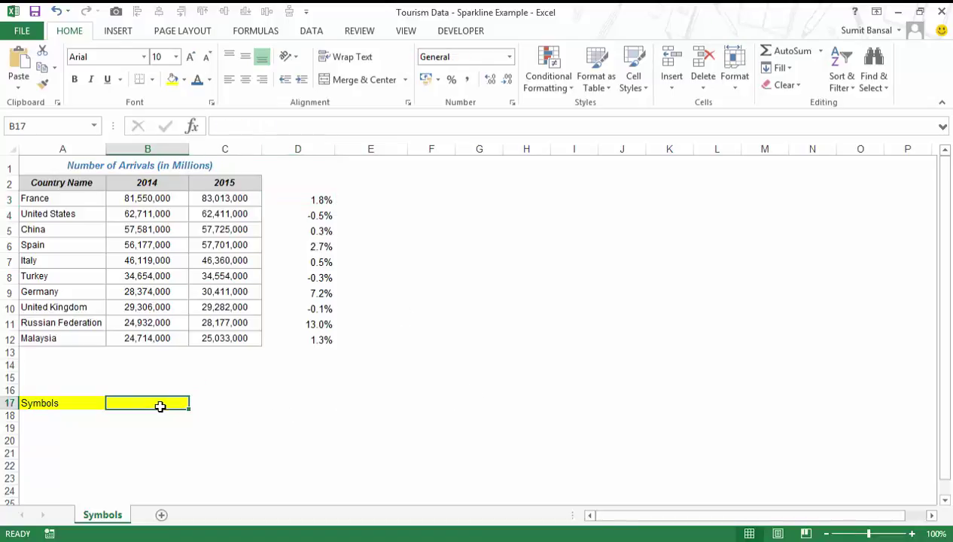
left_click(119, 33)
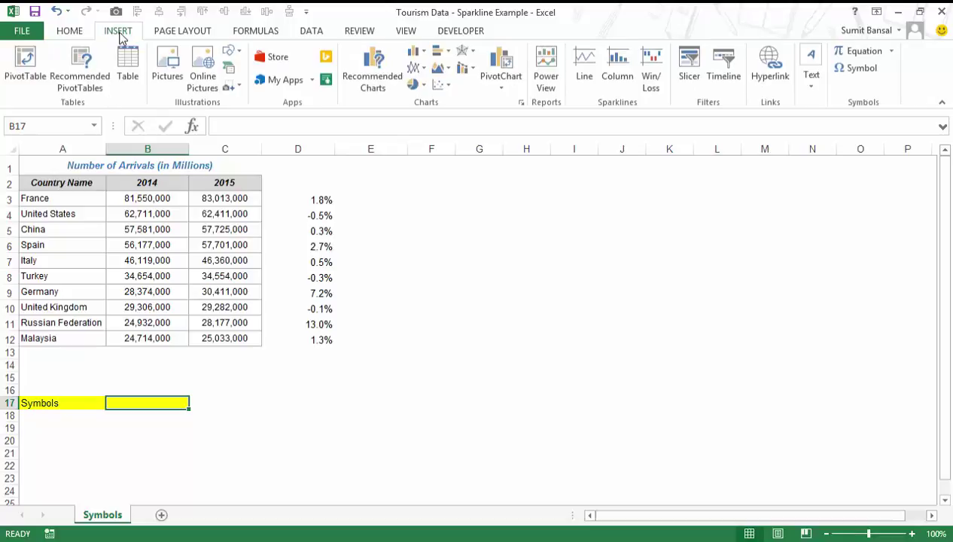
left_click(862, 69)
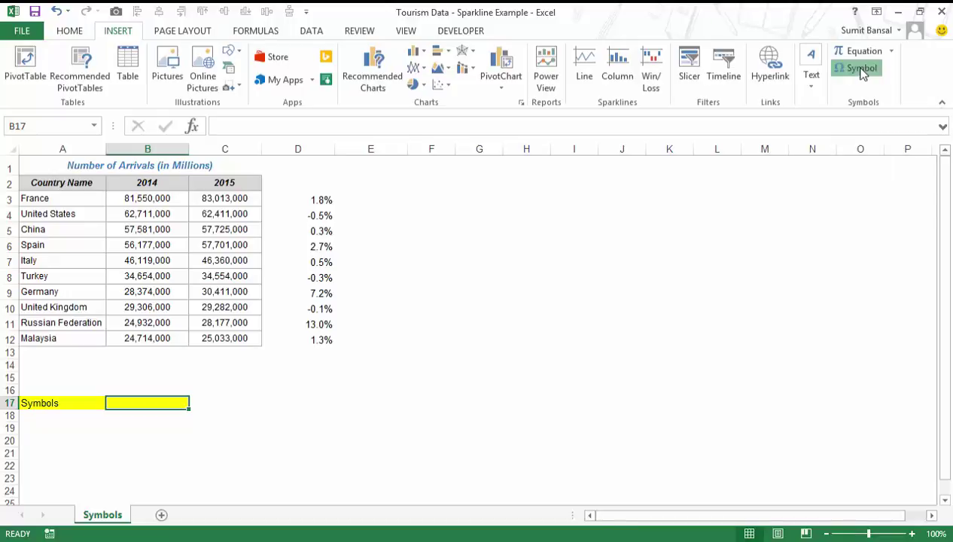
left_click_drag(632, 106, 543, 131)
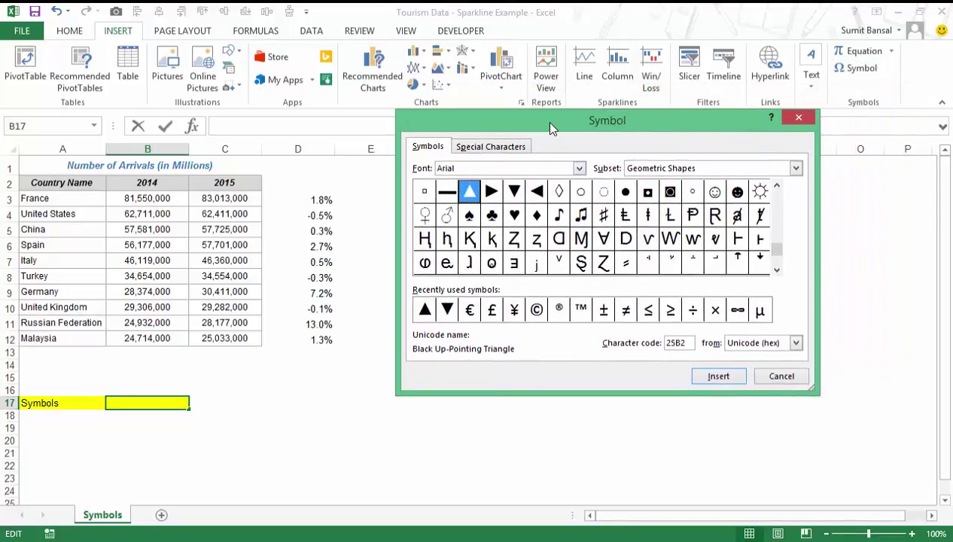
left_click_drag(691, 133, 666, 154)
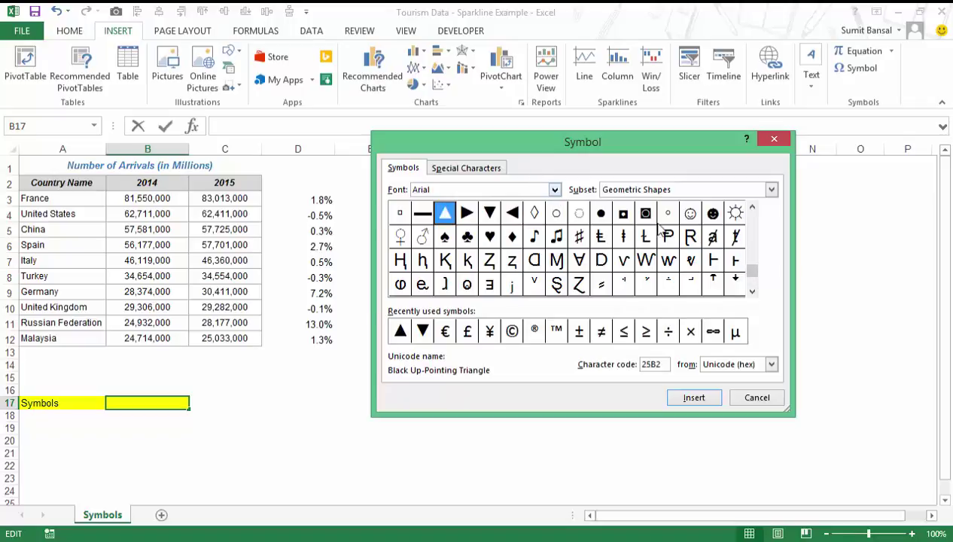
- Browse the available Arial characters in the Symbol dialog
left_click_drag(756, 277, 754, 218)
left_click(751, 292)
left_click(752, 292)
left_click(752, 292)
left_click(752, 292)
left_click(752, 292)
left_click(752, 292)
left_click(752, 292)
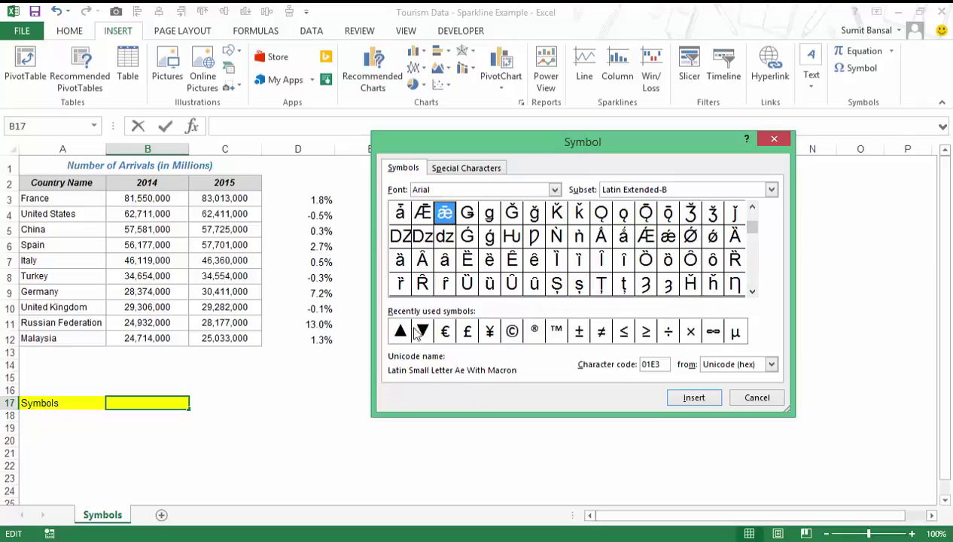
left_click(752, 292)
scroll(490, 285, "down", 4)
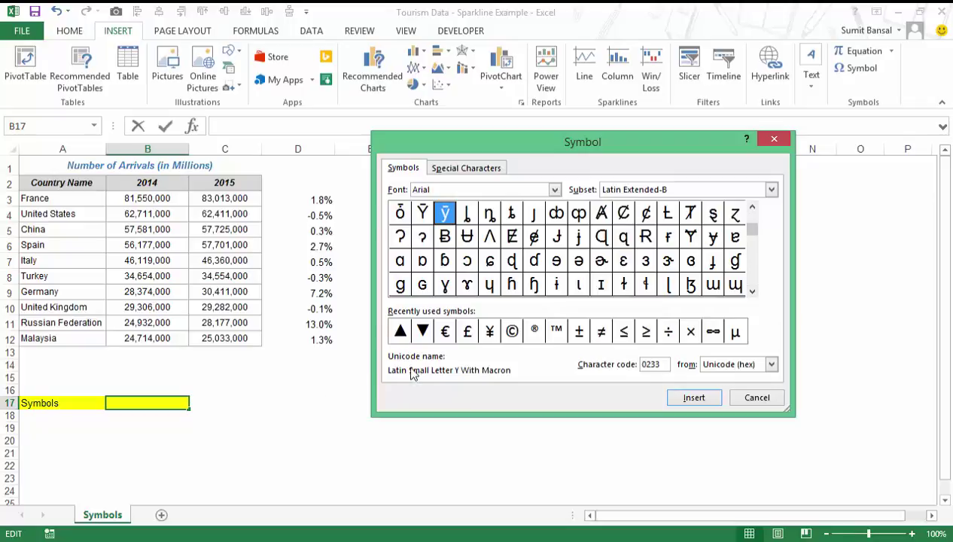
- Insert the Black Up-Pointing Triangle (▲) and Black Down-Pointing Triangle (▼) into cell B17
left_click(400, 333)
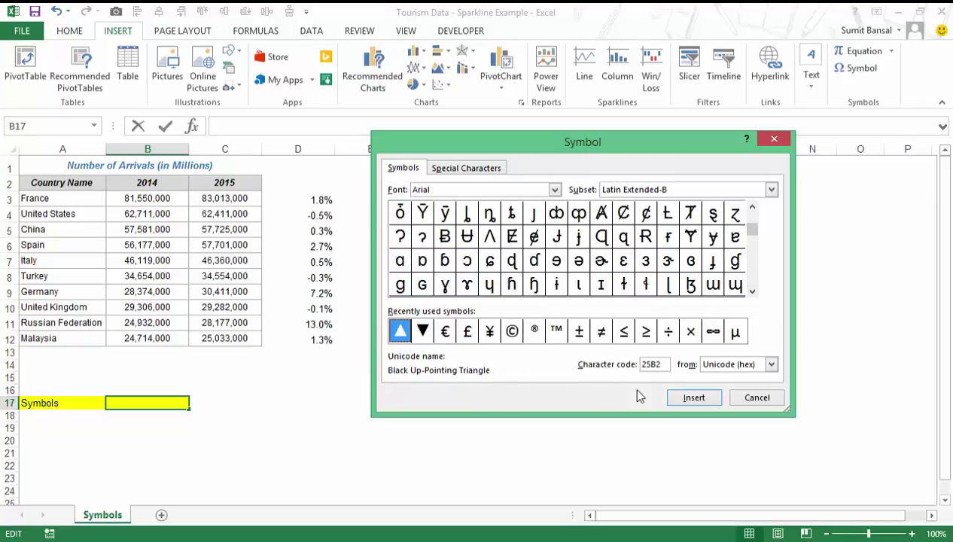
left_click(691, 398)
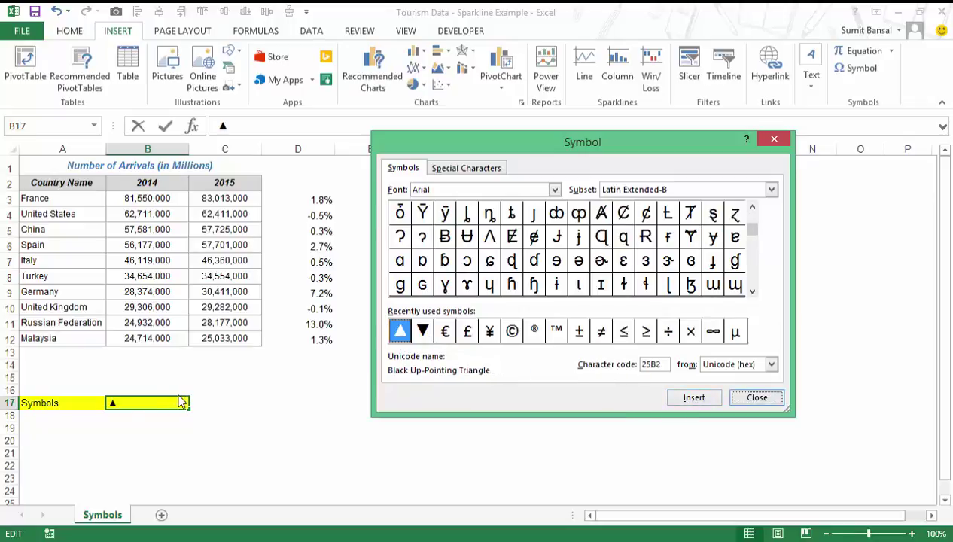
left_click(423, 331)
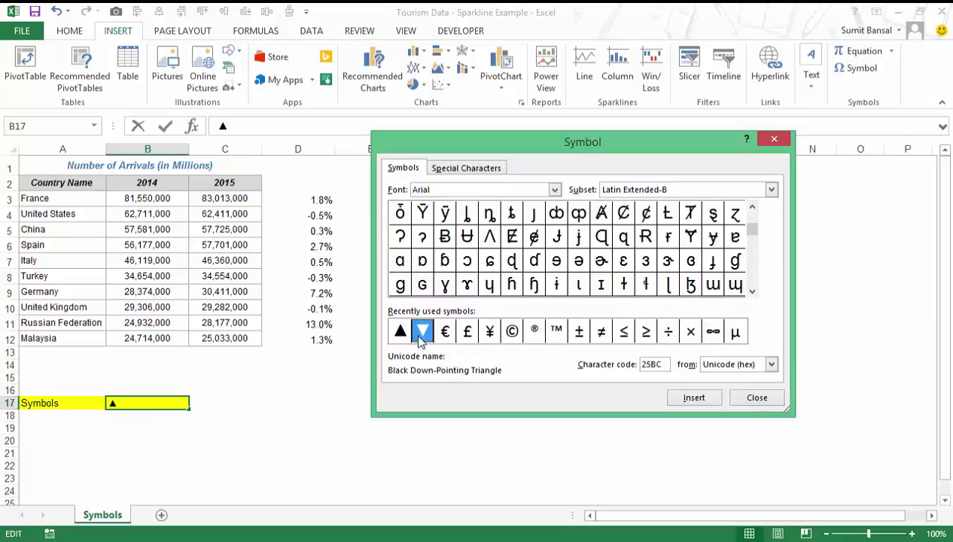
left_click(687, 401)
left_click(755, 399)
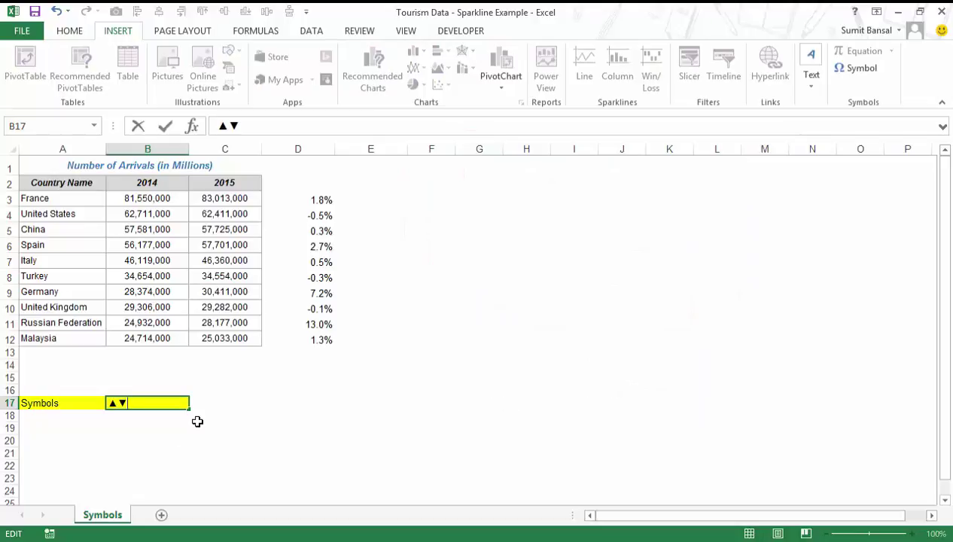
key("Return")
key("Up")
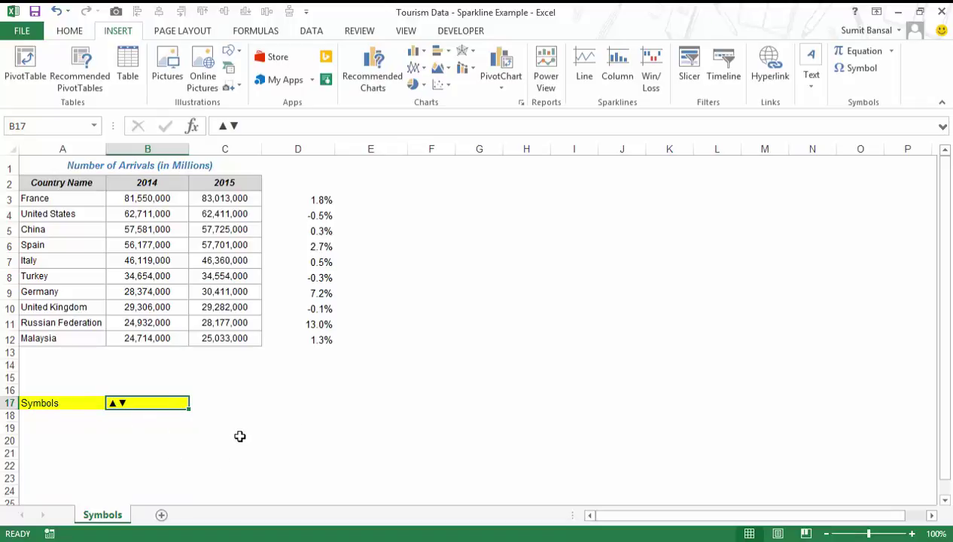
- Enter the heading "Custom Number Formatting" in cell D2
left_click(285, 183)
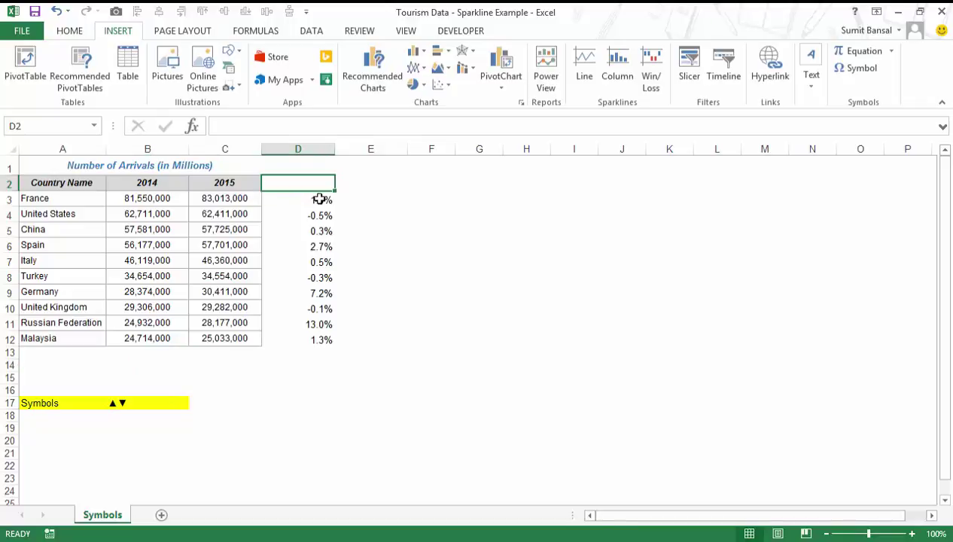
type("Custom Nu")
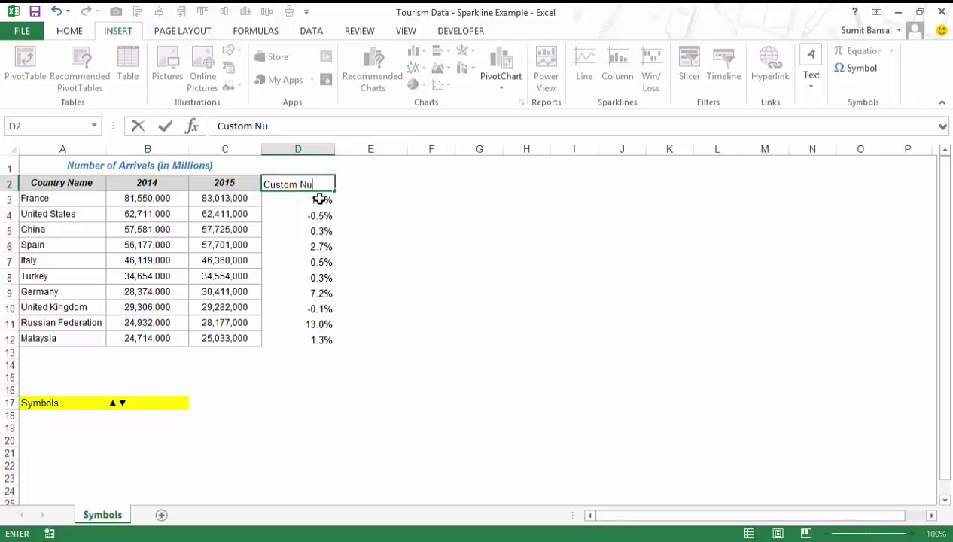
type("mber Formattign")
key("Return")
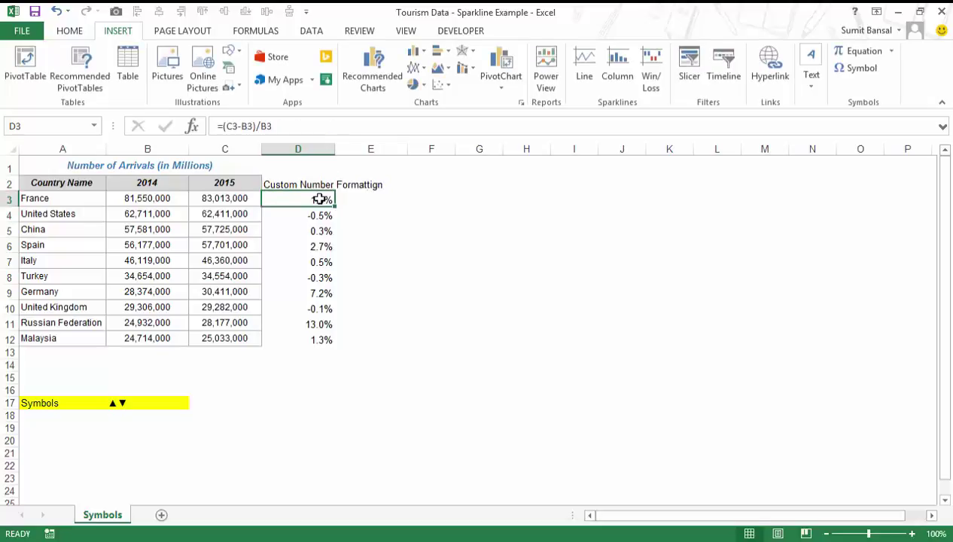
key("Up")
key("F2")
key("BackSpace")
key("BackSpace")
type("ng")
key("ctrl+Return")
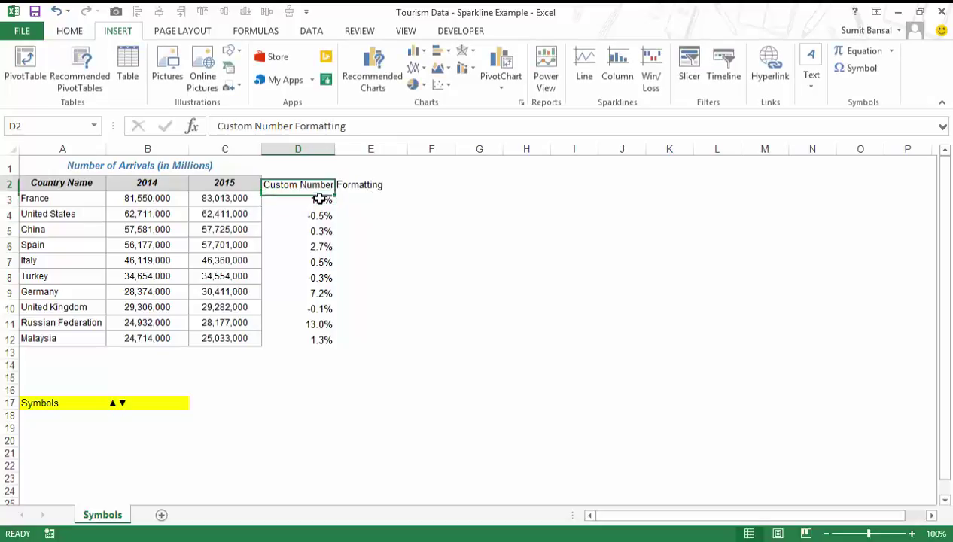
- Copy the formatting of the 2015 column (C2:C12) onto D2:D12 and autofit column D to its contents
left_click_drag(242, 185, 240, 337)
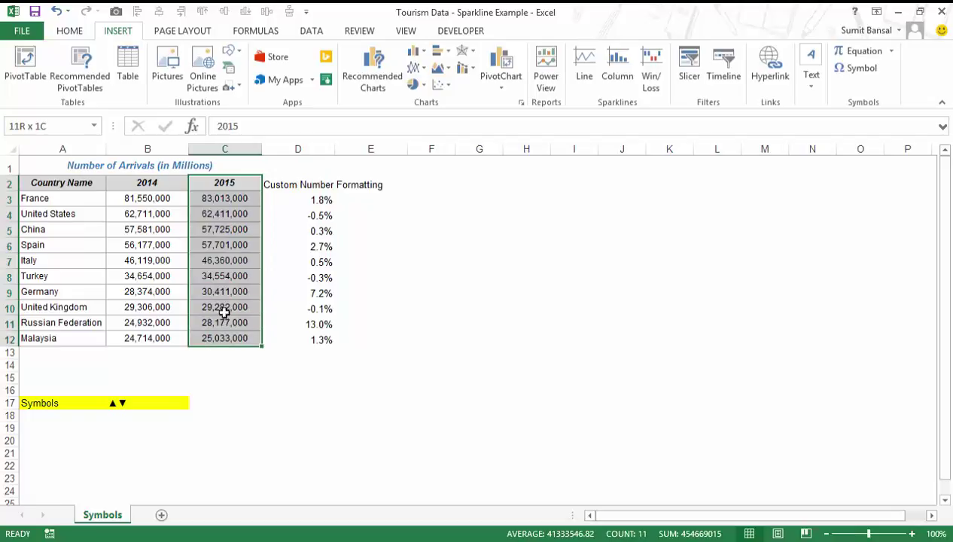
left_click(69, 30)
left_click(42, 83)
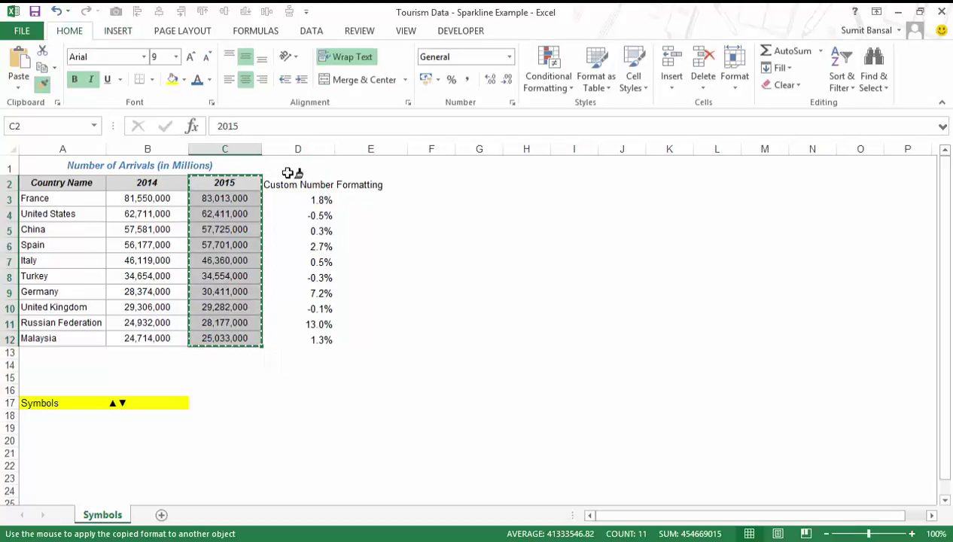
left_click_drag(286, 183, 295, 338)
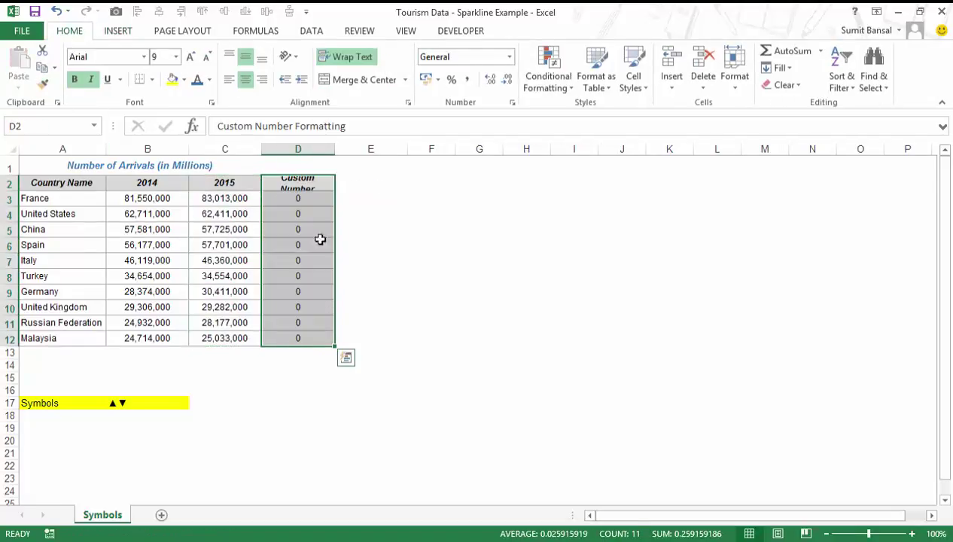
double_click(334, 149)
left_click(484, 396)
- Set the number format of D3:D12 to Percentage with 1 decimal place
left_click_drag(372, 198, 340, 337)
key("ctrl+1")
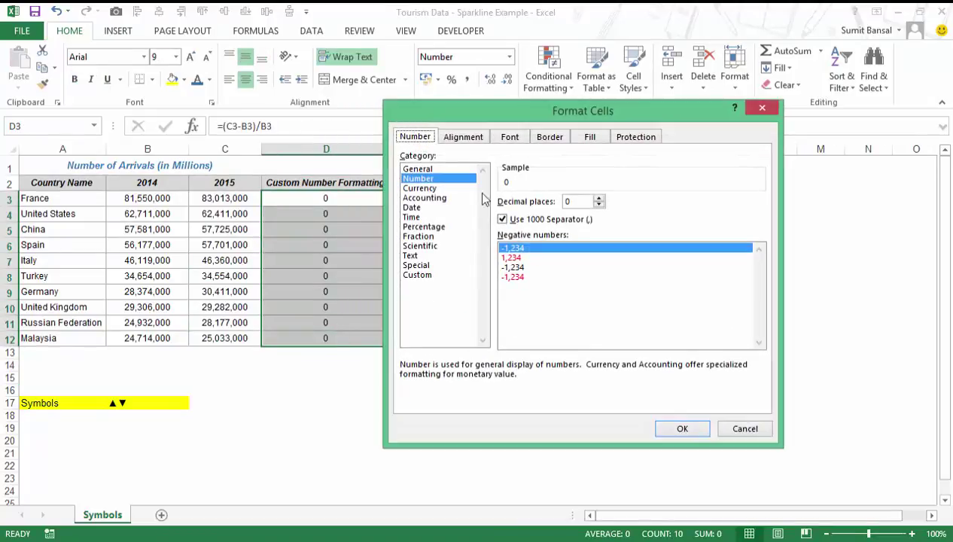
left_click(428, 227)
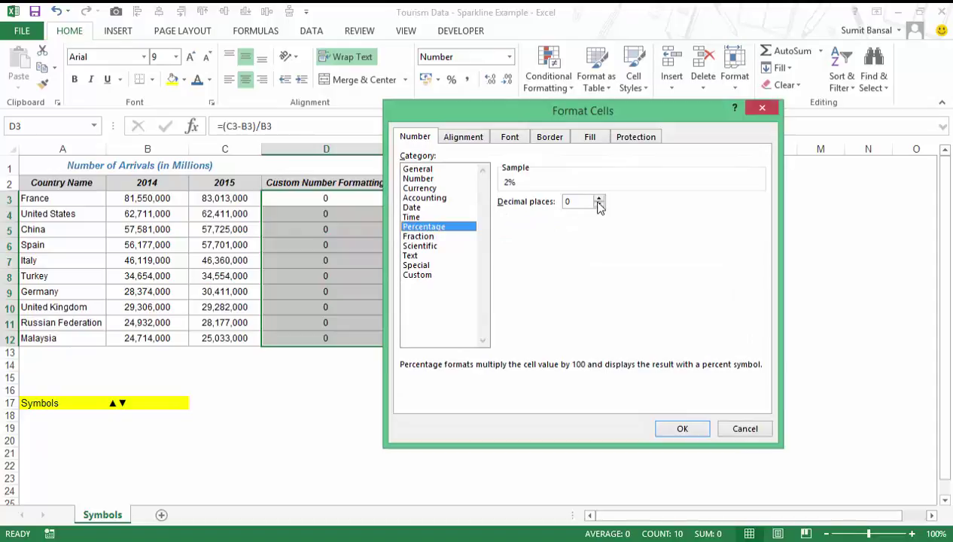
left_click(599, 198)
left_click(680, 430)
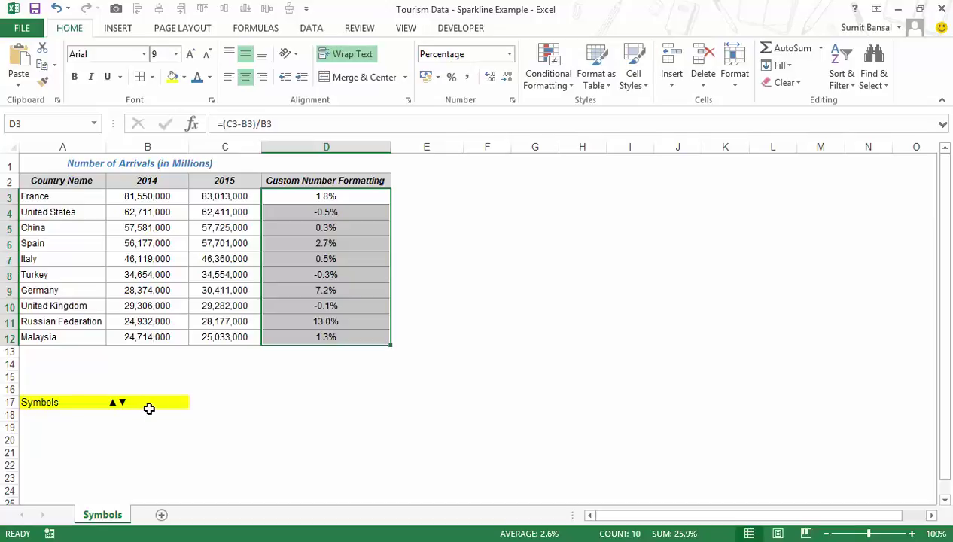
- Copy the ▲▼ symbols from the contents of cell B17 and select the percentages in D3:D12
left_click(149, 405)
double_click(109, 403)
left_click_drag(106, 403, 223, 411)
key("ctrl+c")
key("Escape")
left_click_drag(315, 197, 316, 337)
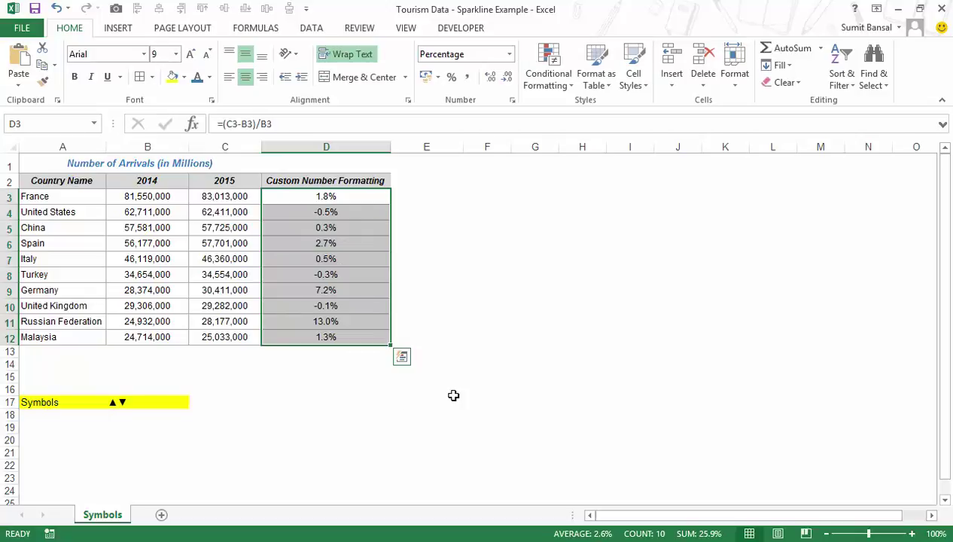
- Replace the number format code of D3:D12 with a custom format whose positive section is "▲"0.0%
key("ctrl+1")
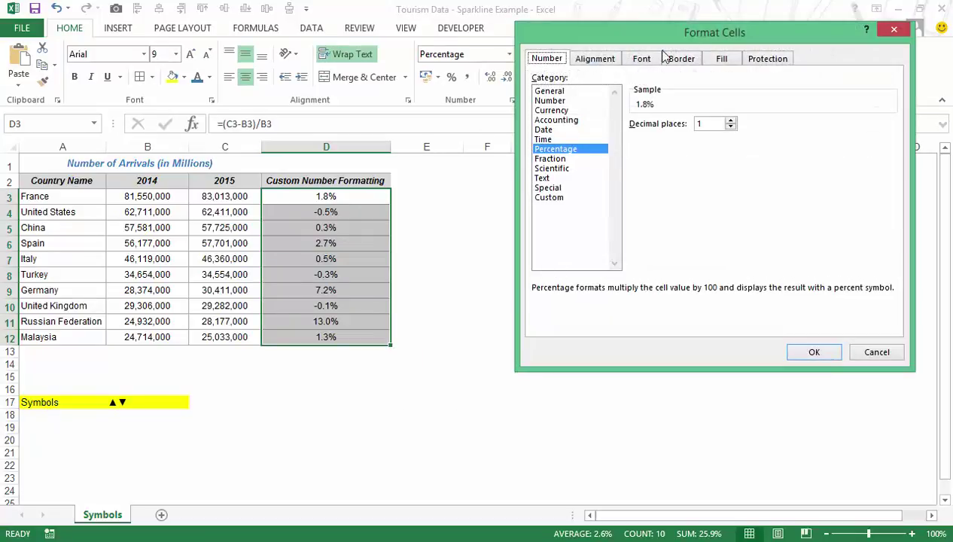
left_click_drag(664, 36, 603, 86)
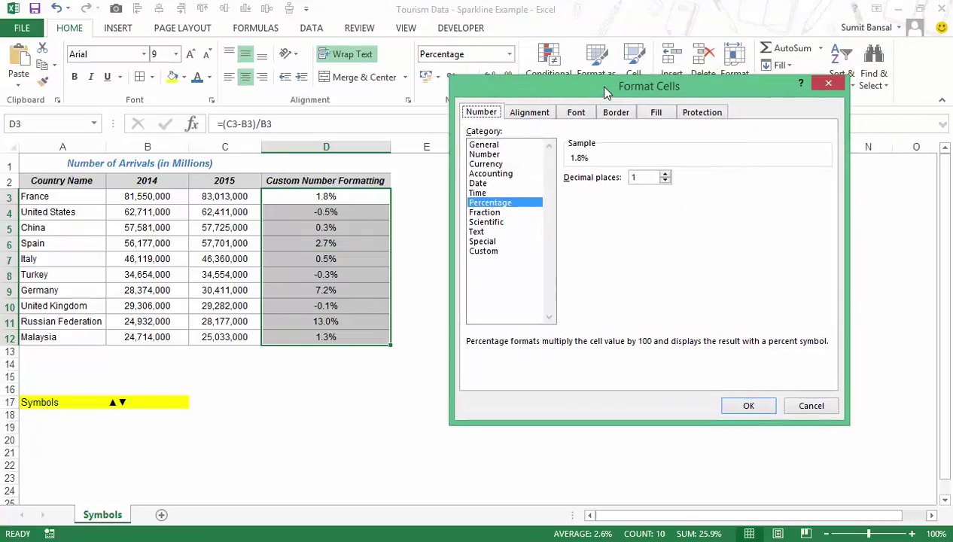
left_click(489, 253)
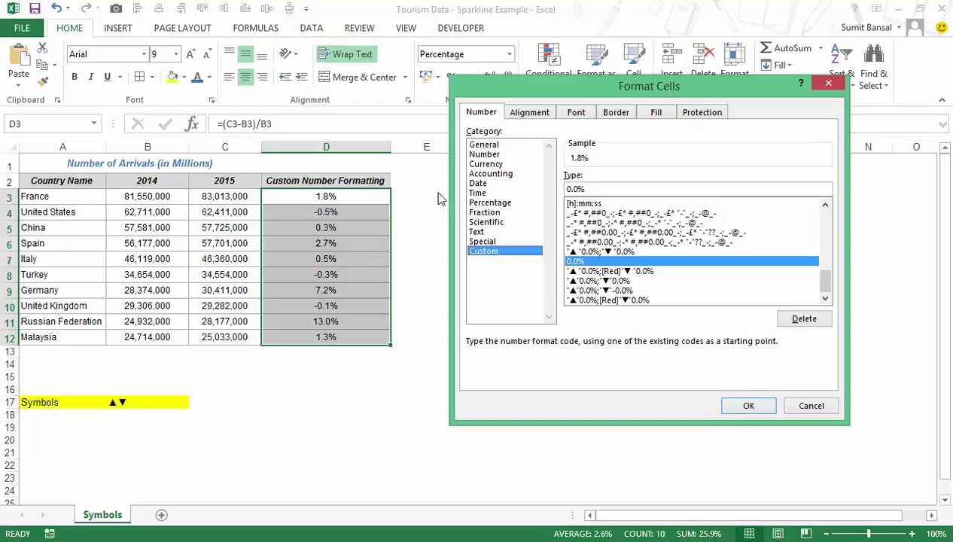
left_click_drag(597, 186, 527, 192)
key("BackSpace")
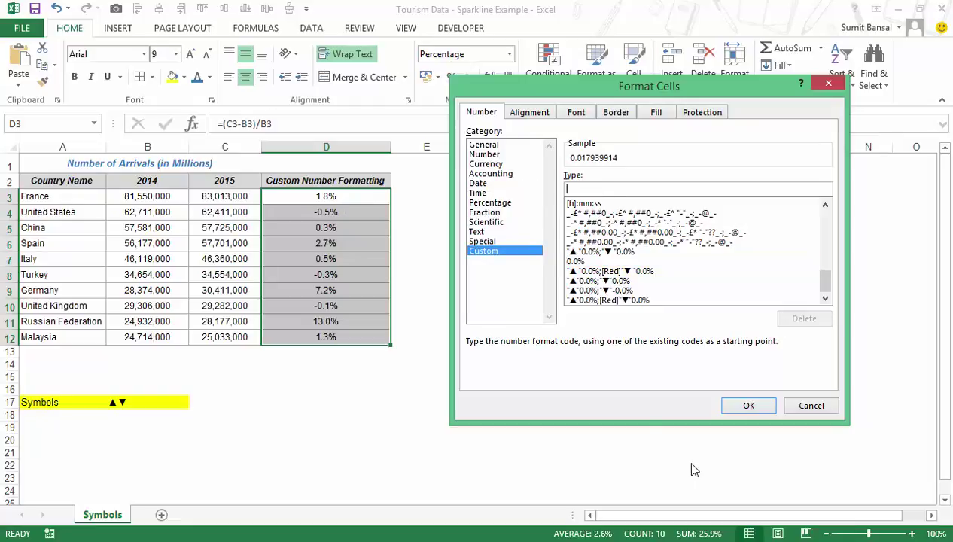
type("▲")
key("Home")
type("\"")
key("End")
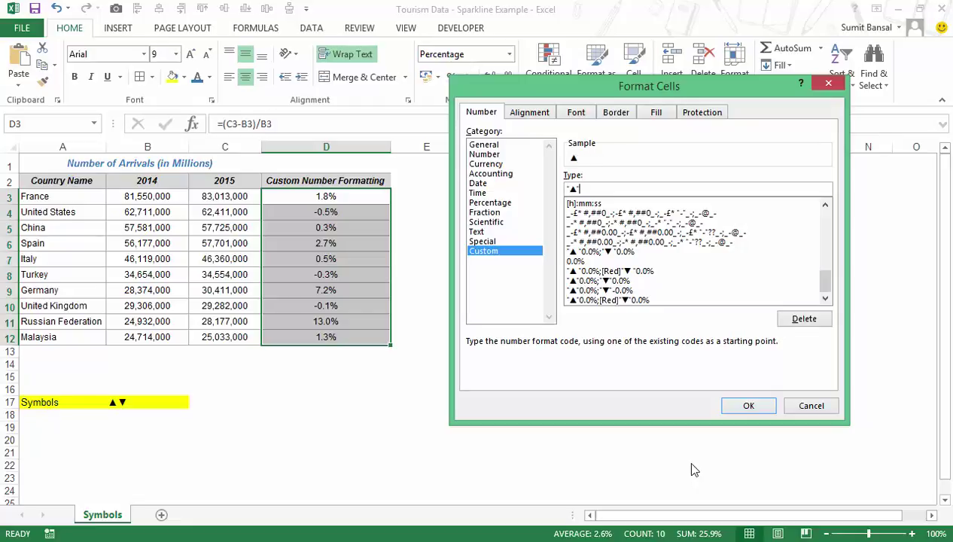
type("0.0%")
- Add the negative section "▼"0.0% after a semicolon to the custom format code and apply it to D3:D12
type(";")
key("ctrl+v")
key("Left")
key("BackSpace")
type("\"▲\"0.0%")
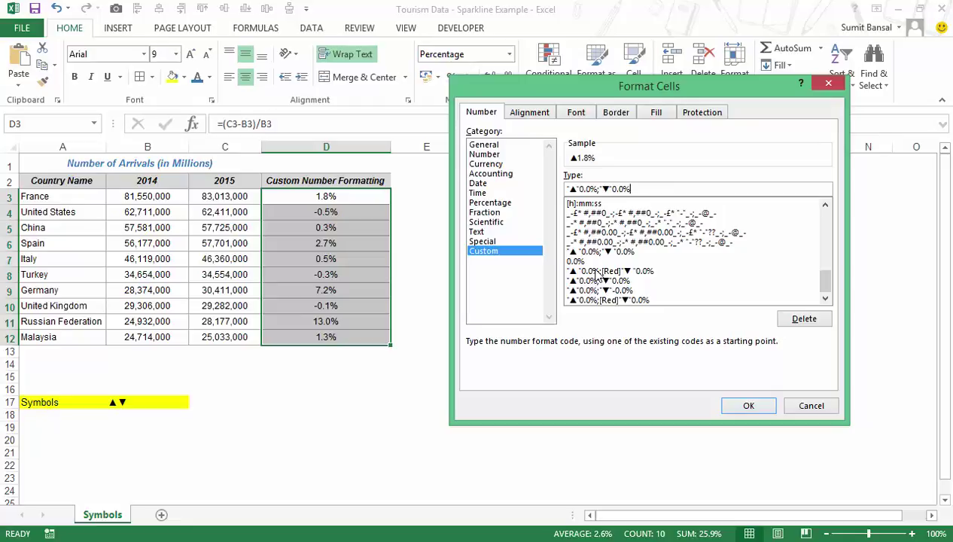
left_click(748, 406)
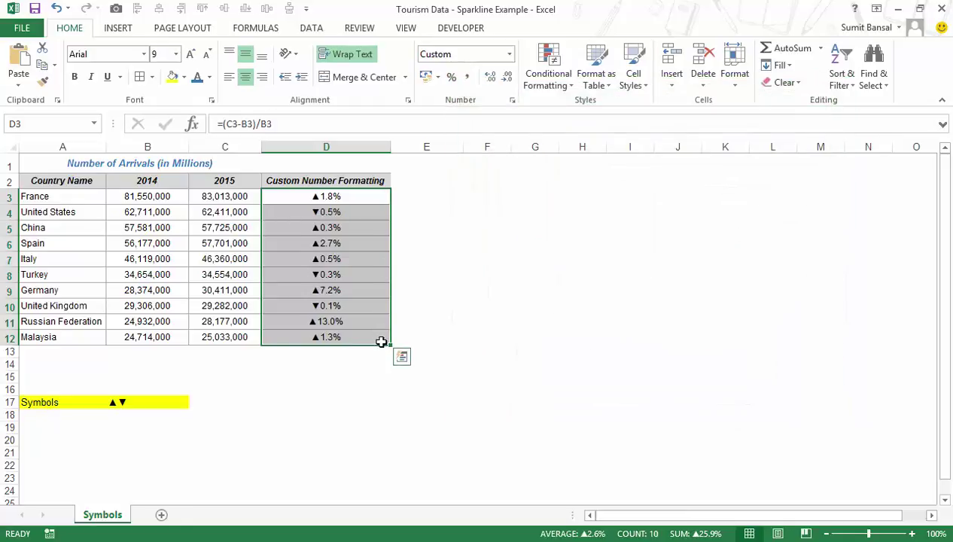
- Inspect the formatted percentages for the United States, United Kingdom and Turkey in column D
left_click(537, 255)
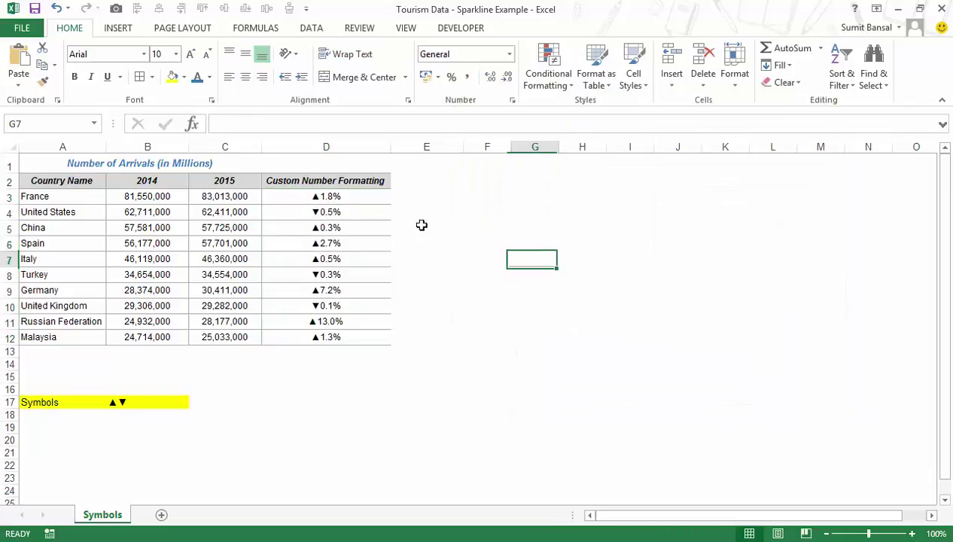
left_click(316, 212)
left_click(319, 304)
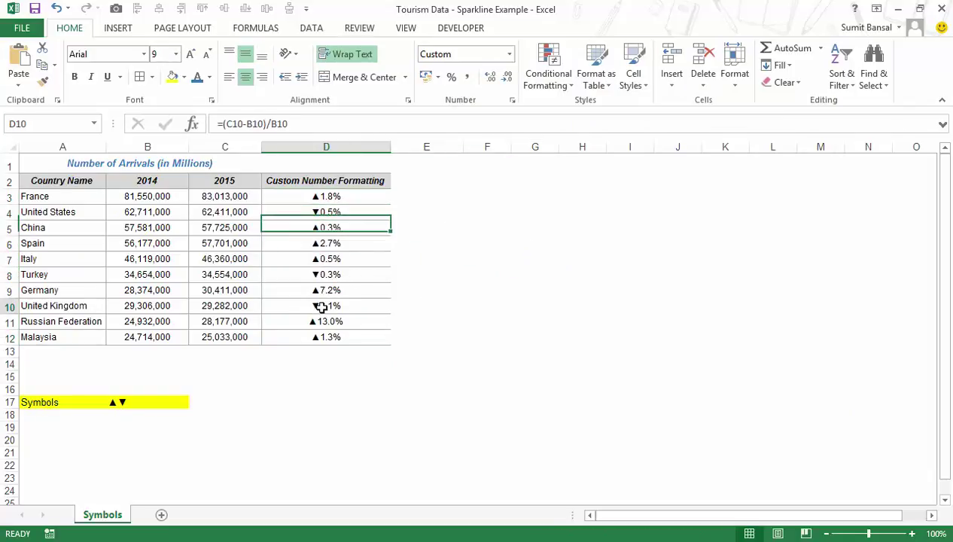
left_click(316, 274)
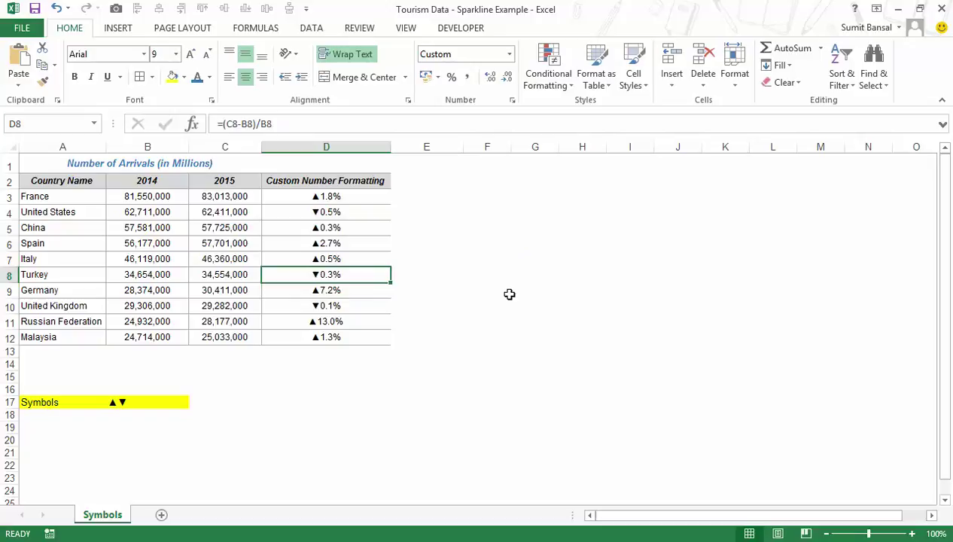
left_click(497, 275)
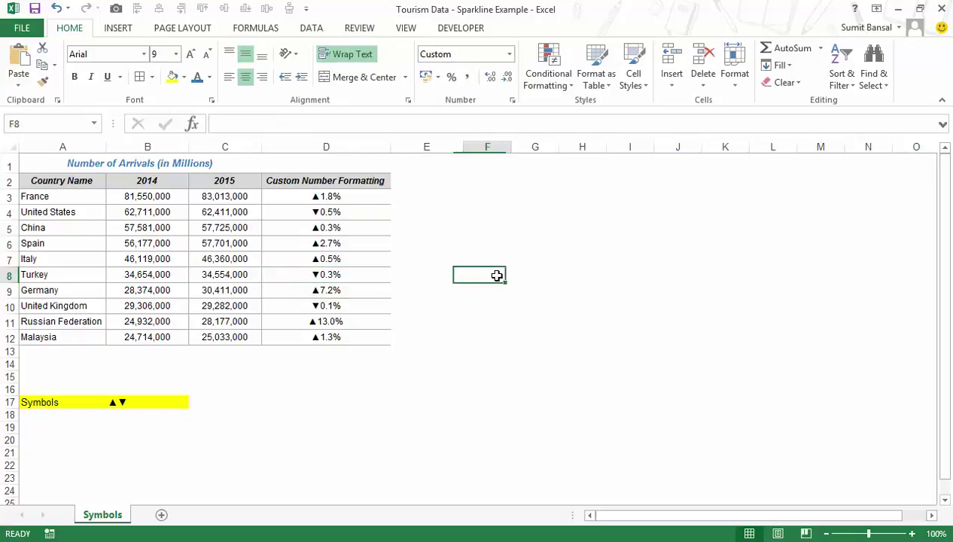
- Add [Red] before the "▼" in the custom number format of D3:D12 so negative percentages use red
left_click(333, 197)
left_click_drag(333, 198, 396, 336)
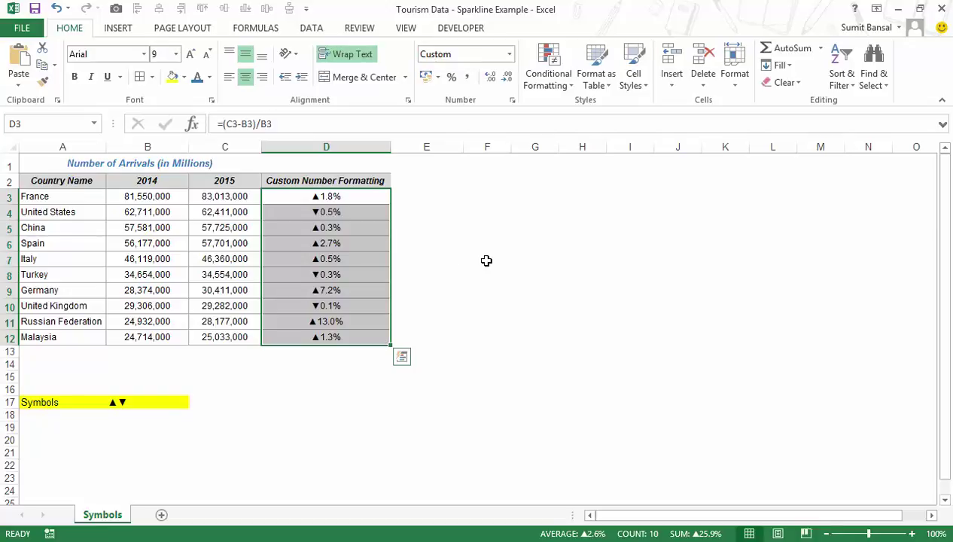
key("ctrl+1")
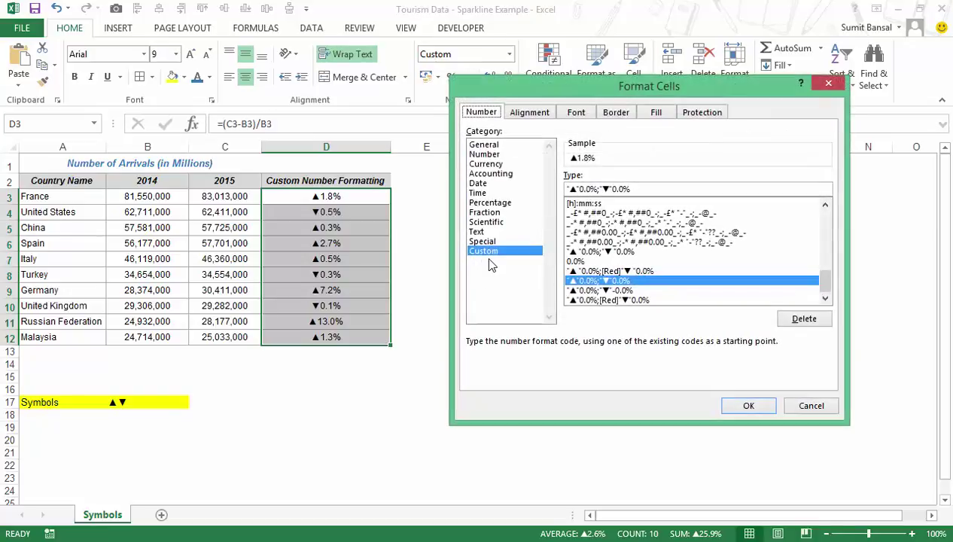
left_click(595, 188)
type("[")
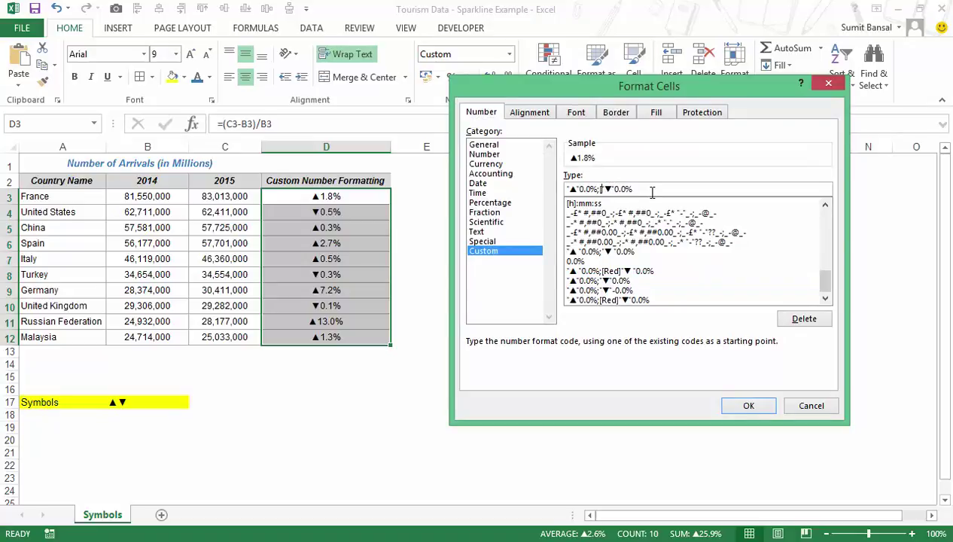
type("Red]")
left_click(746, 407)
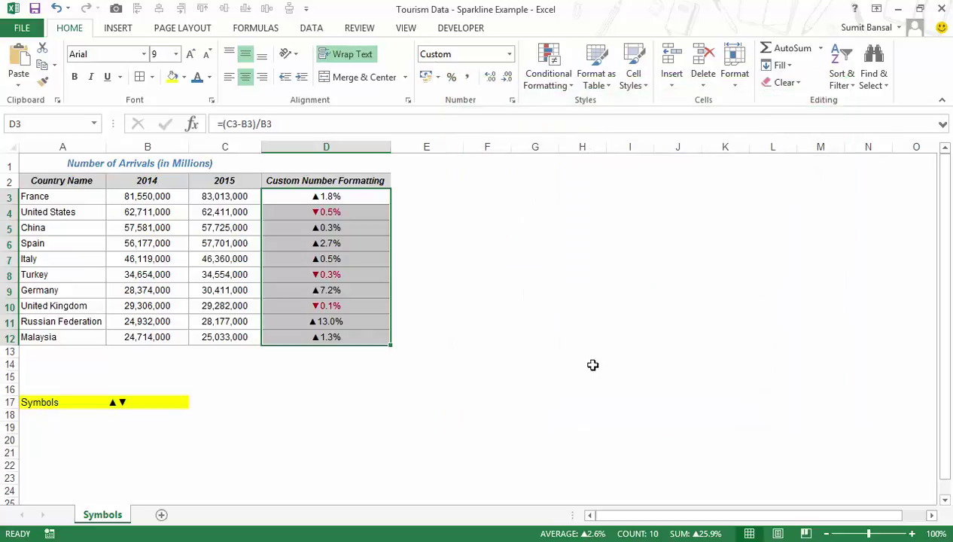
- Check the United States, Turkey and United Kingdom rows against their percentages in column D
left_click(582, 337)
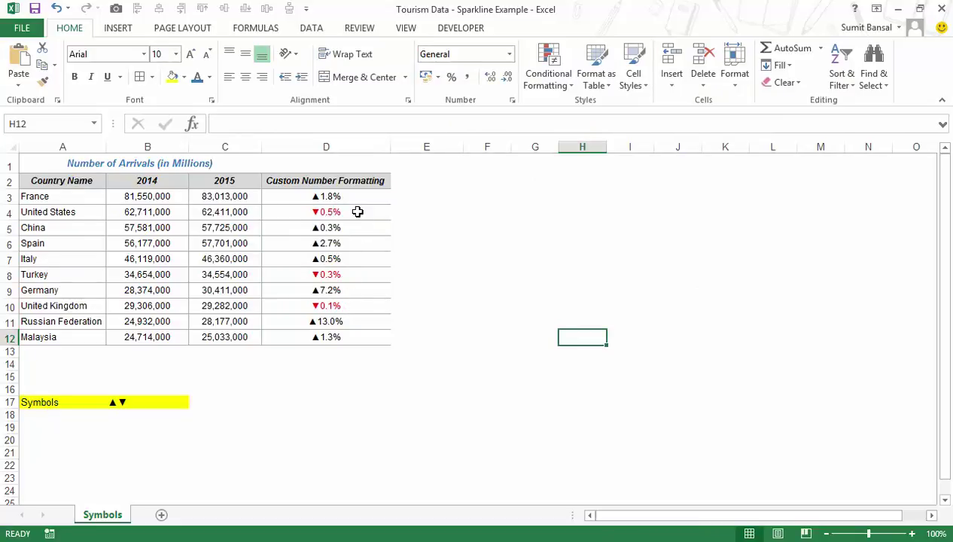
left_click(93, 212)
left_click(87, 273)
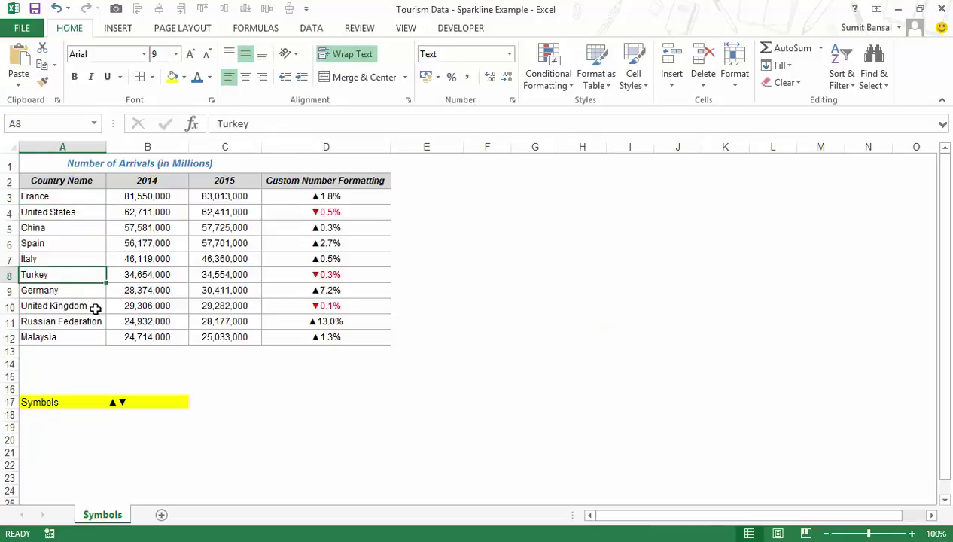
left_click(90, 306)
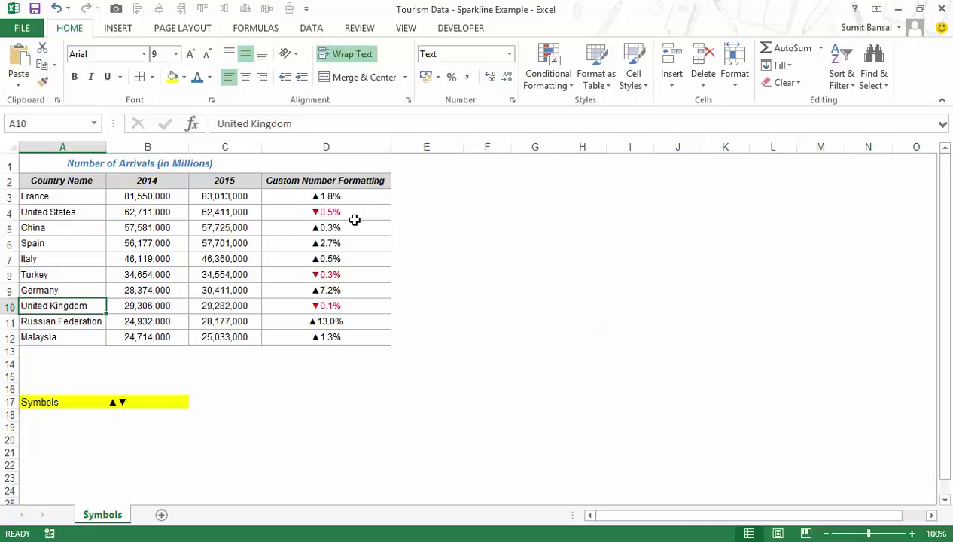
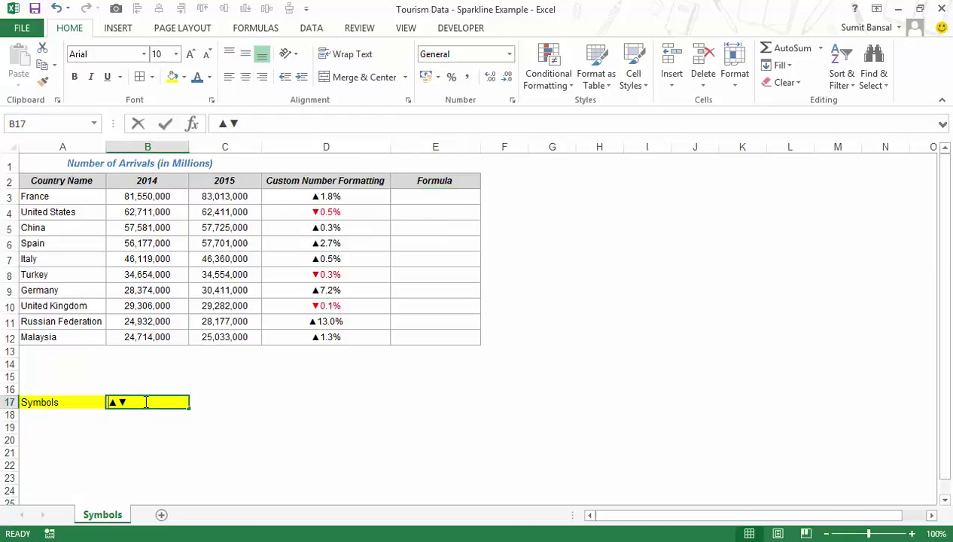
- Copy the ▲▼ symbols from the contents of cell B17 and select cell E3 under the Formula heading
double_click(142, 407)
left_click_drag(106, 402, 126, 402)
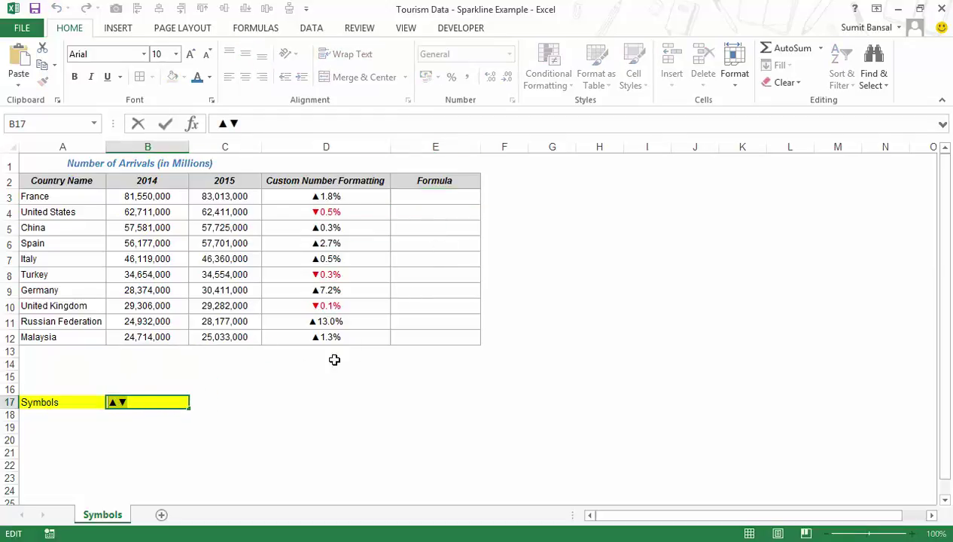
left_click(430, 196)
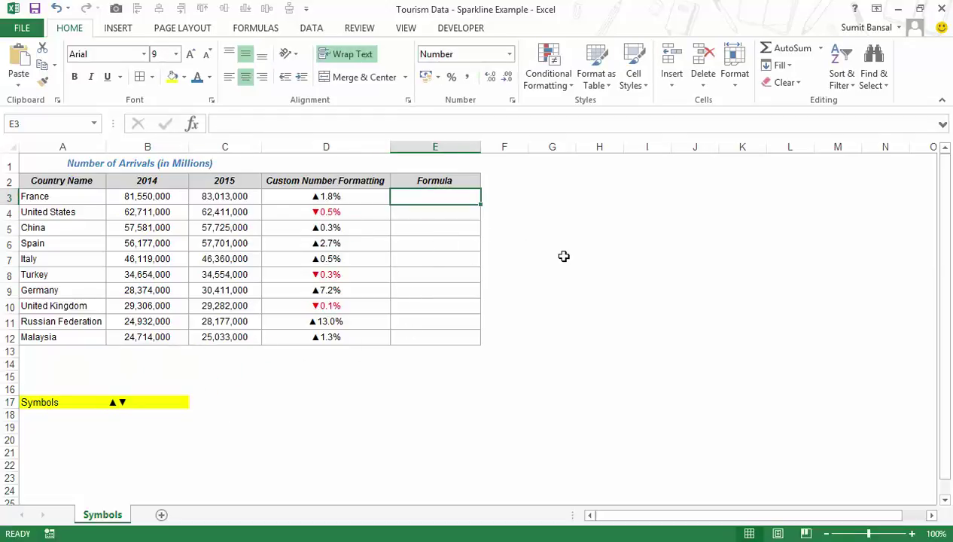
- Start an IF formula in E3 with the difference C3-B3 as its logical test
type("=")
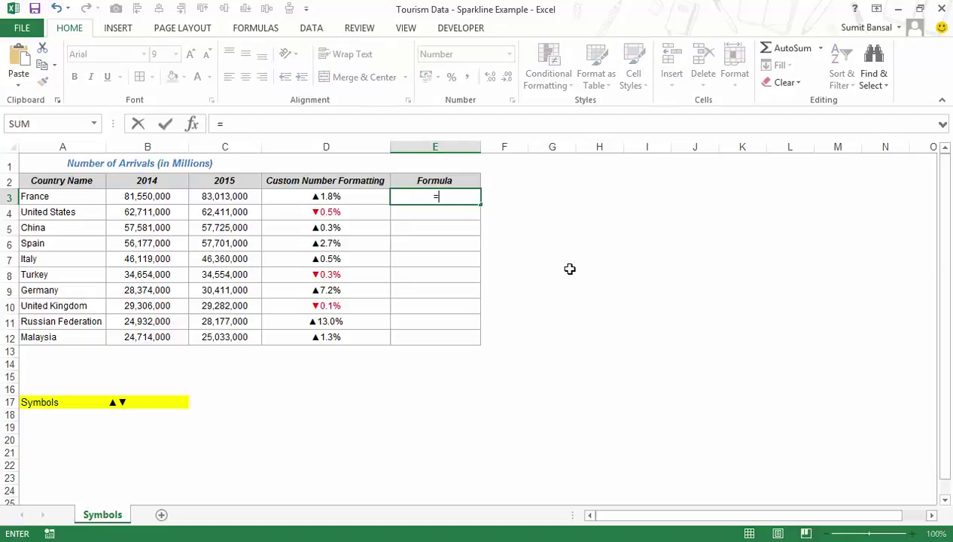
type("if")
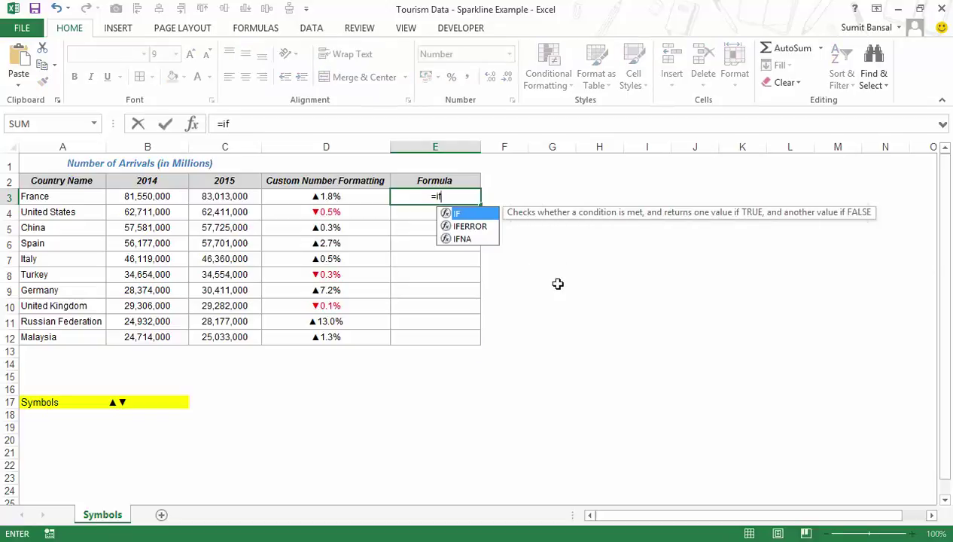
key("Tab")
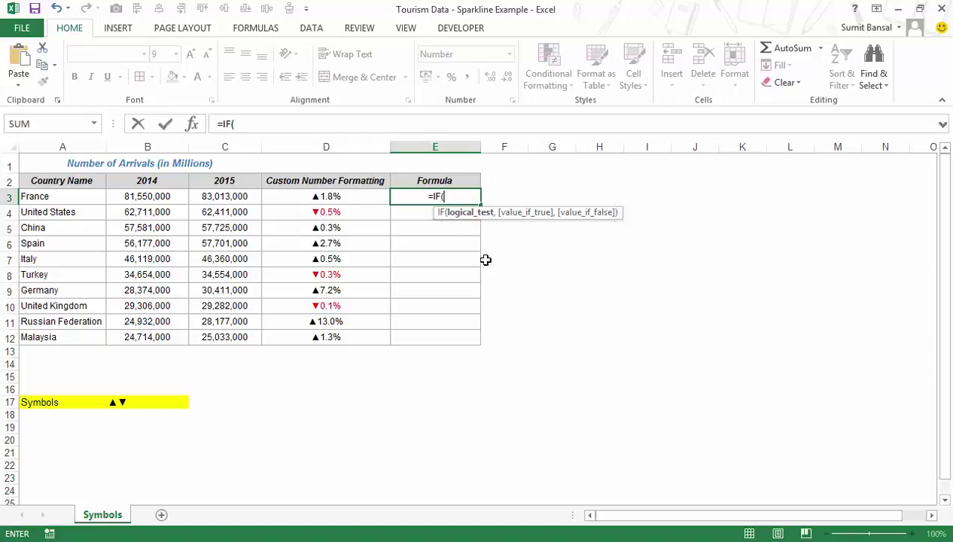
left_click(214, 198)
type("-")
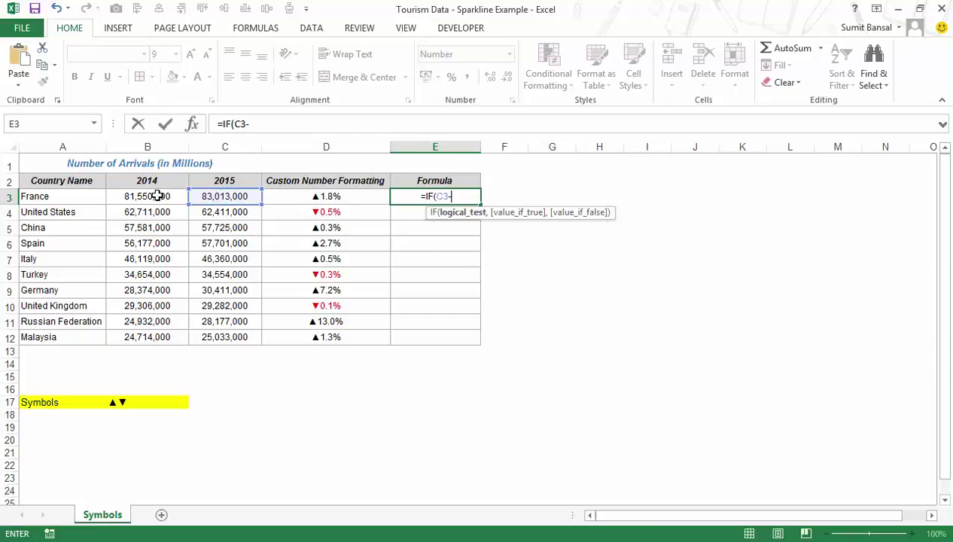
left_click(186, 198)
type(")")
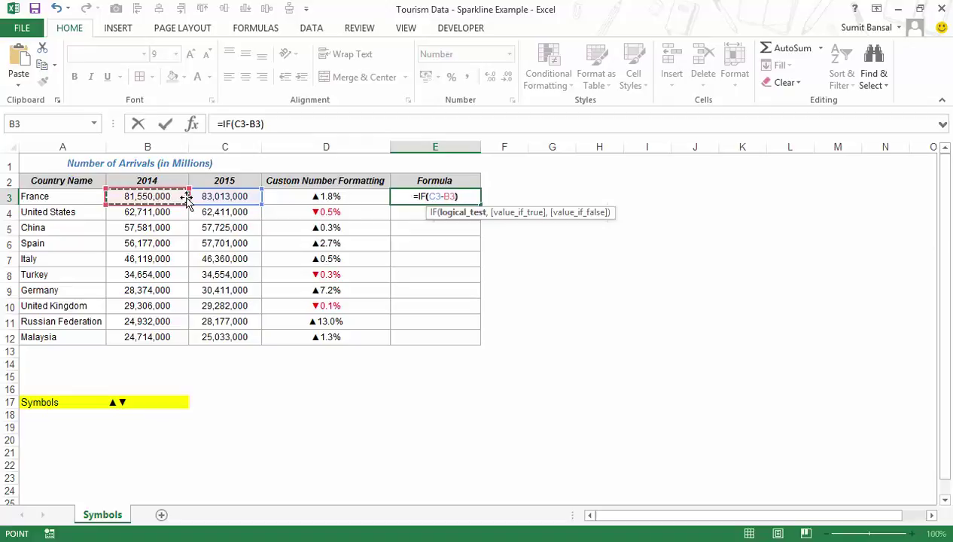
- Enclose the difference C3-B3 in its own parentheses inside the IF formula in E3
key("F2")
key("Left")
key("Left")
key("Left")
key("Left")
key("Left")
key("Left")
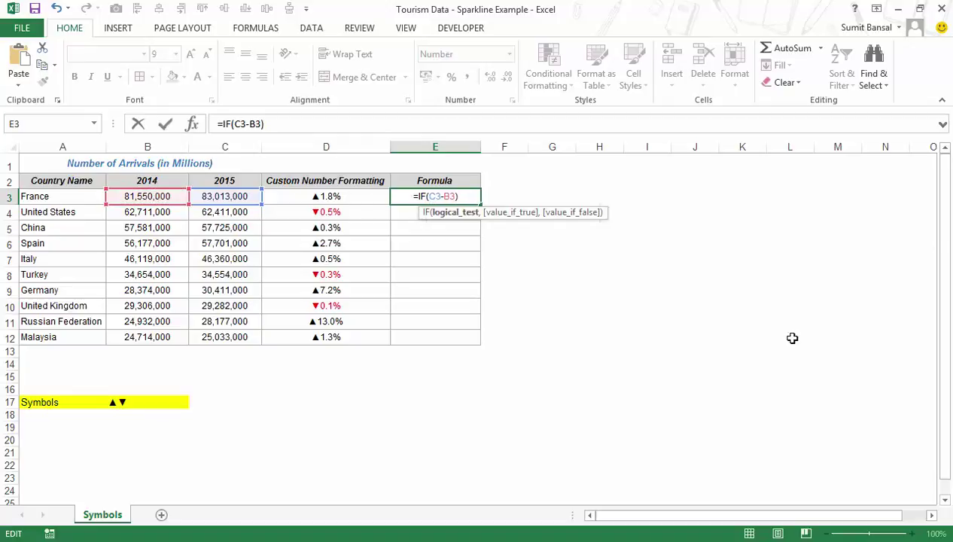
type("(")
key("End")
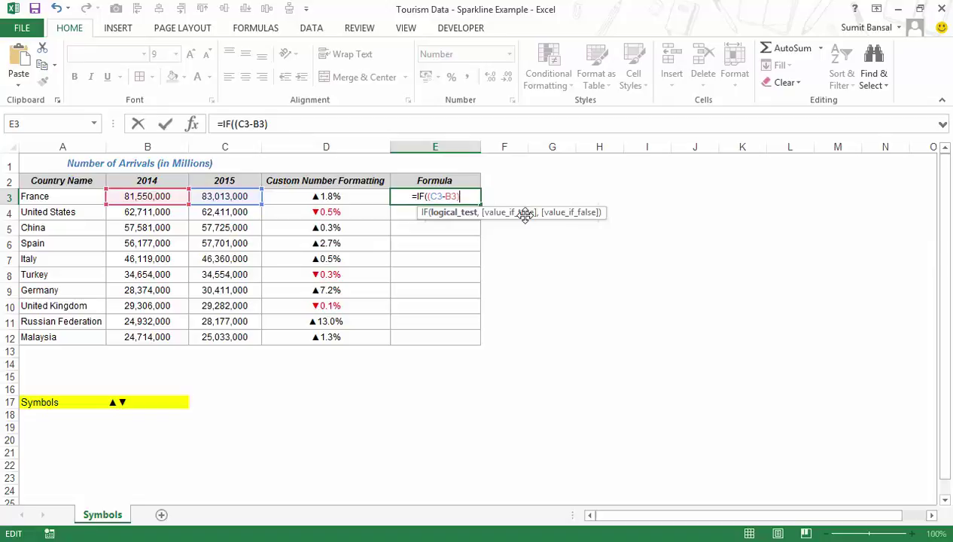
- Divide the difference by B3 and test for >0, completing the logical test (C3-B3)/B3>0 with a comma
type("/")
left_click(165, 196)
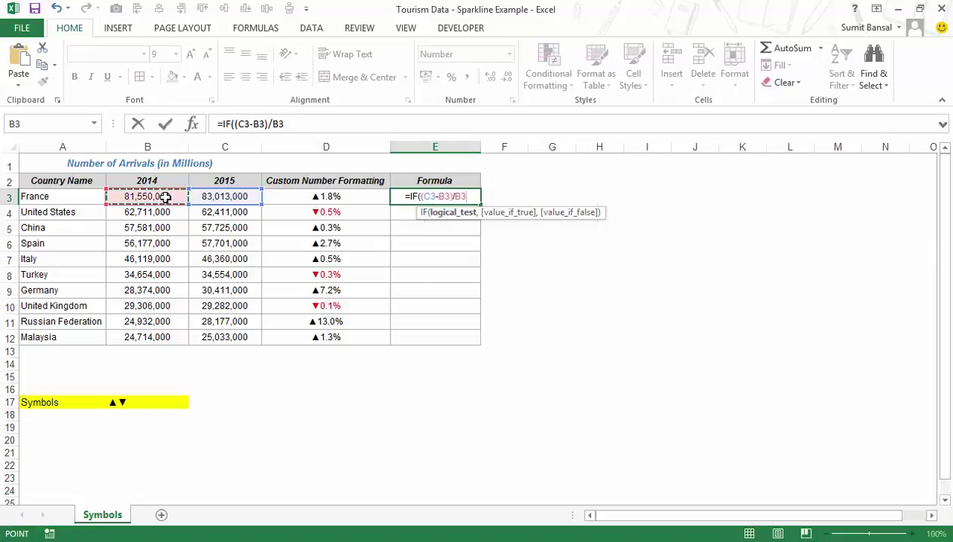
type(">0")
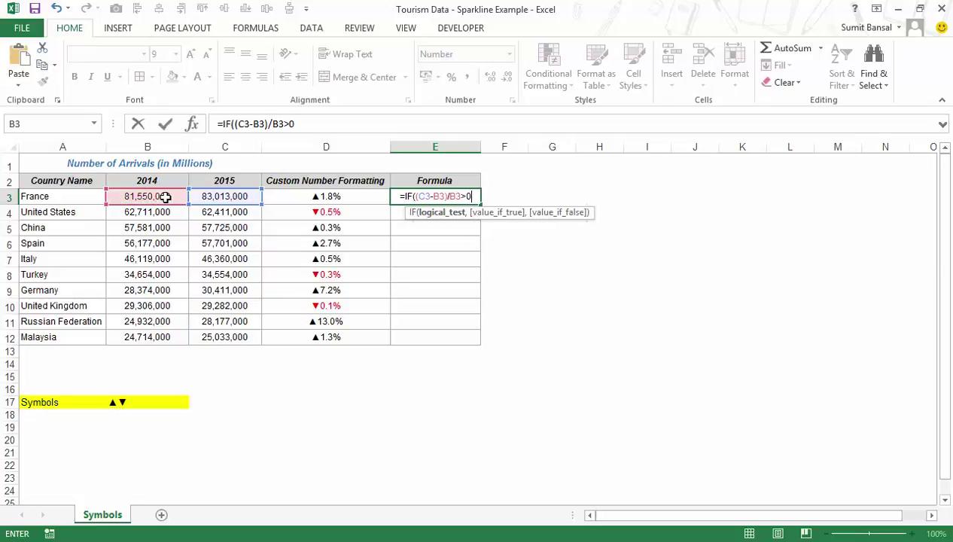
type(",")
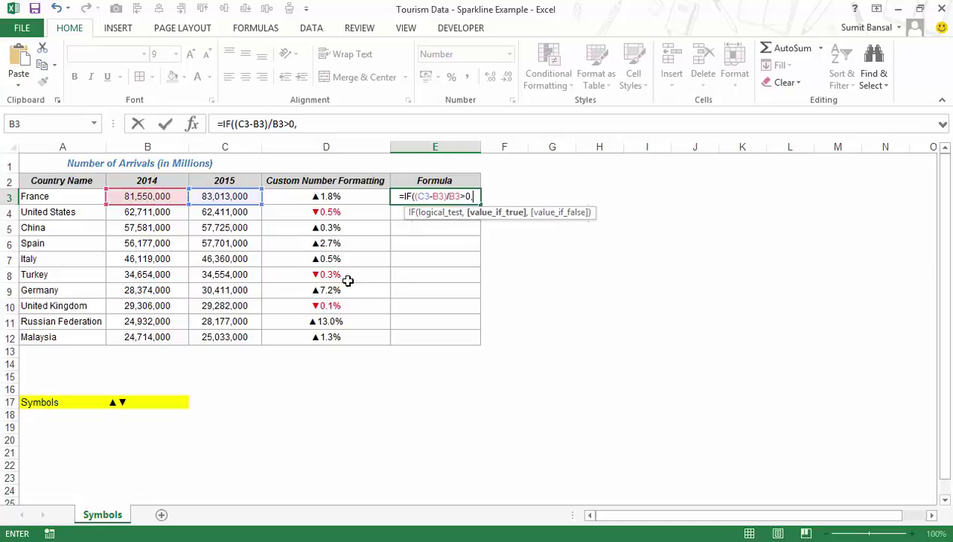
- Paste the ▲▼ symbols as the value-if-true part of the E3 formula and enlarge the formula bar
key("ctrl+v")
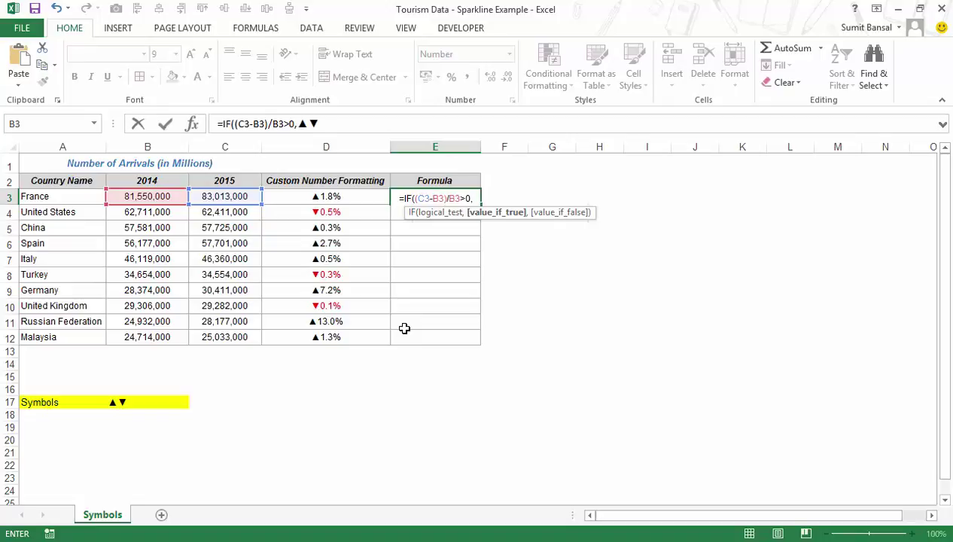
left_click(518, 147)
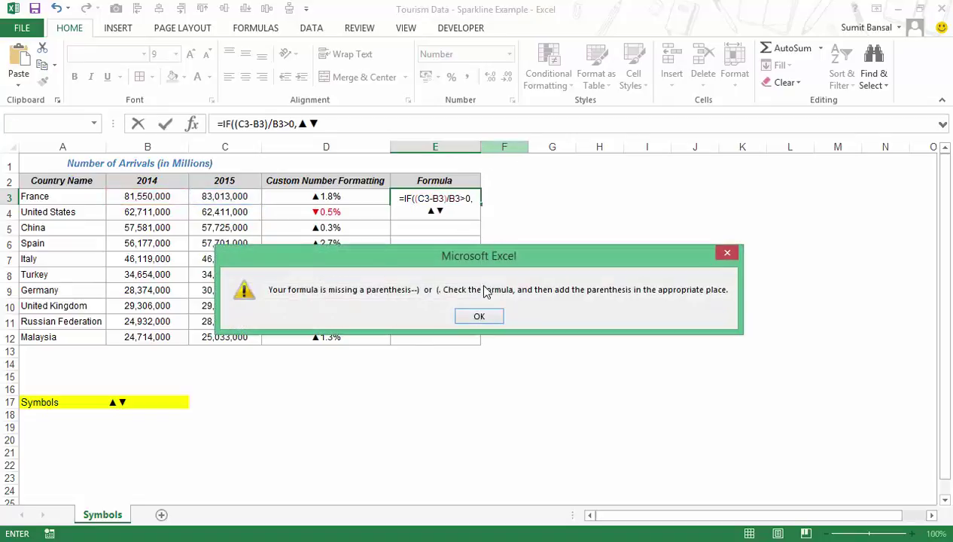
left_click(478, 316)
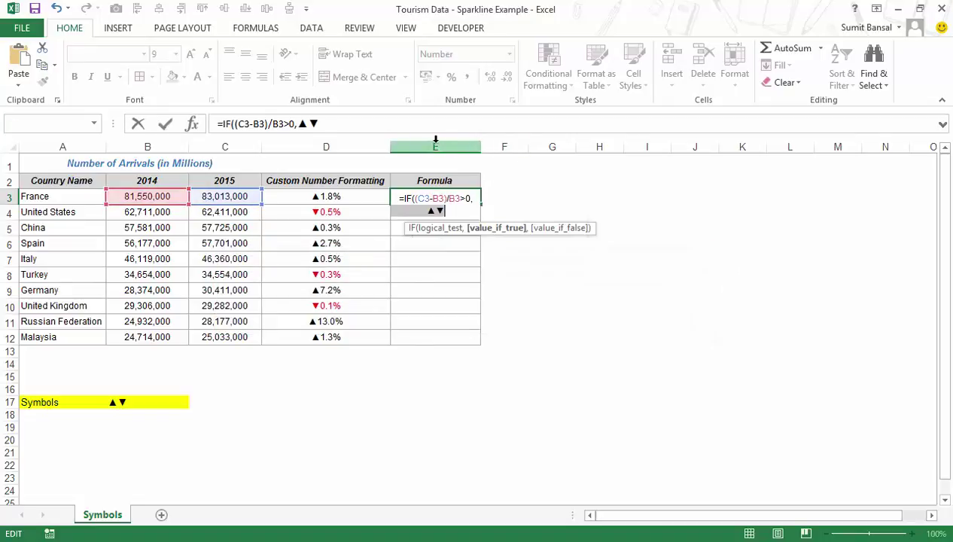
left_click_drag(434, 132, 434, 163)
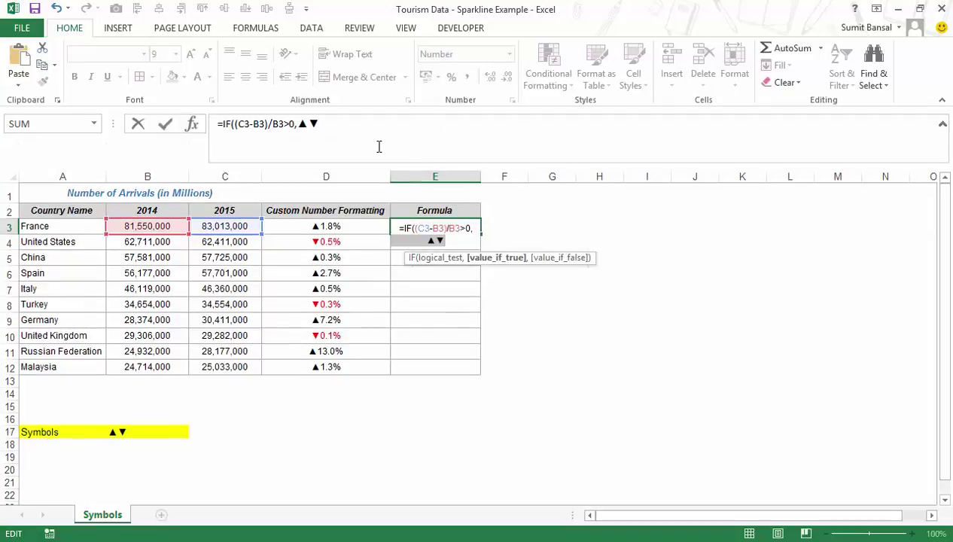
- Make "▲" in quotation marks the value-if-true of the E3 formula, remove the stray ▼, and add a comma
left_click(389, 127)
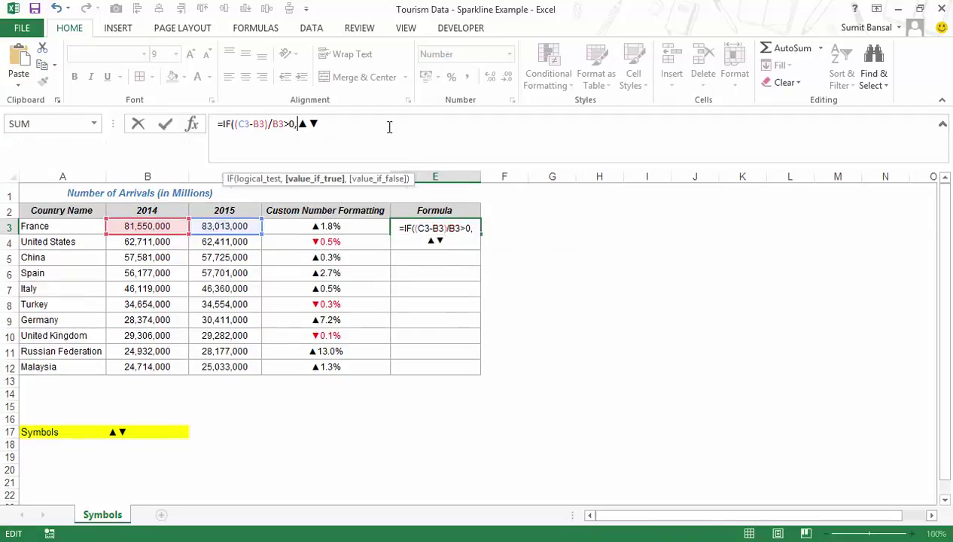
type("\"▲\"")
key("Delete")
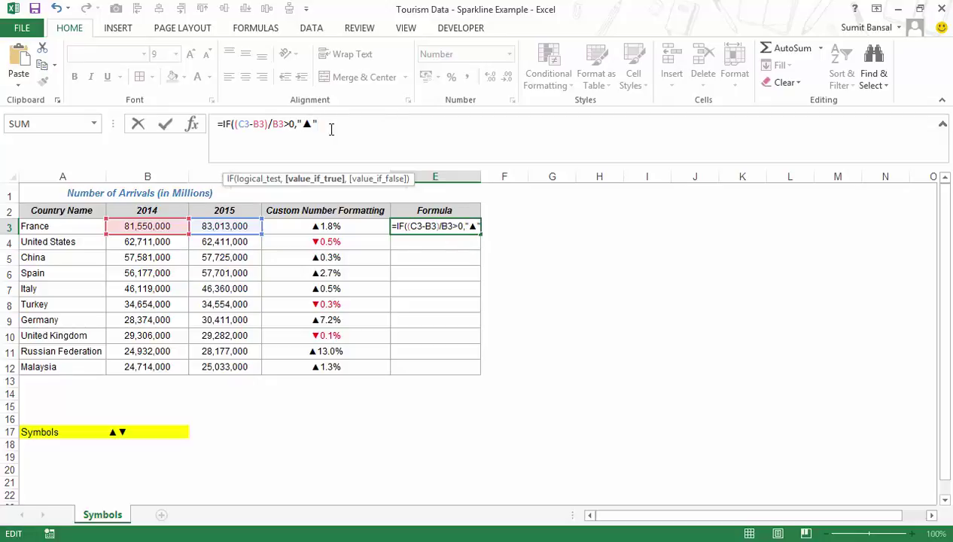
type(",")
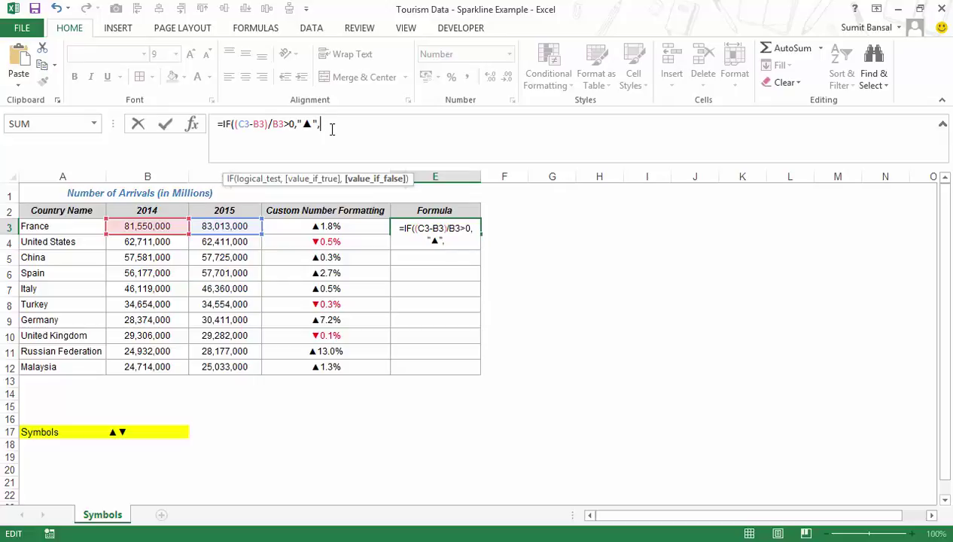
- Add "▼" as the value-if-false, close the IF function, and enter the formula in E3
type("\"")
key("ctrl+v")
key("BackSpace")
type("\")")
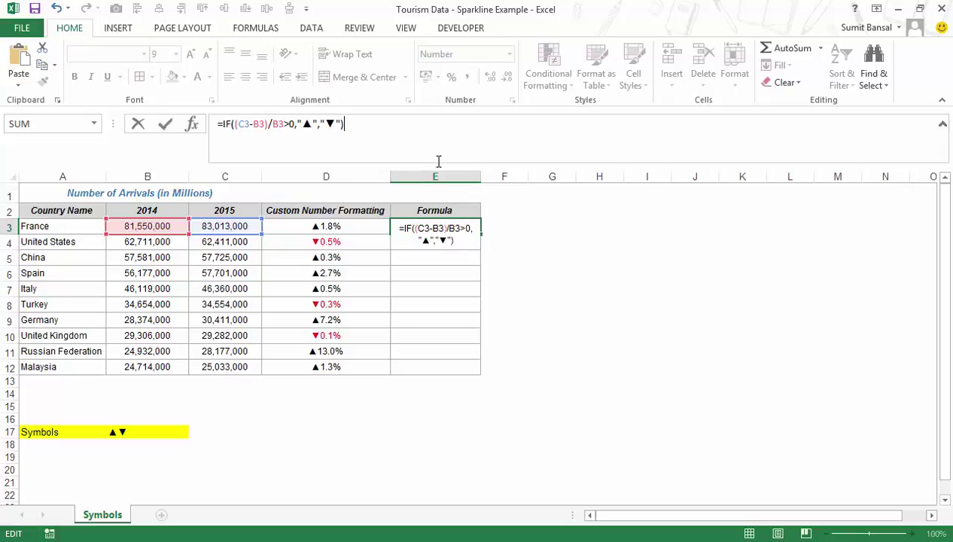
key("Return")
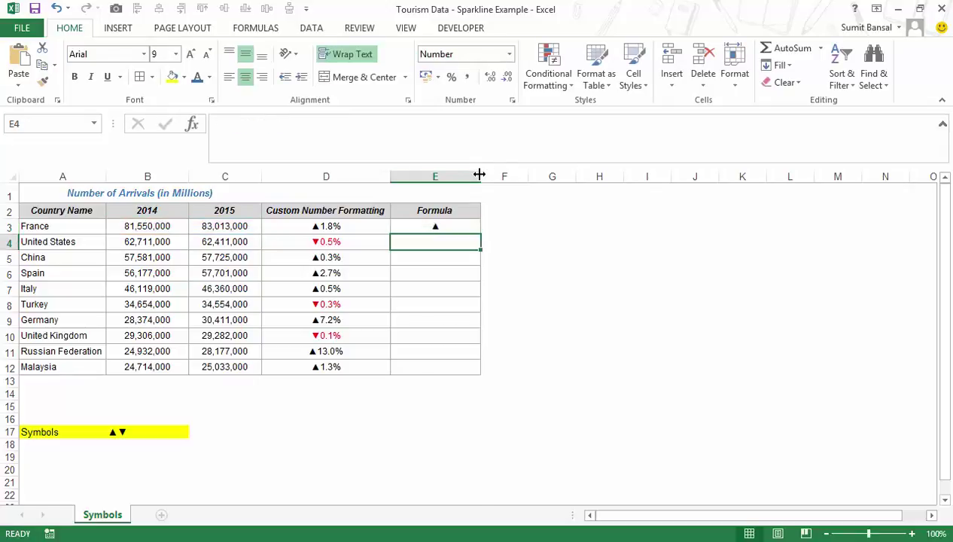
- Widen column E and fill the E3 formula down to E12
left_click_drag(479, 174, 538, 172)
left_click(525, 226)
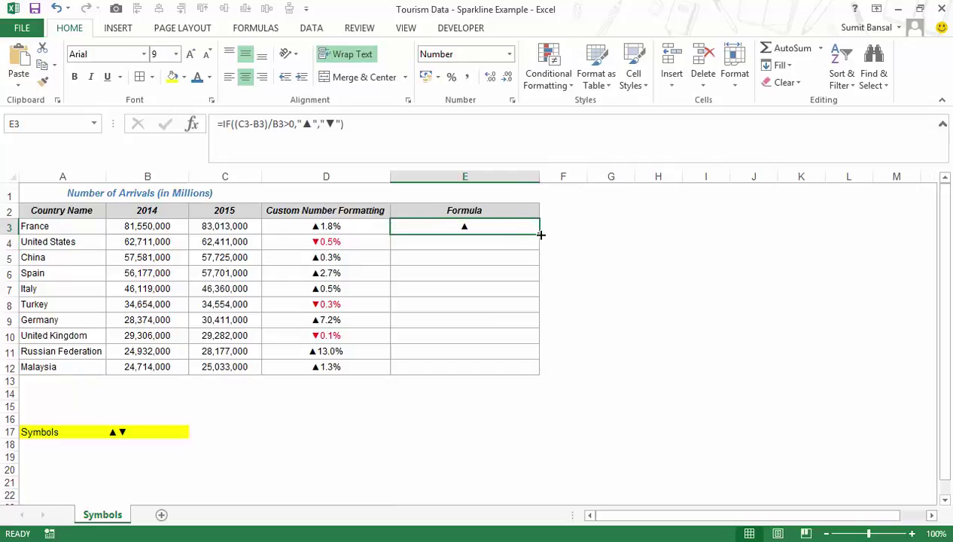
double_click(541, 235)
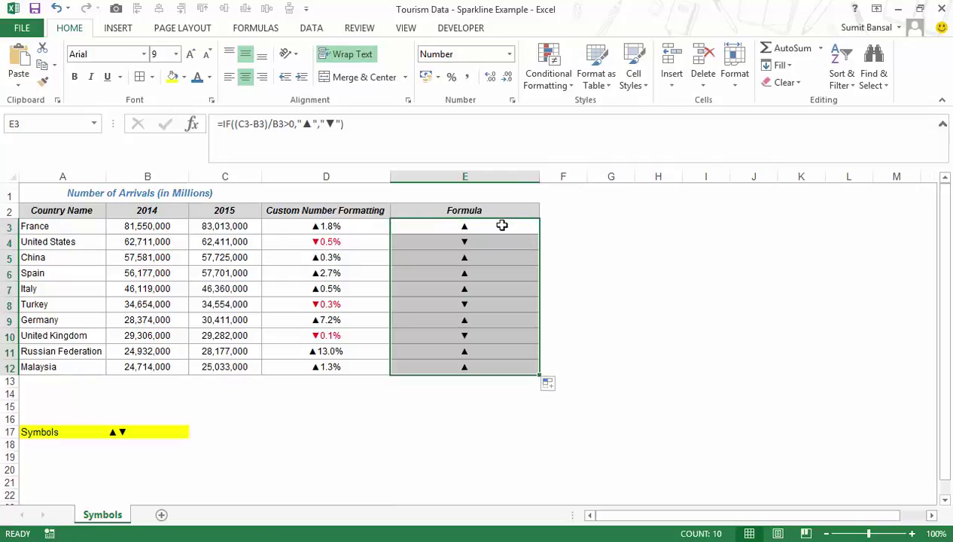
- Compare the column E symbols with the column D percentages for the United States, Turkey and United Kingdom rows
left_click_drag(502, 226, 499, 367)
left_click(481, 225)
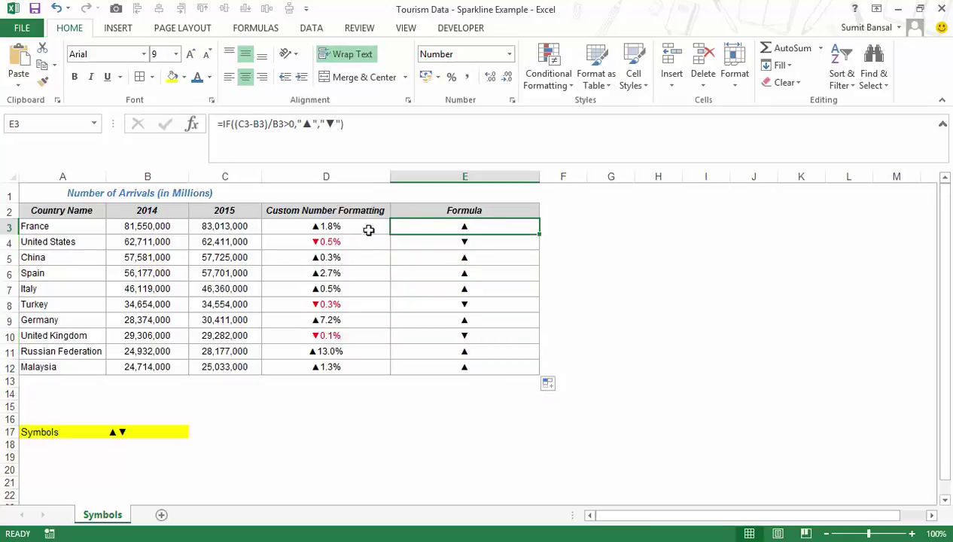
left_click(436, 240)
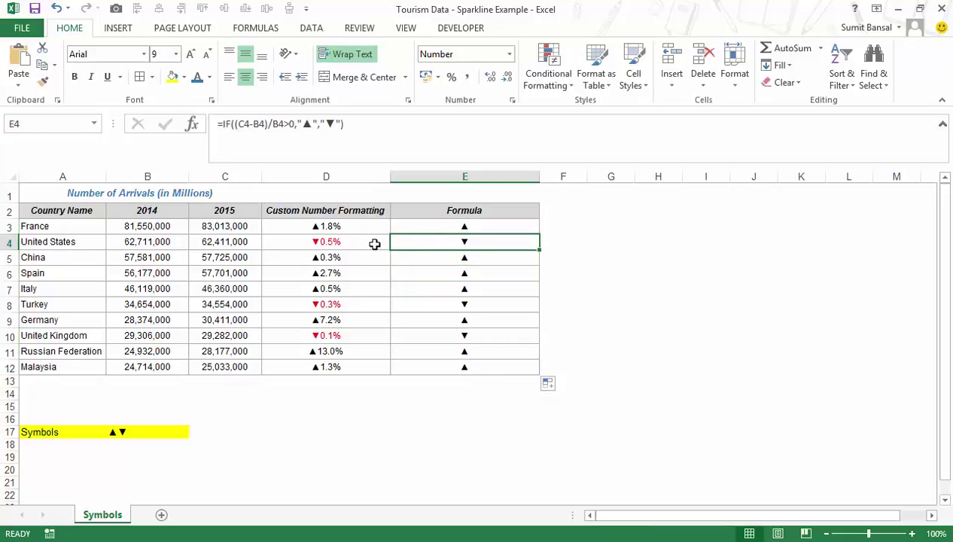
left_click_drag(374, 244, 417, 243)
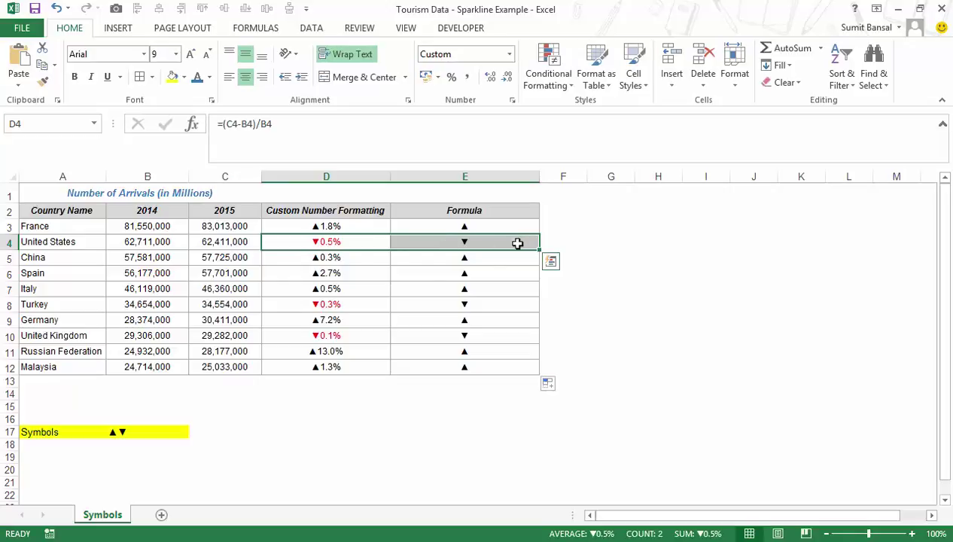
left_click_drag(365, 306, 426, 302)
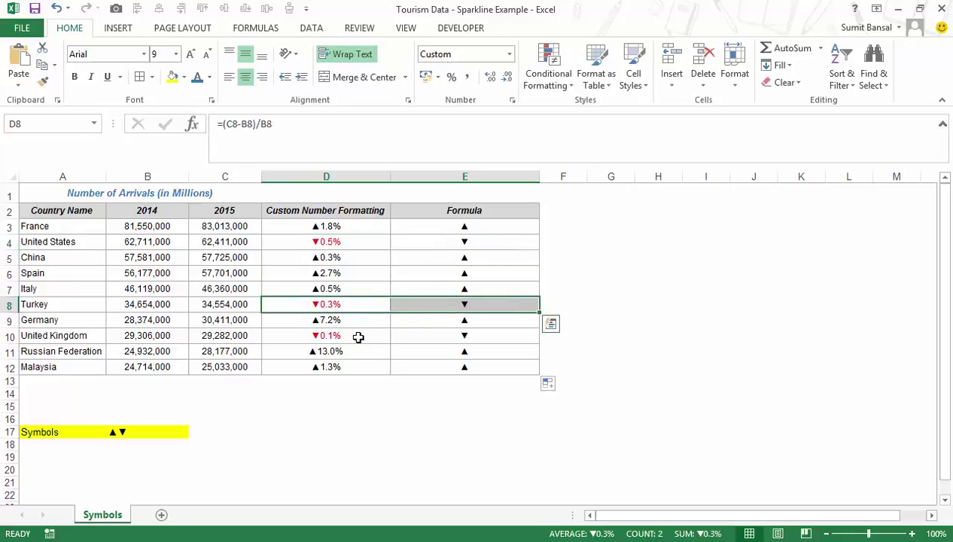
left_click_drag(359, 337, 502, 331)
left_click(611, 302)
- Append &(C3-B3)/B3 to the IF formula in E3 and fill it down to E12
left_click(484, 229)
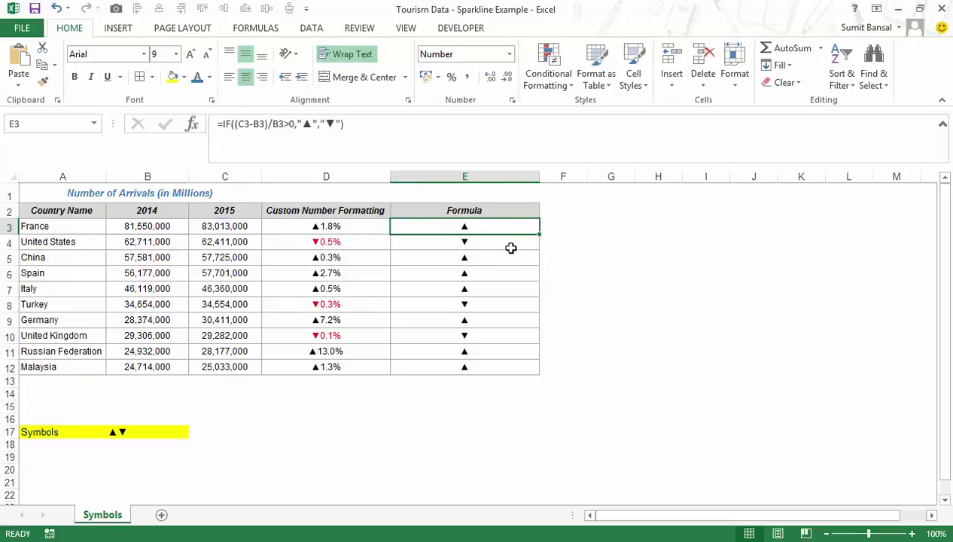
key("F2")
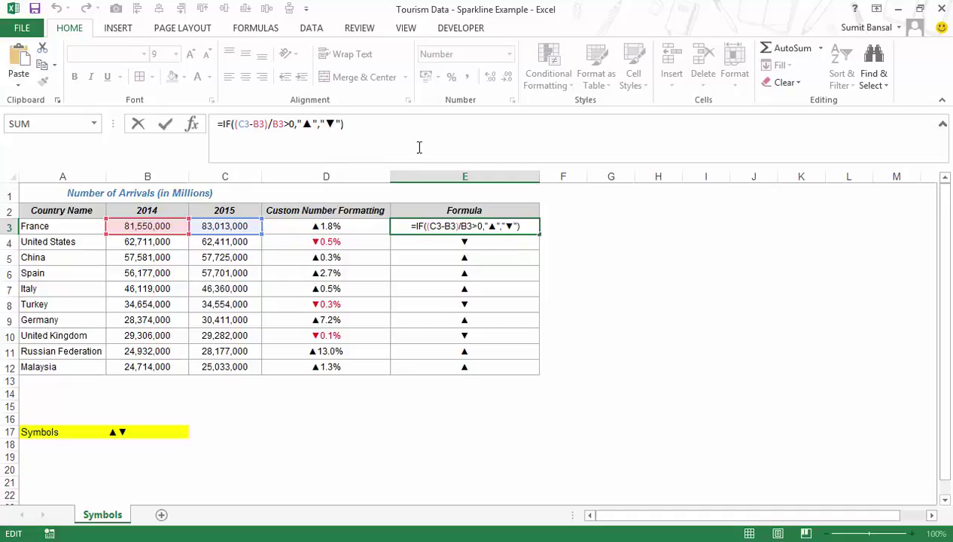
type("&")
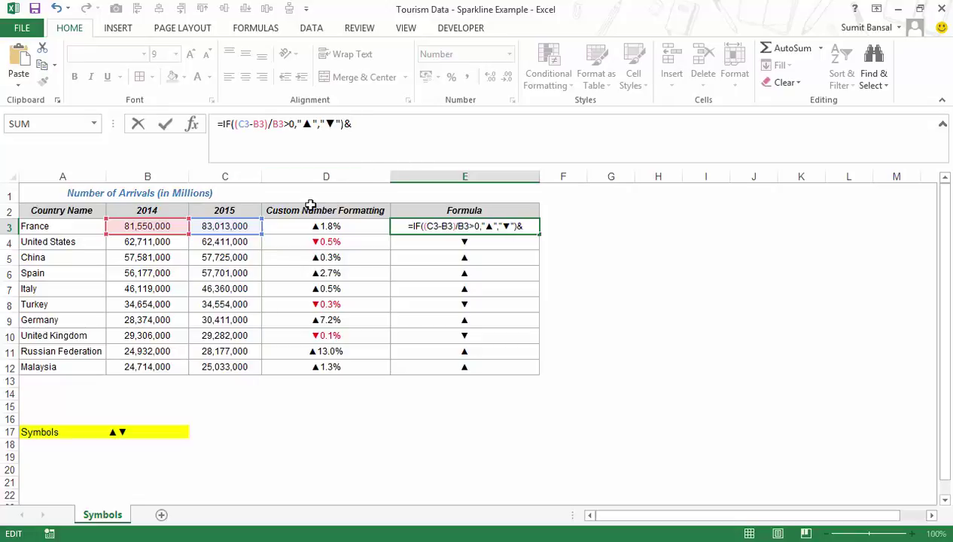
left_click(228, 228)
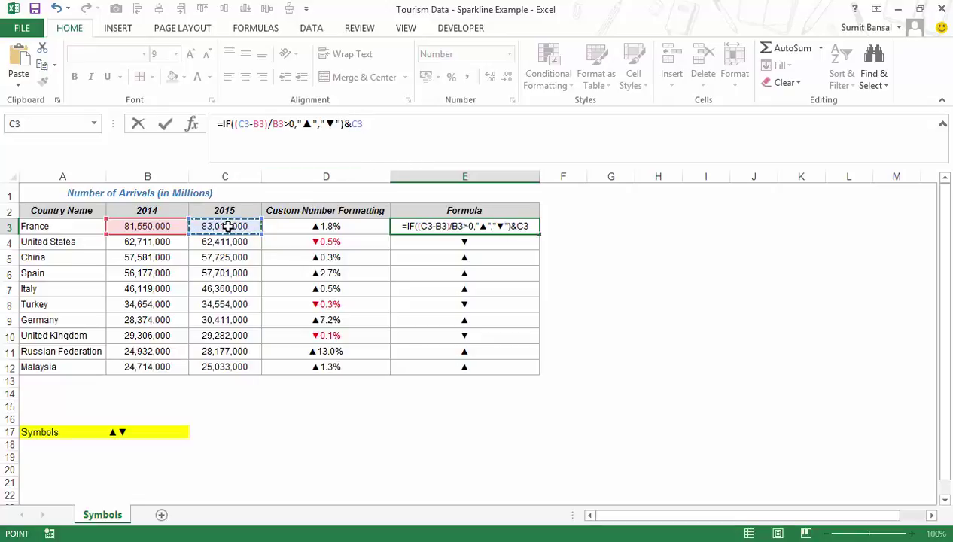
left_click(351, 123)
type("(C3")
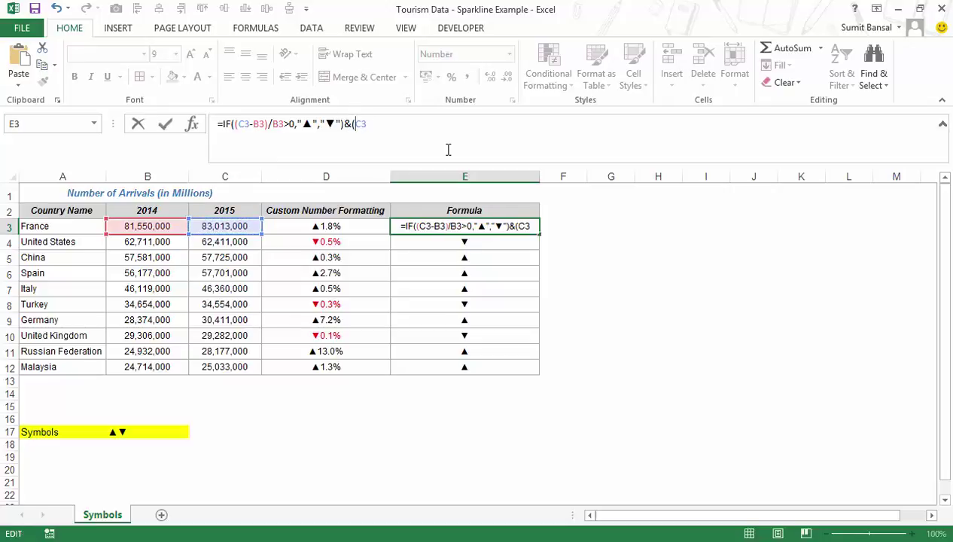
type("-")
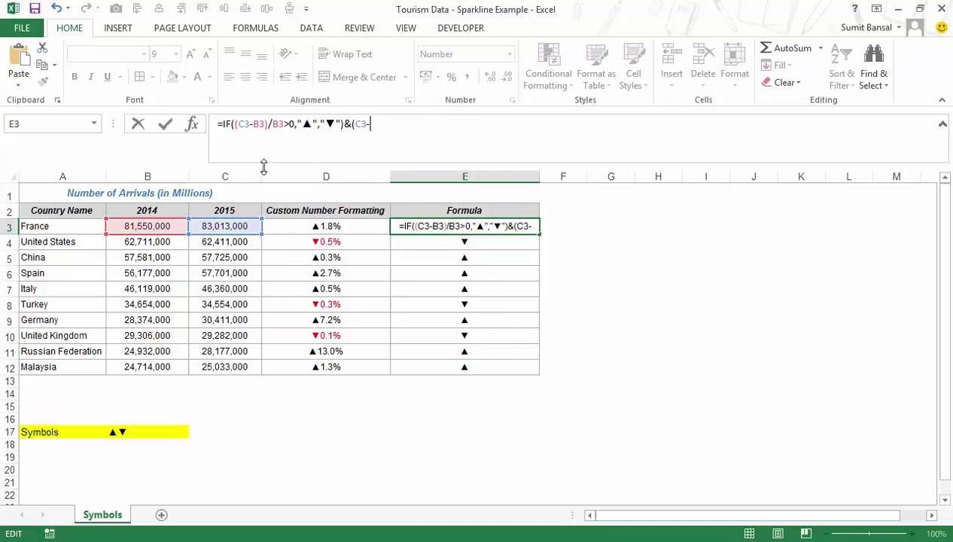
left_click(166, 224)
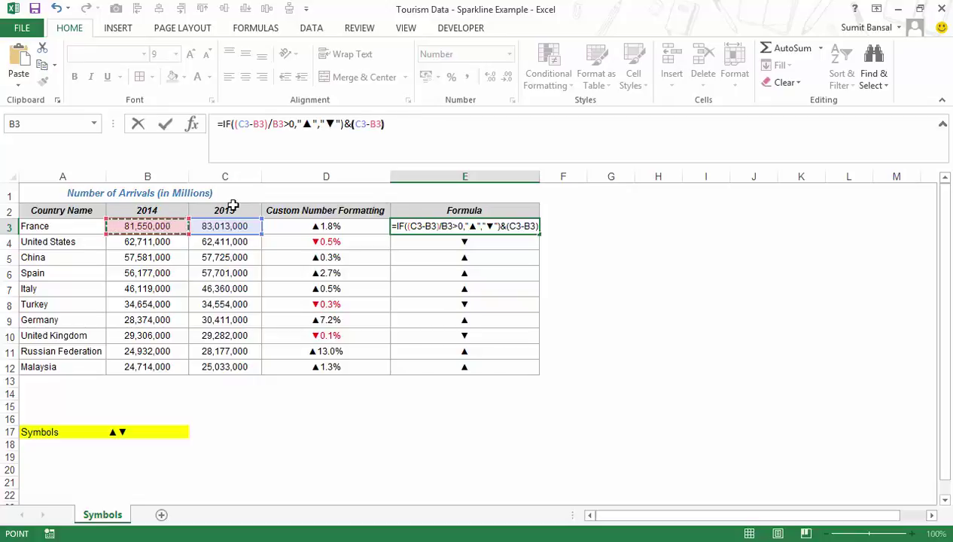
type(")/")
left_click(173, 226)
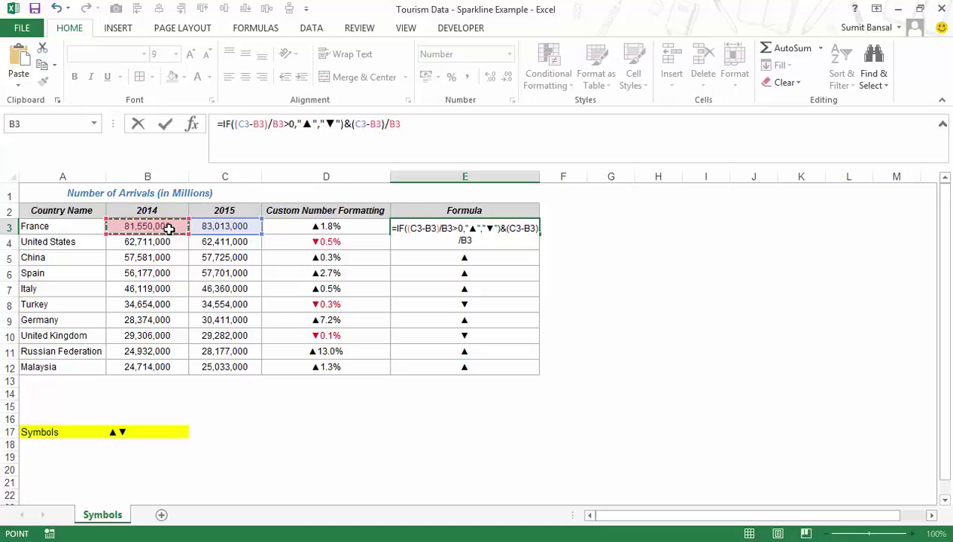
key("Return")
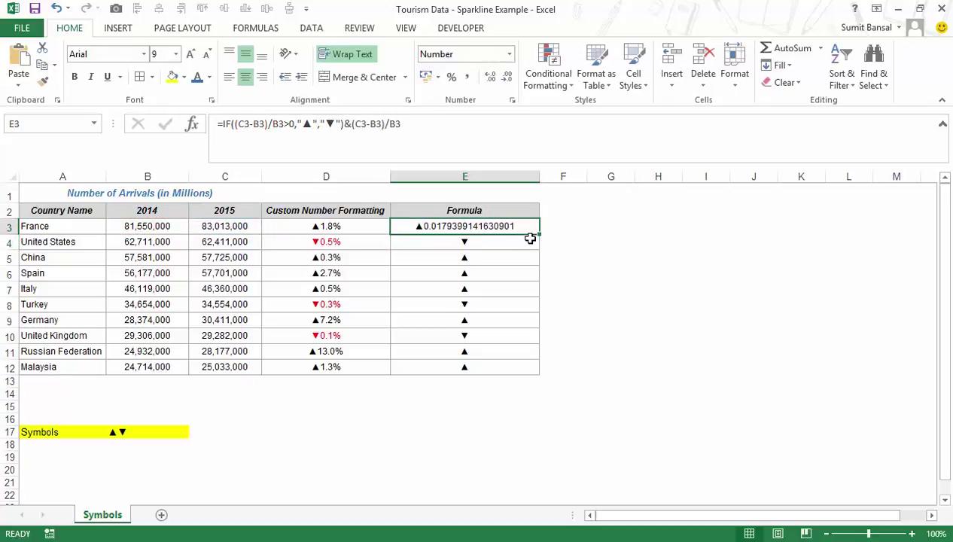
double_click(539, 234)
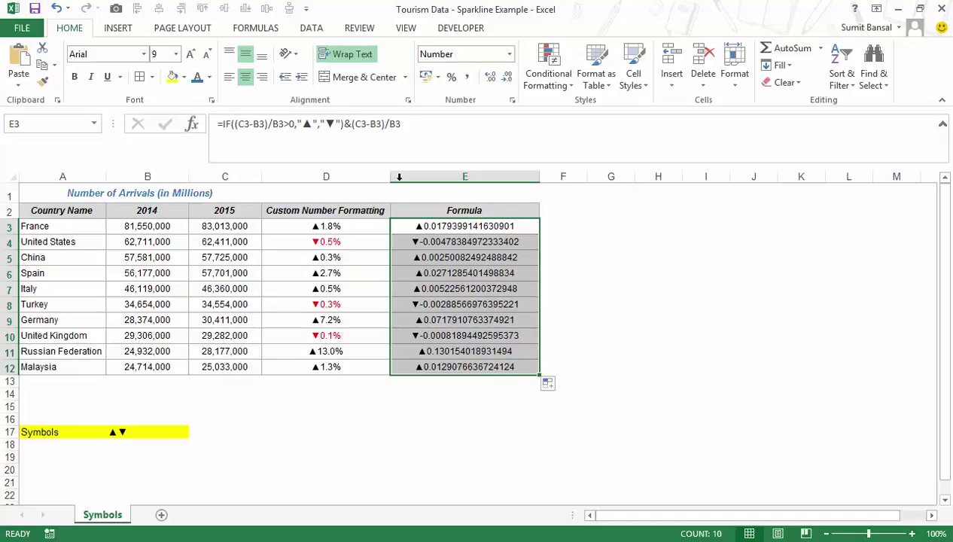
- Wrap the appended (C3-B3)/B3 in a TEXT function with format "0.0%" in E3 and fill it down to E12
left_click(361, 125)
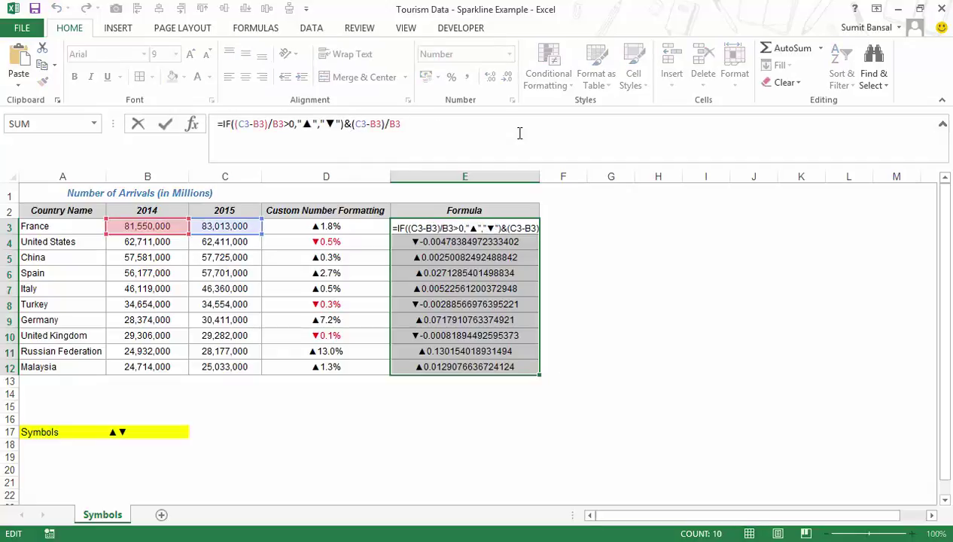
type("TEXT")
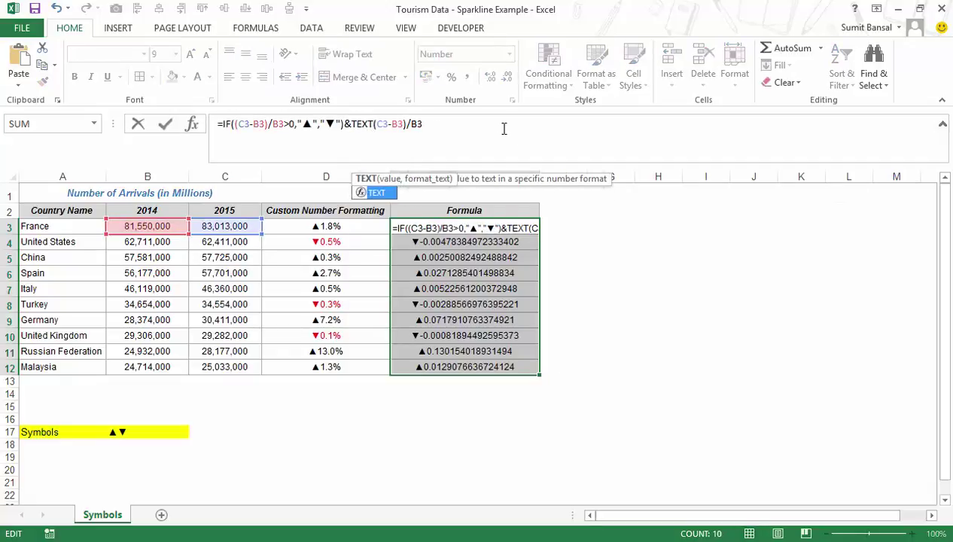
type("(")
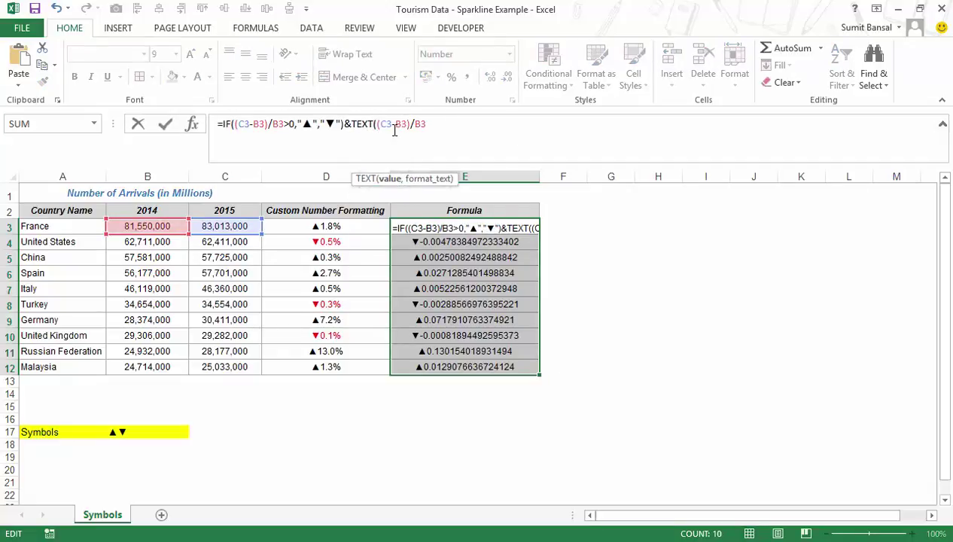
type(",\"0.0%")
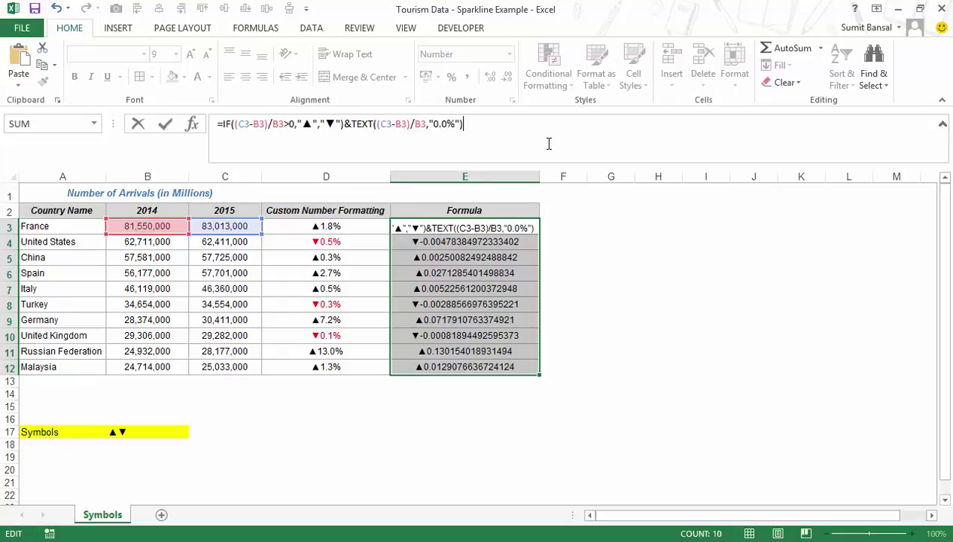
key("Return")
key("Up")
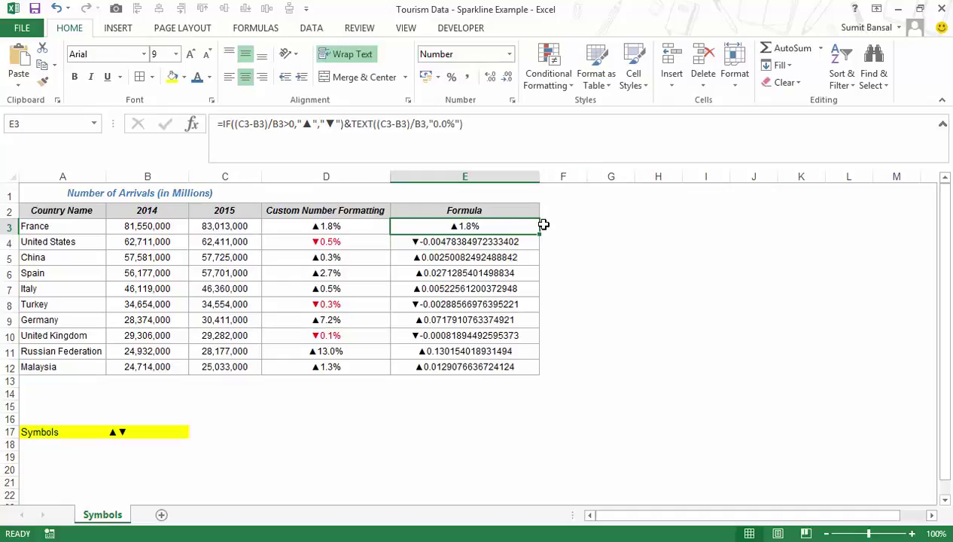
double_click(537, 236)
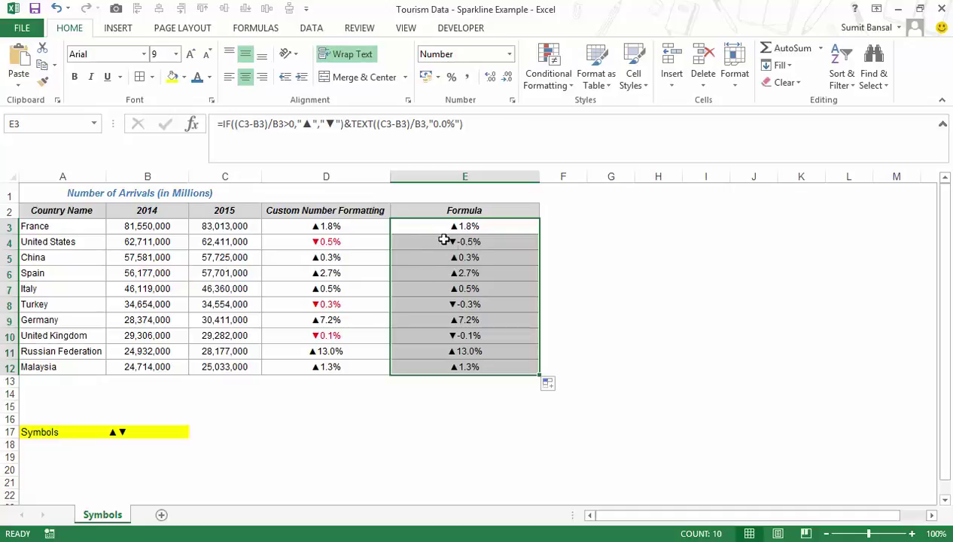
left_click(610, 271)
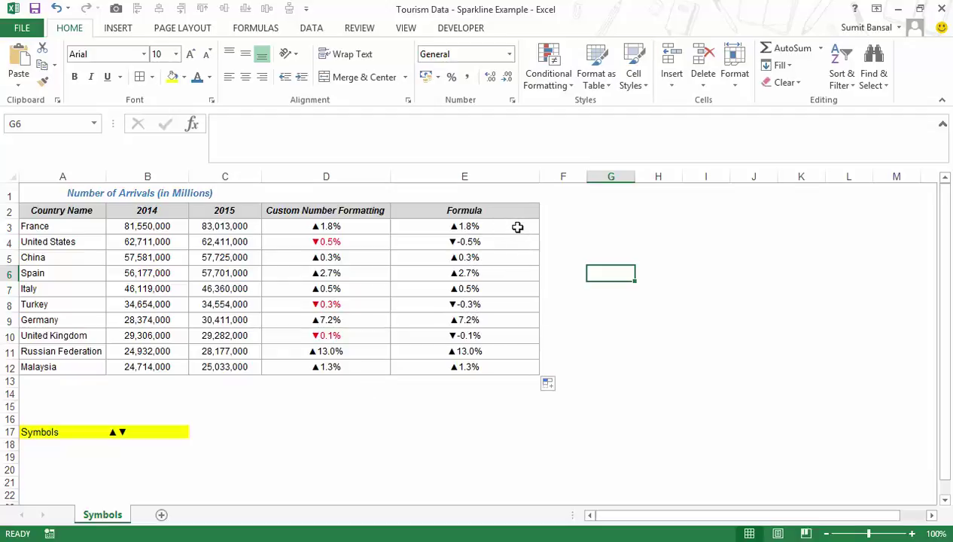
left_click_drag(515, 226, 517, 367)
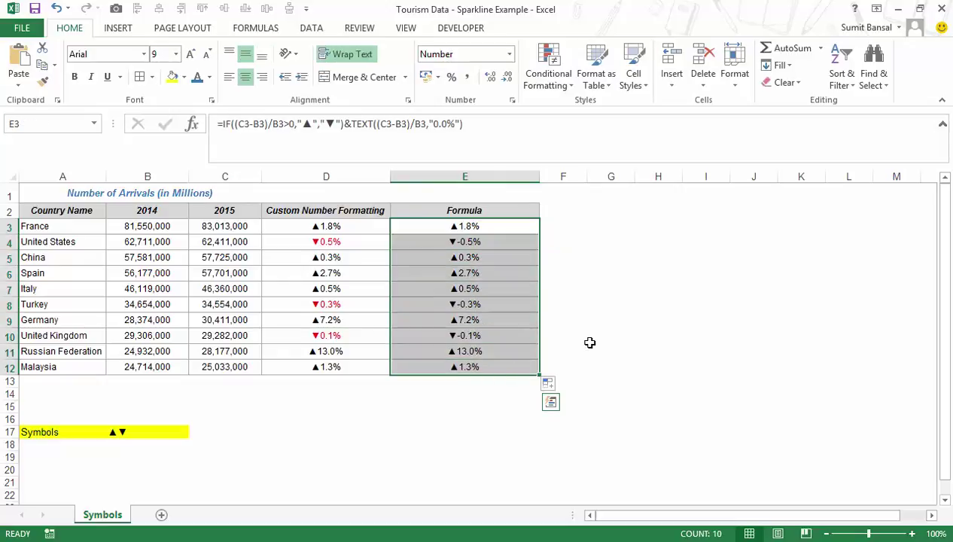
left_click(590, 343)
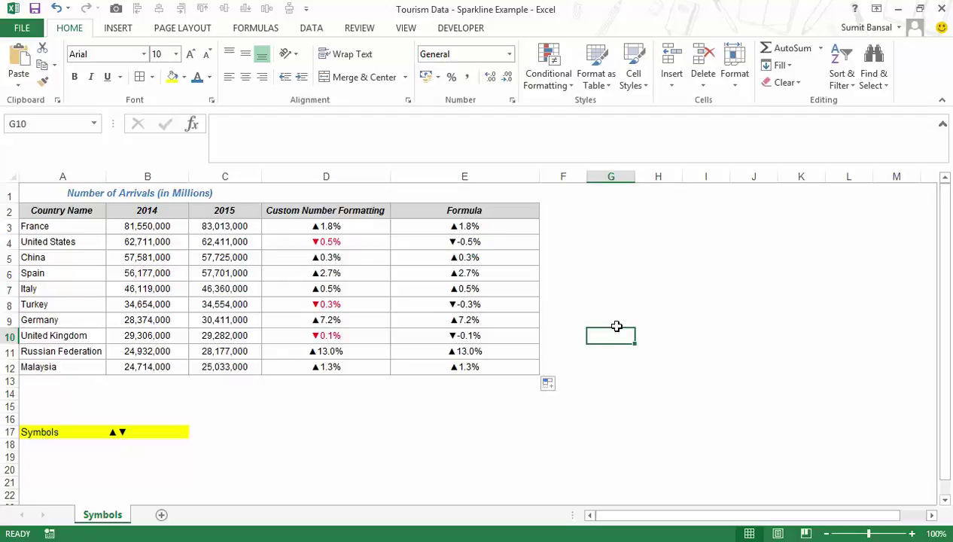
- Insert an empty column chart on the sheet
left_click(109, 28)
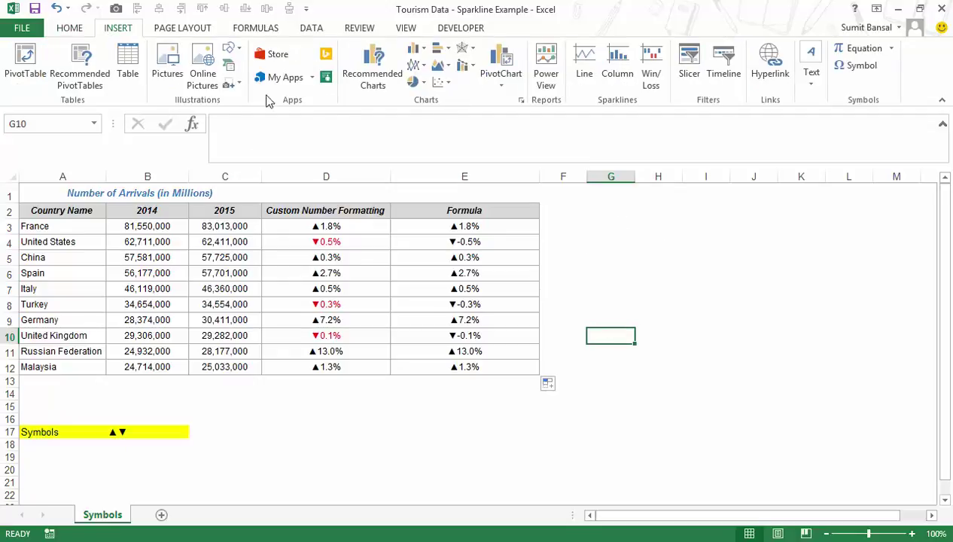
left_click(414, 48)
left_click(427, 98)
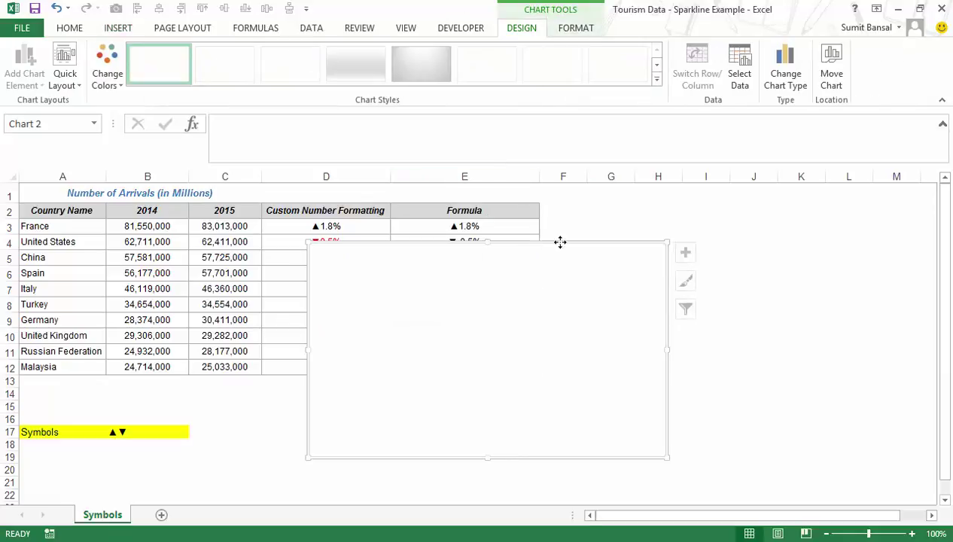
- Narrow columns D and E and place the empty chart just beside the table, level with its header row
left_click_drag(559, 242, 690, 252)
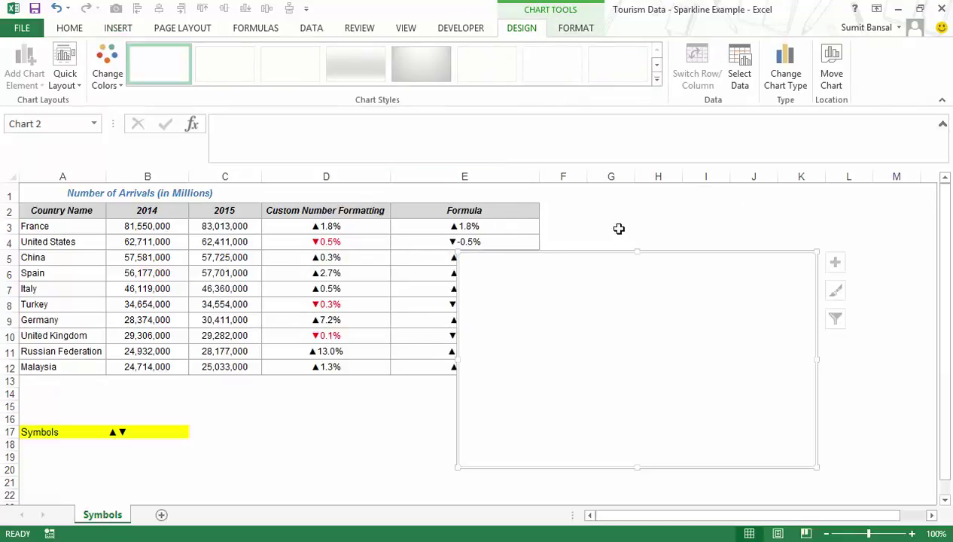
left_click_drag(539, 176, 328, 176)
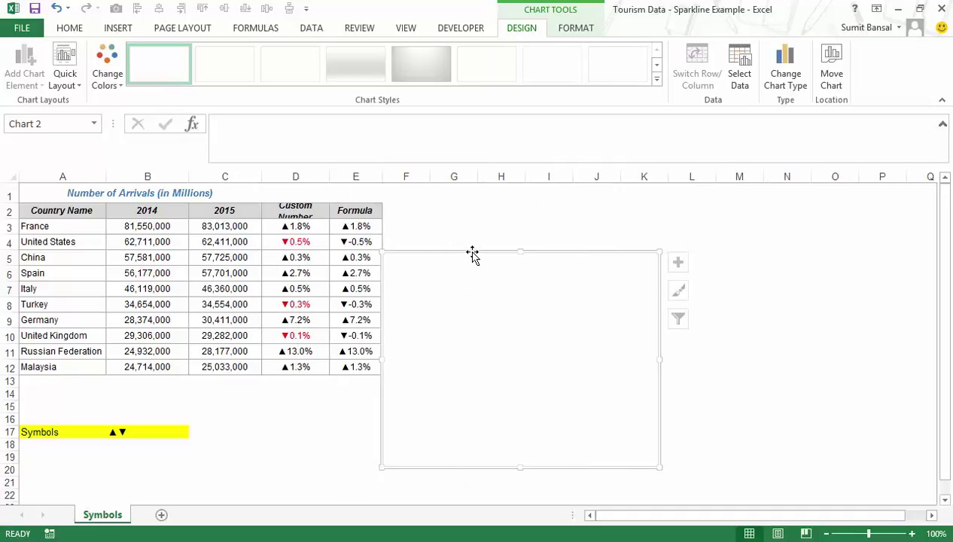
left_click_drag(472, 257, 494, 204)
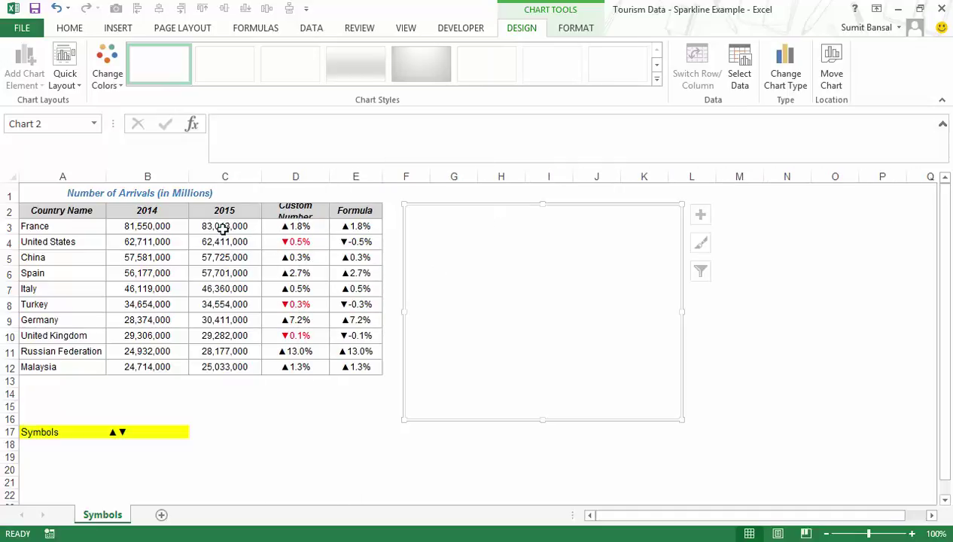
- Copy the 2015 arrival values in C3:C12 and paste them into the empty chart as its data series
left_click_drag(228, 226, 222, 366)
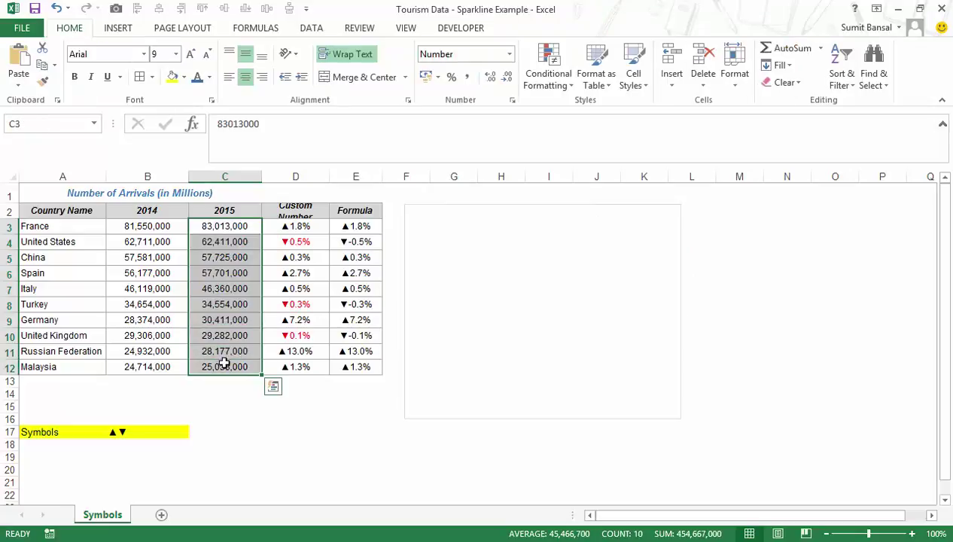
key("ctrl+c")
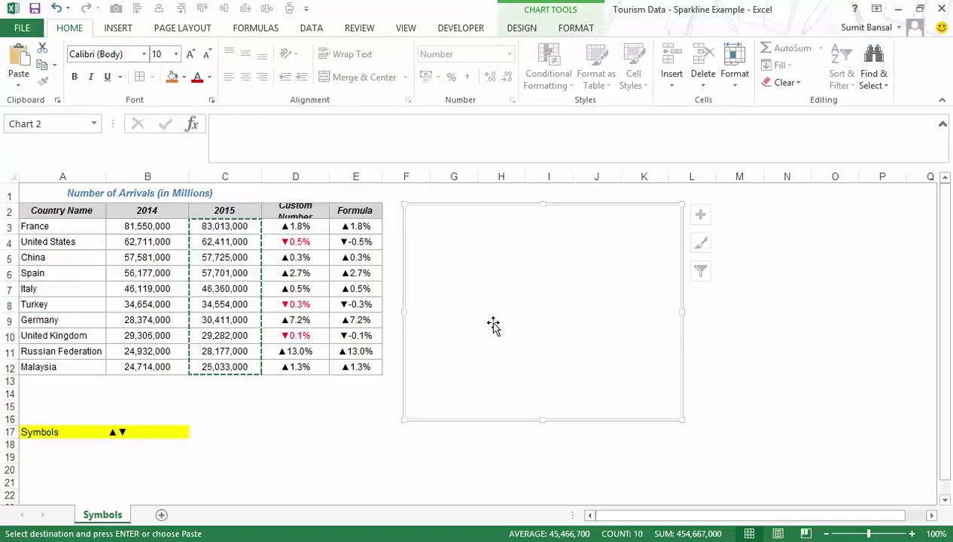
key("ctrl+v")
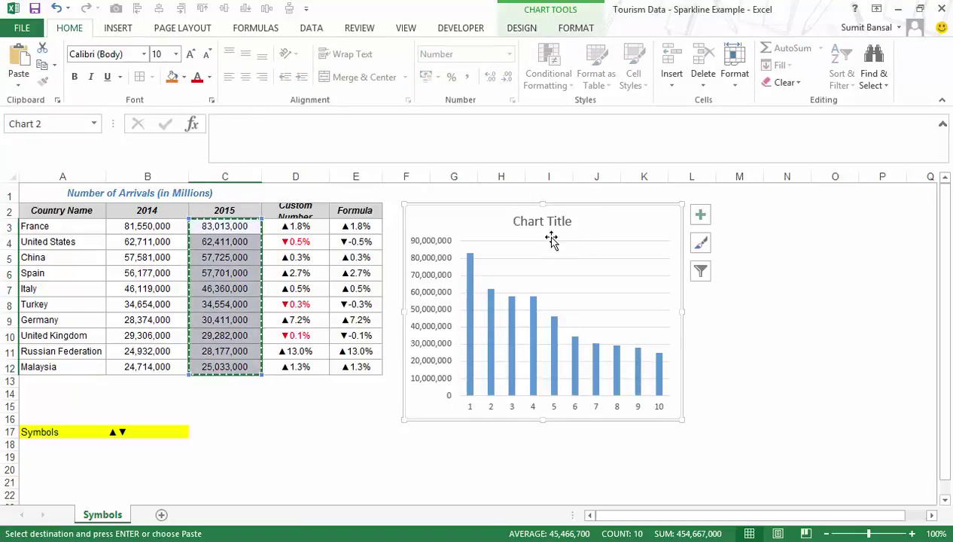
- Set the chart's horizontal axis labels to the country names in A3:A12
left_click(597, 413)
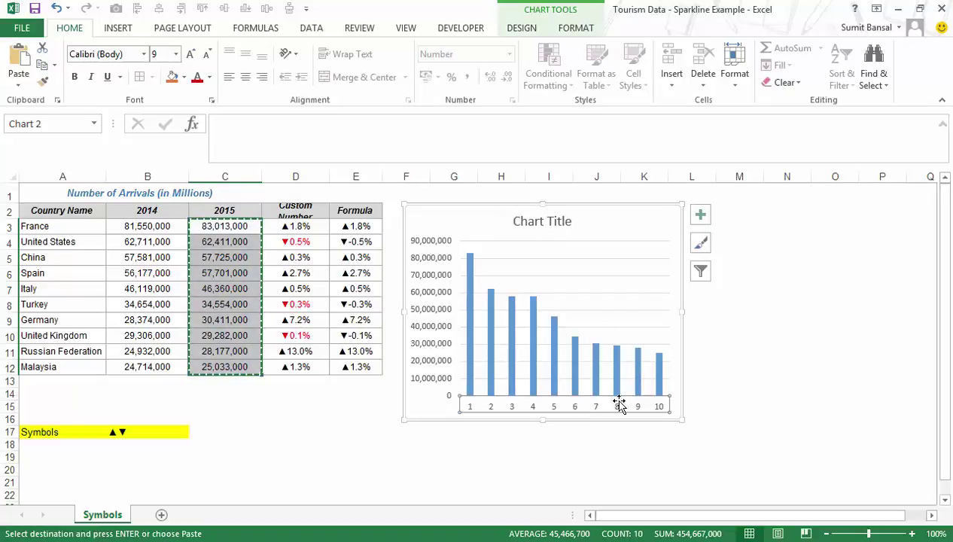
left_click(525, 29)
left_click(739, 73)
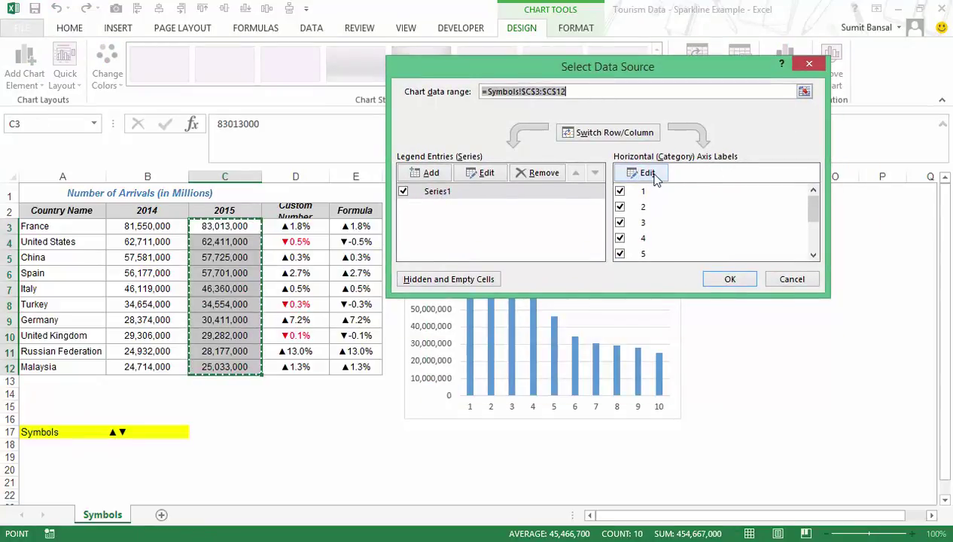
left_click(651, 176)
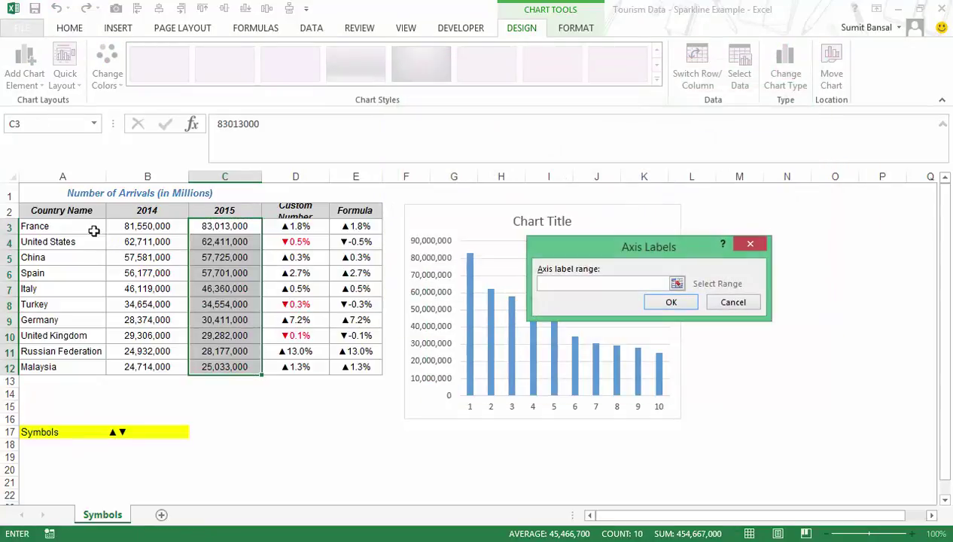
left_click_drag(93, 231, 81, 366)
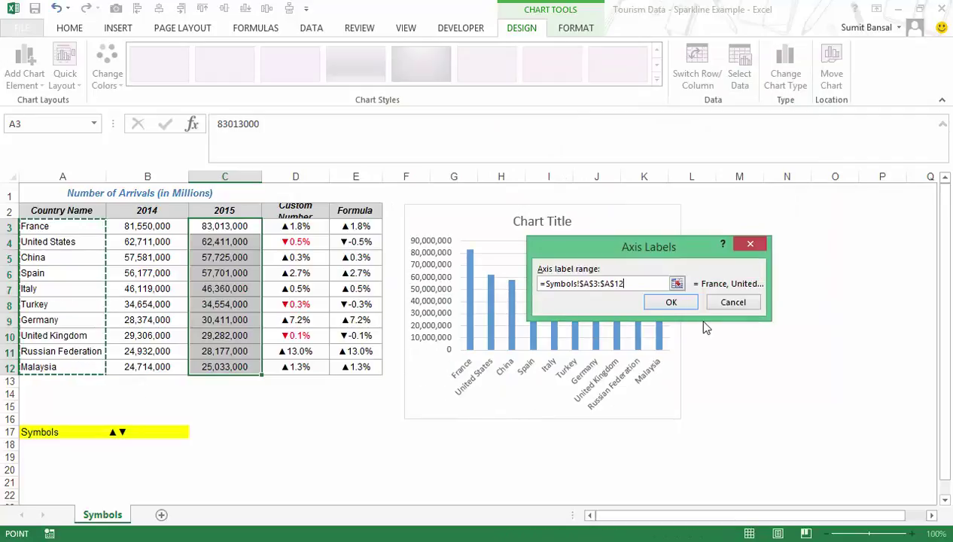
left_click(669, 303)
left_click(730, 280)
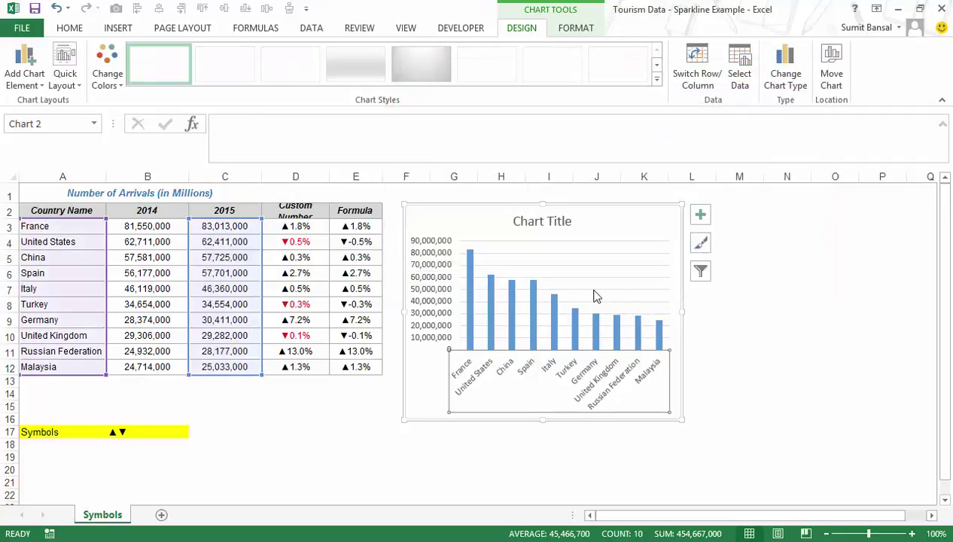
- Add data labels to the chart's columns and widen the chart to give the labels more room
right_click(534, 301)
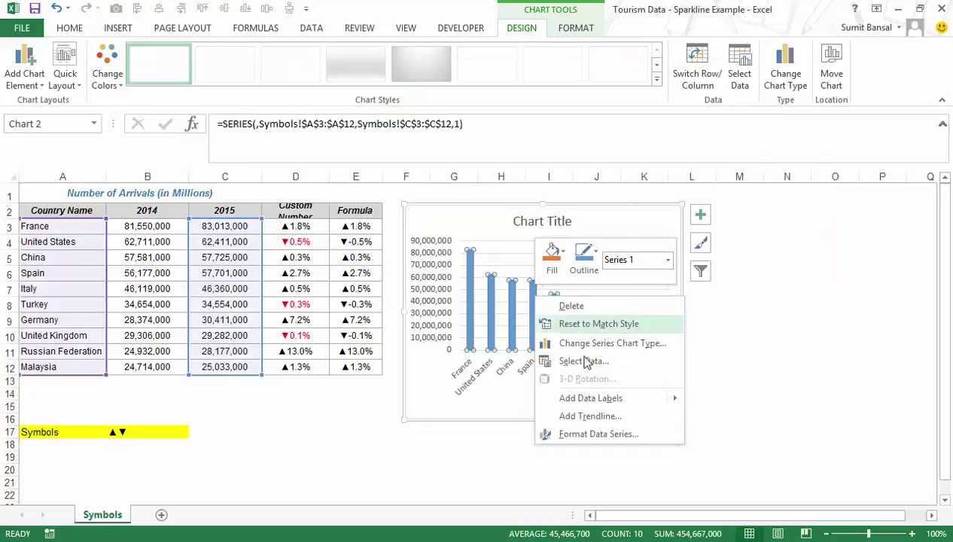
mouse_move(680, 404)
left_click(722, 400)
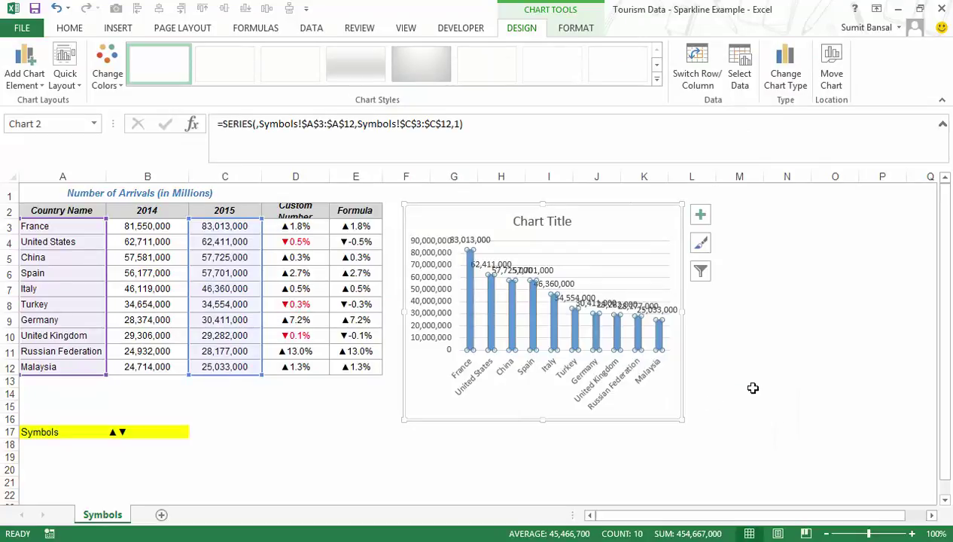
left_click_drag(684, 310, 792, 311)
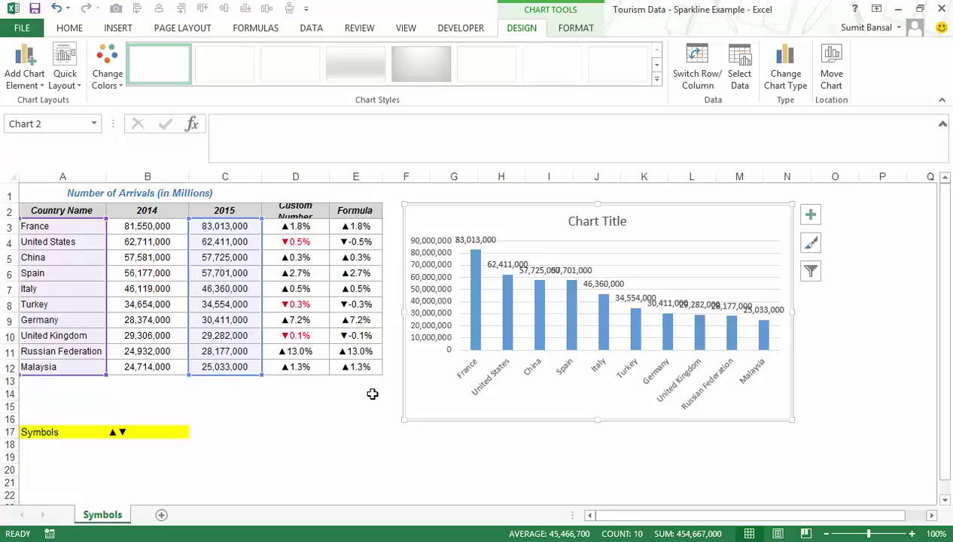
- Move the chart clear of column F and begin an IF formula in F3 that tests (C3-B3)/B3>0
left_click_drag(404, 238, 527, 328)
left_click(416, 231)
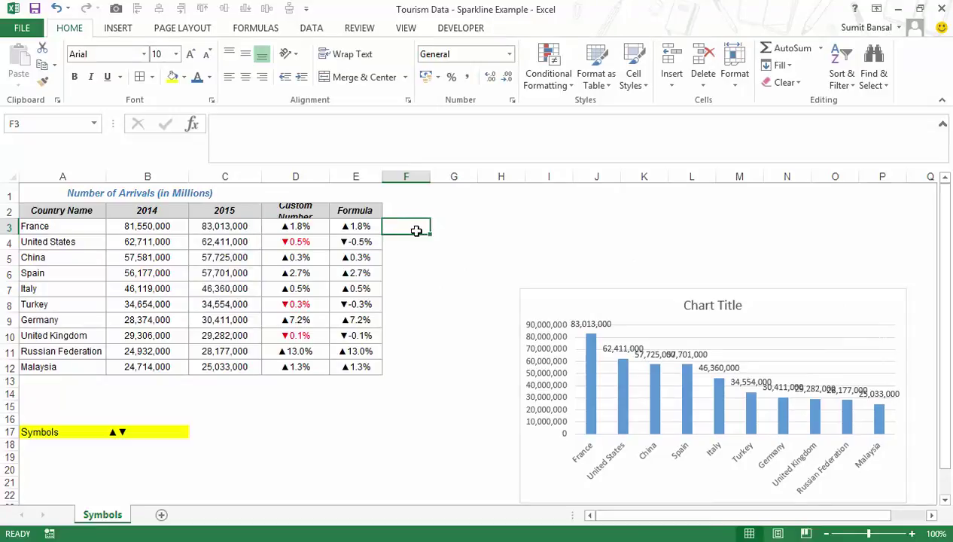
type("=IF(")
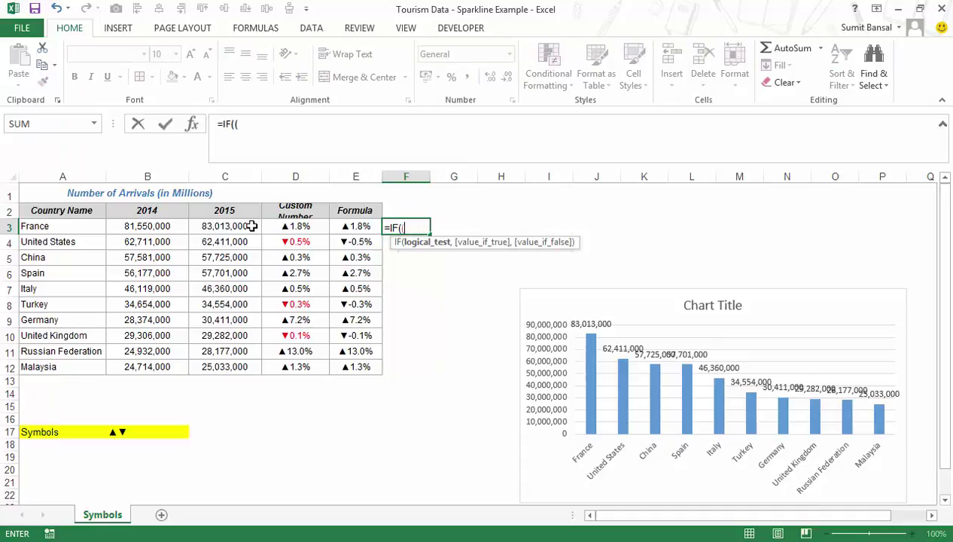
type("(")
left_click(249, 226)
type("-")
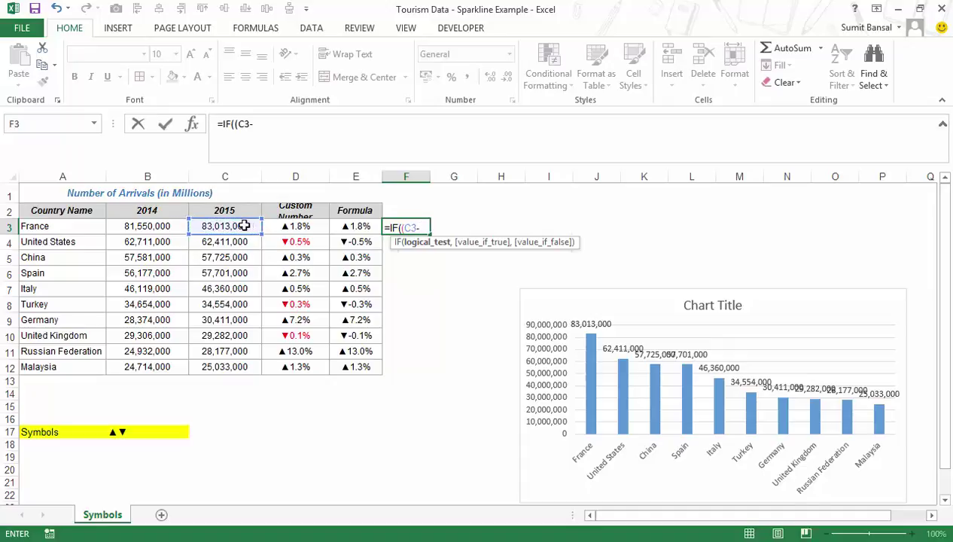
left_click(180, 229)
type(")/")
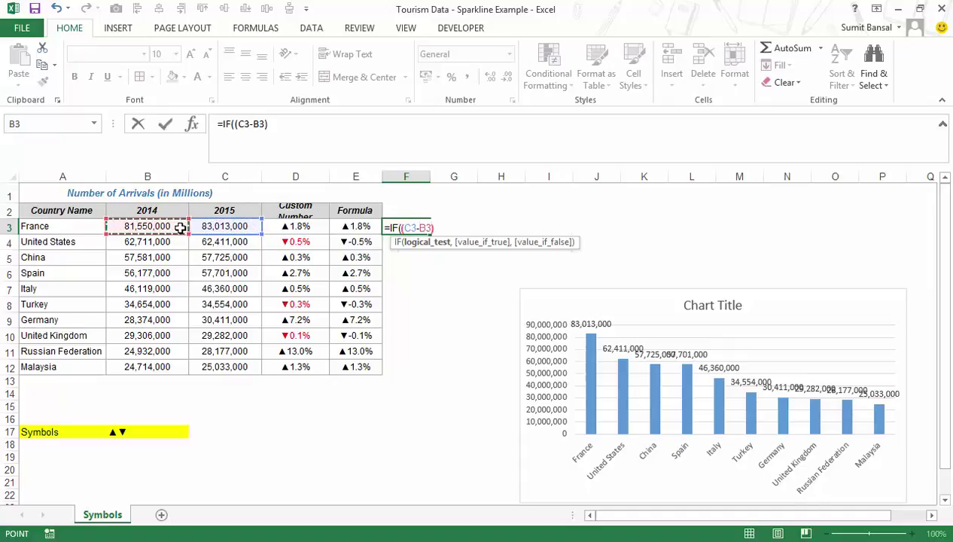
left_click(181, 228)
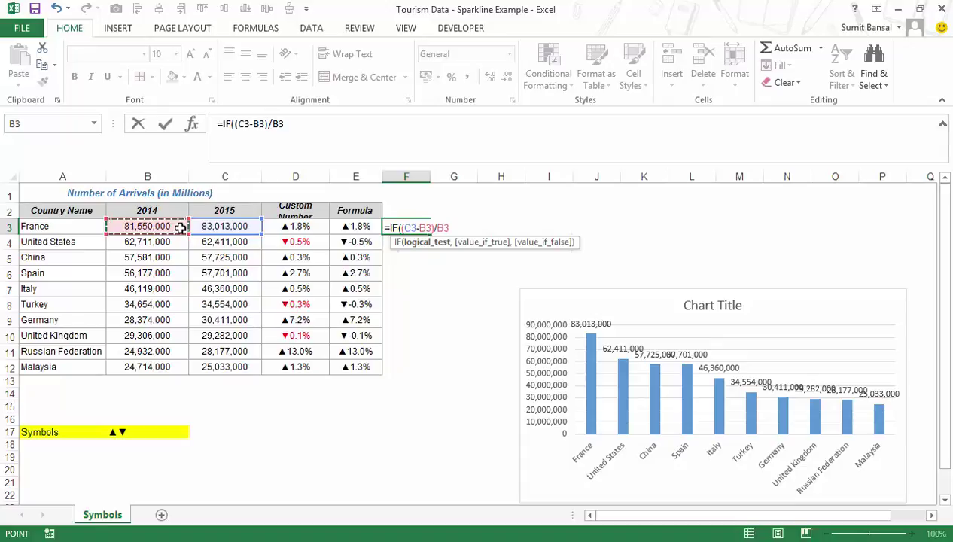
type(">0")
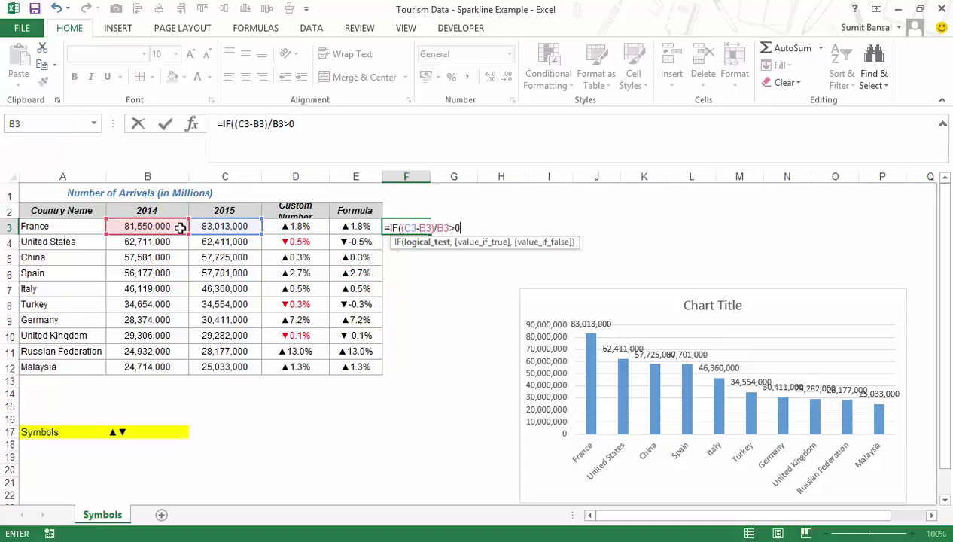
type(",")
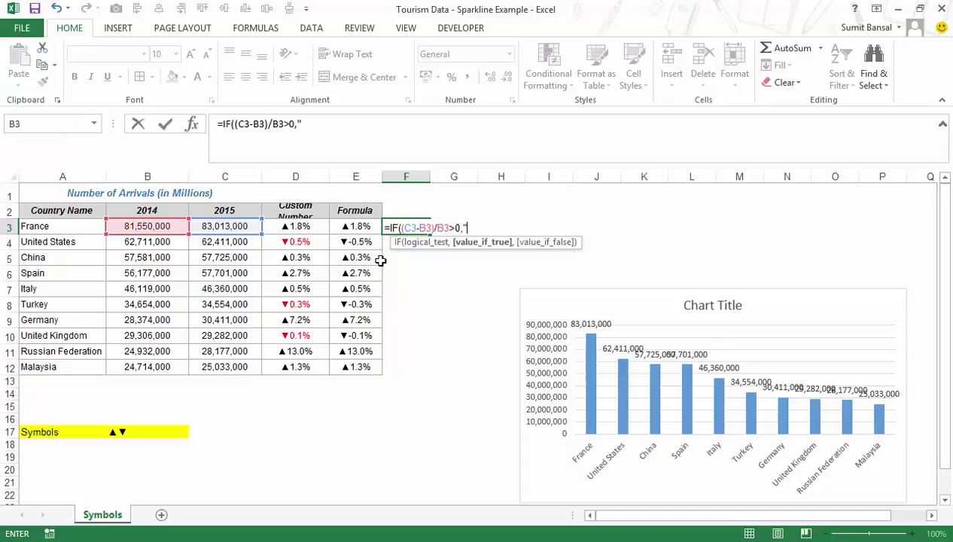
- Store the unfinished F3 formula as text by removing its equals sign, and copy the ▲▼ symbols from B17
left_click(390, 227)
key("BackSpace")
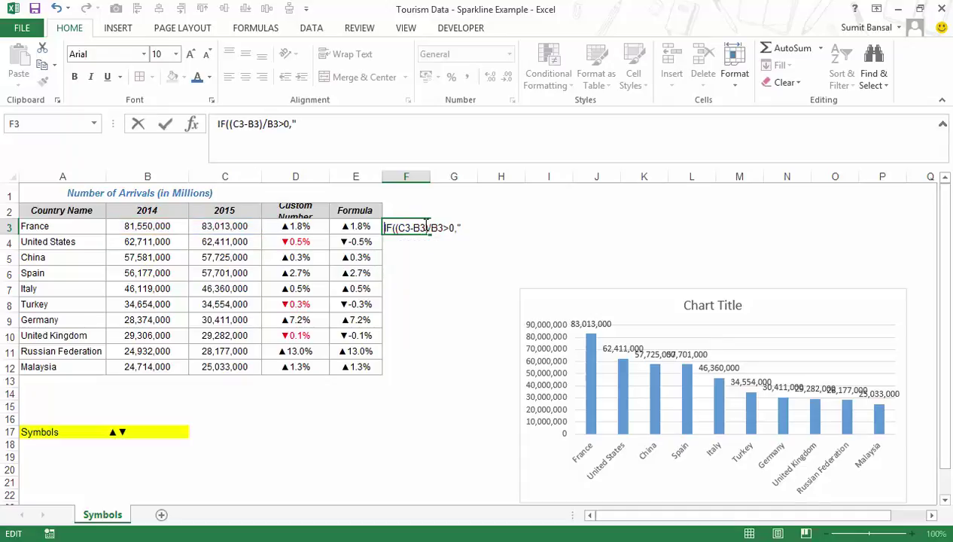
key("Return")
double_click(148, 432)
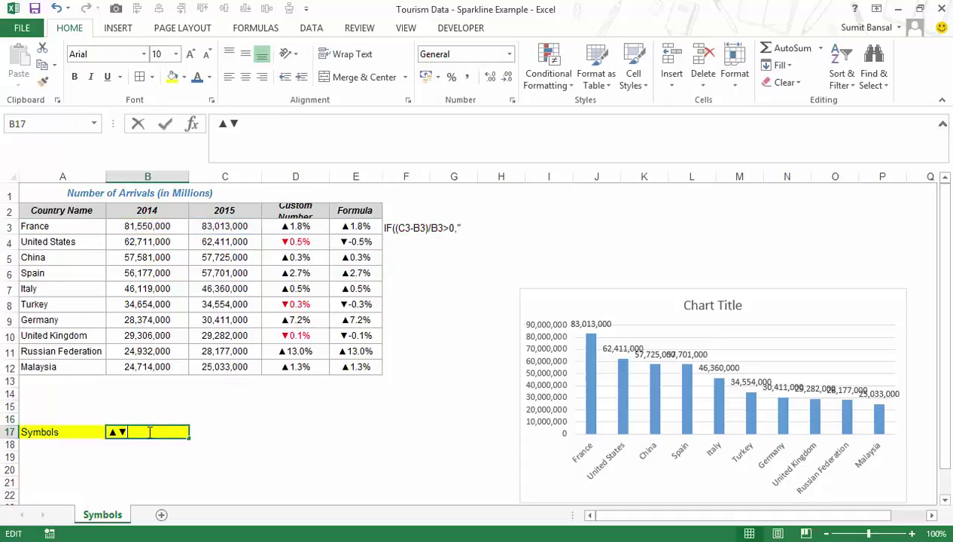
double_click(118, 432)
- Restore the equals sign in F3 and add "▲" as the IF formula's value if true
left_click(399, 227)
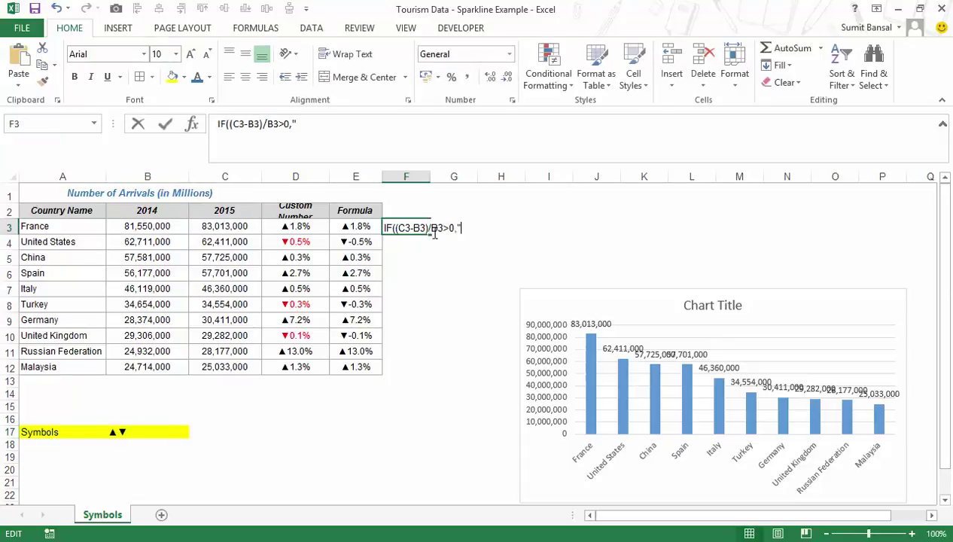
double_click(387, 227)
type("=")
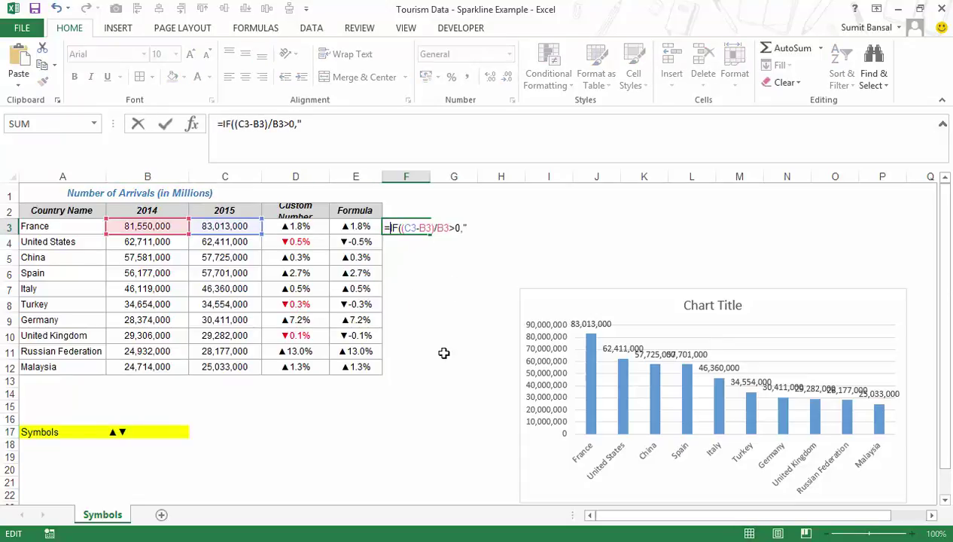
left_click(476, 226)
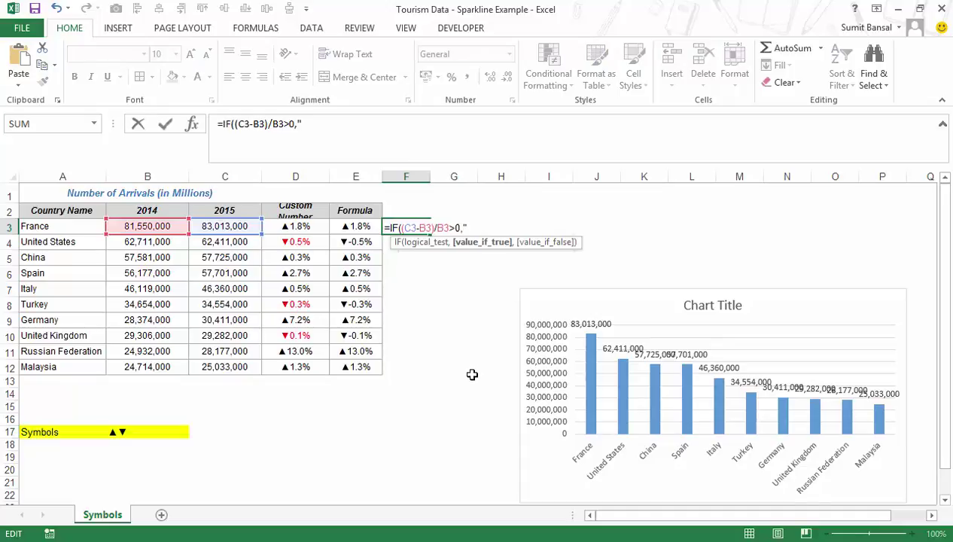
key("ctrl+v")
type(",")
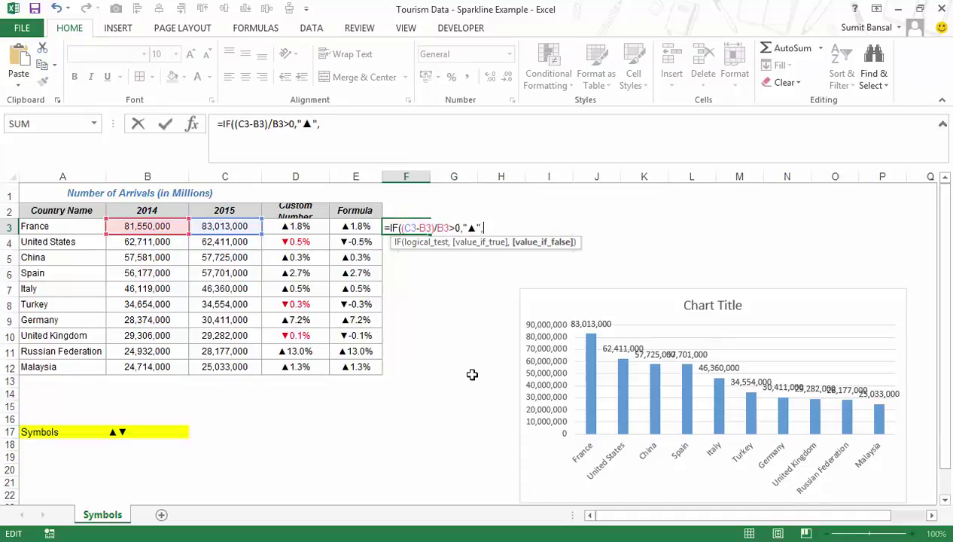
- Add "▼" as the value if false, complete the IF formula in F3 and fill it down to F12
type("\"")
key("ctrl+v")
key("Left")
key("BackSpace")
type(")")
key("ctrl+Return")
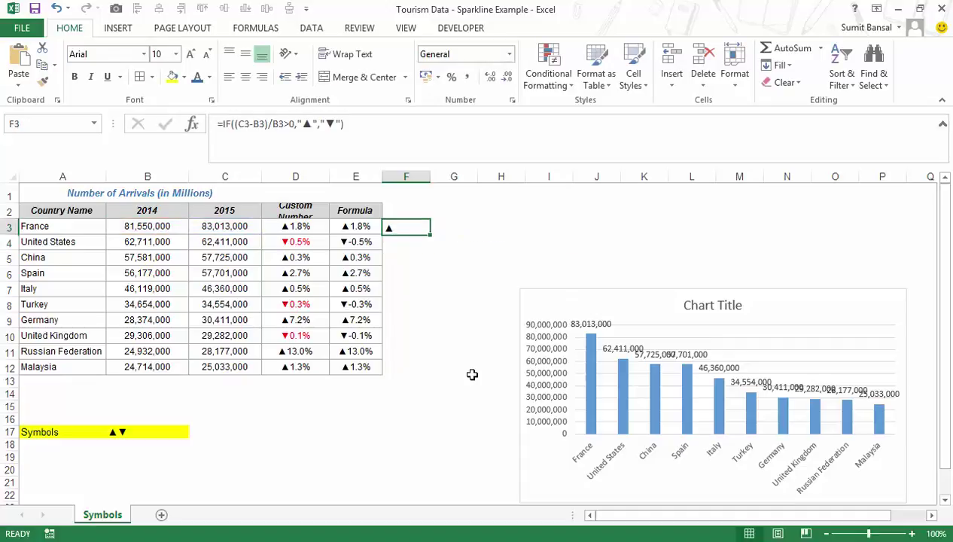
double_click(429, 235)
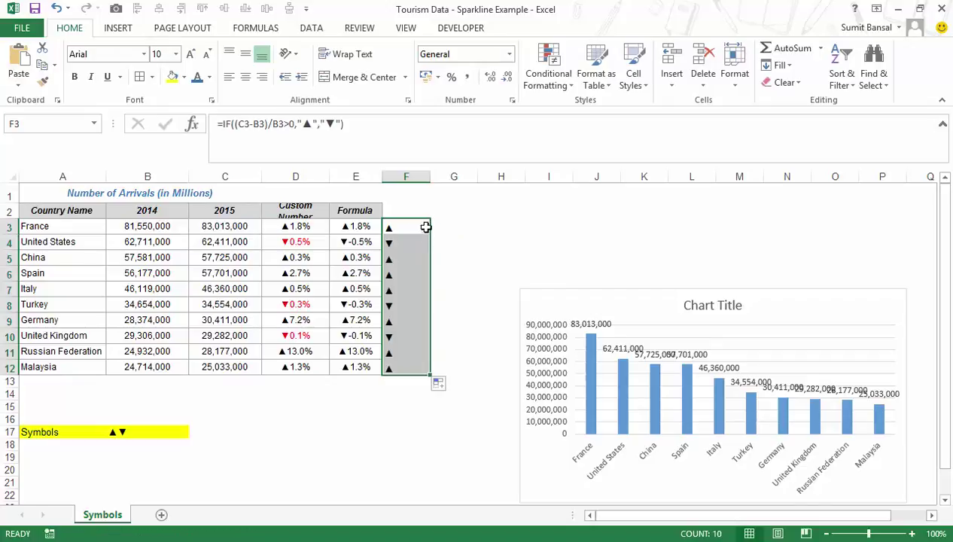
- Append &C3 to the IF formula in F3 and fill it down to F12
left_click(410, 227)
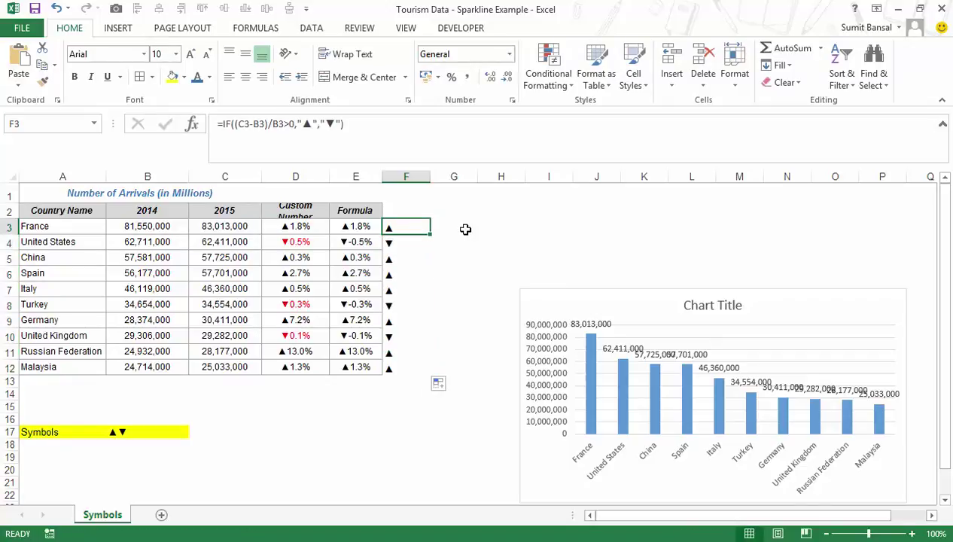
key("F2")
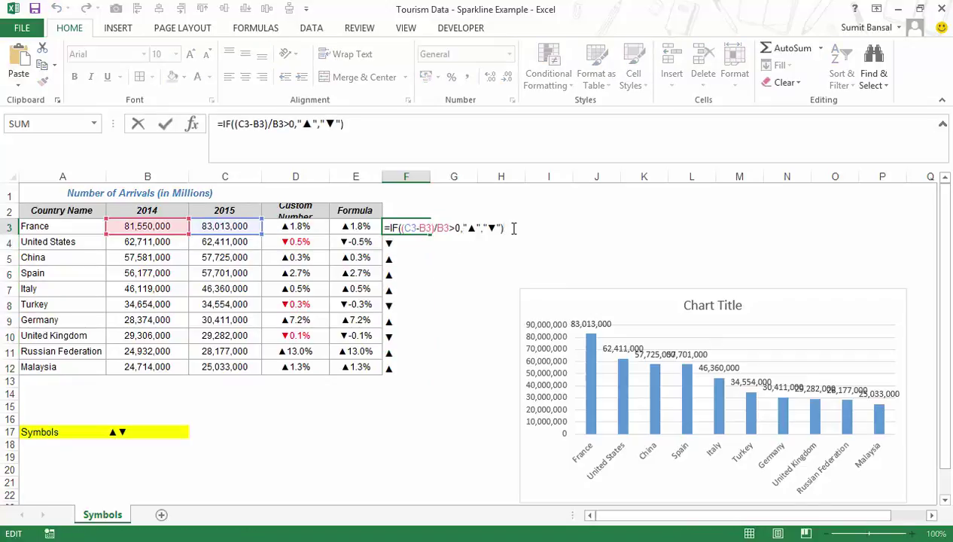
type("&")
left_click(224, 226)
key("Return")
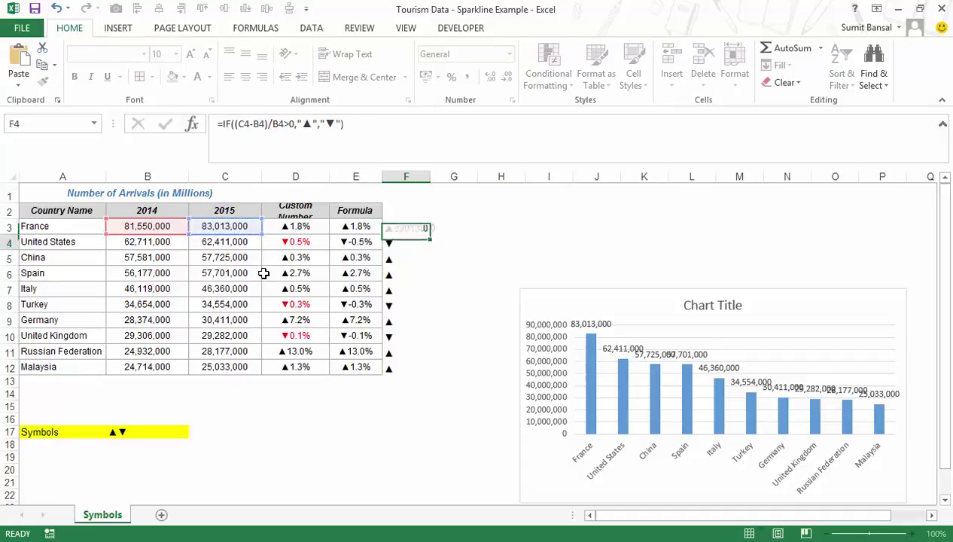
key("Up")
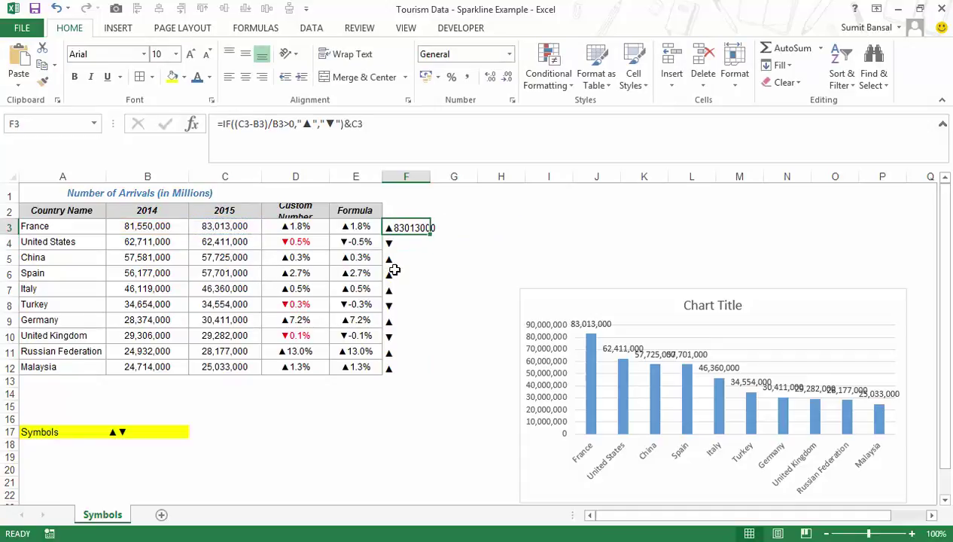
double_click(431, 234)
- Wrap C3 in TEXT with the format "0,," in the F3 formula and fill it down to F12
key("ctrl+1")
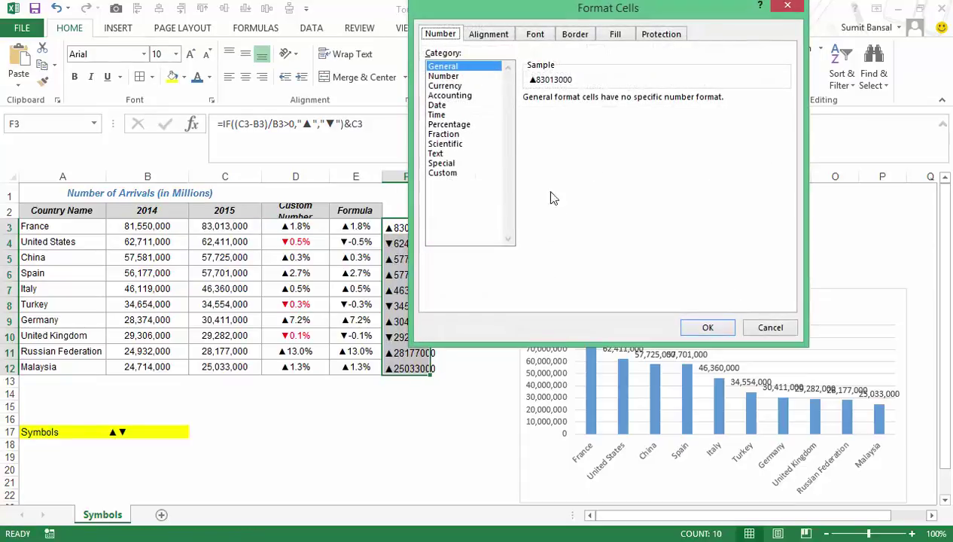
key("Escape")
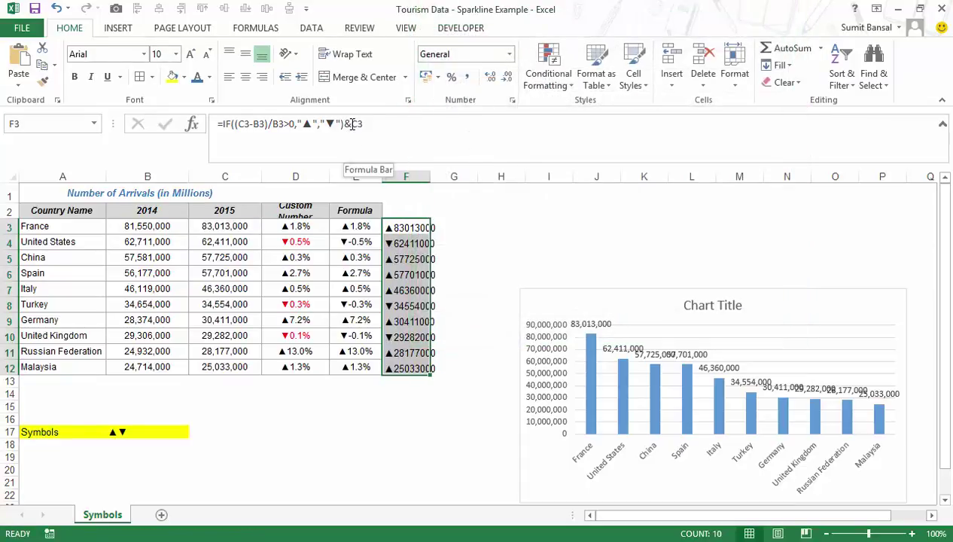
left_click(343, 125)
type("TEXT(C3")
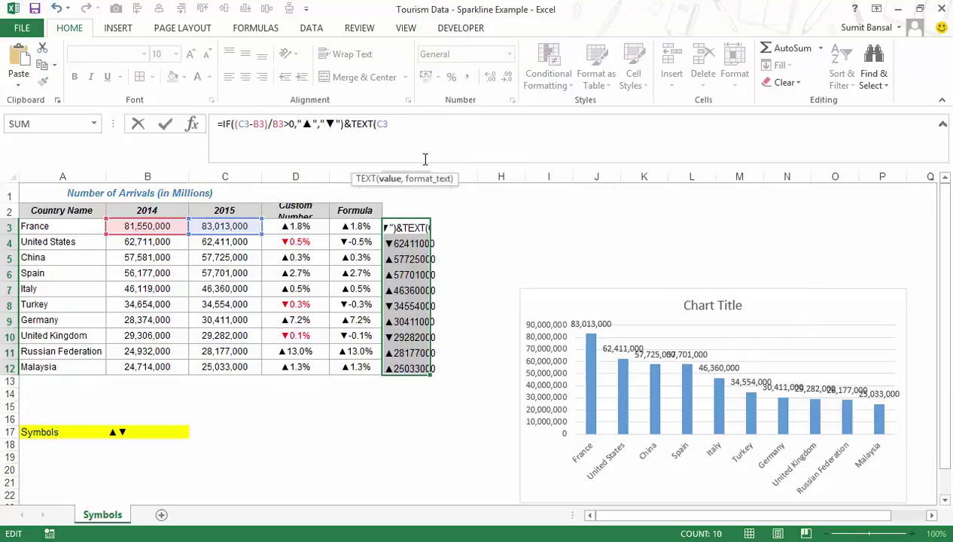
type(",")
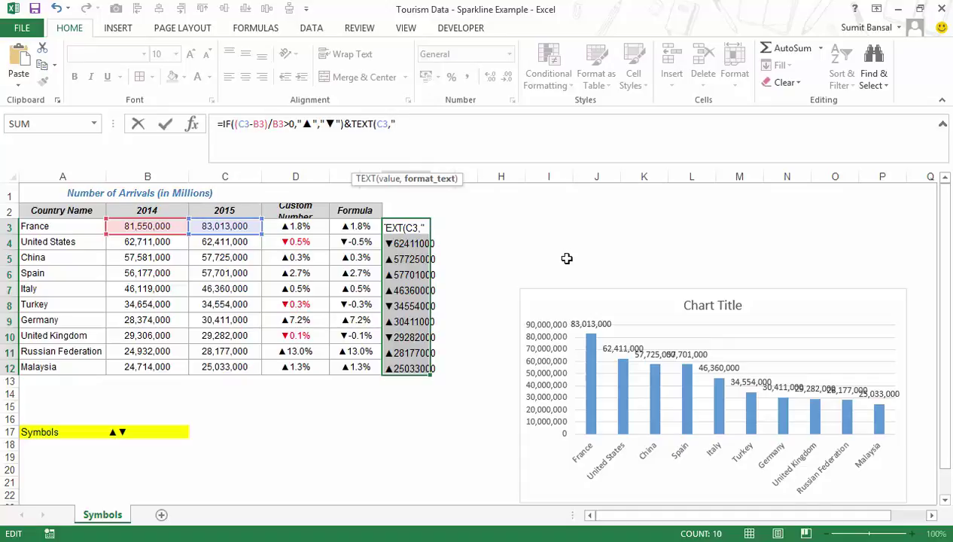
type("\"0,,\")")
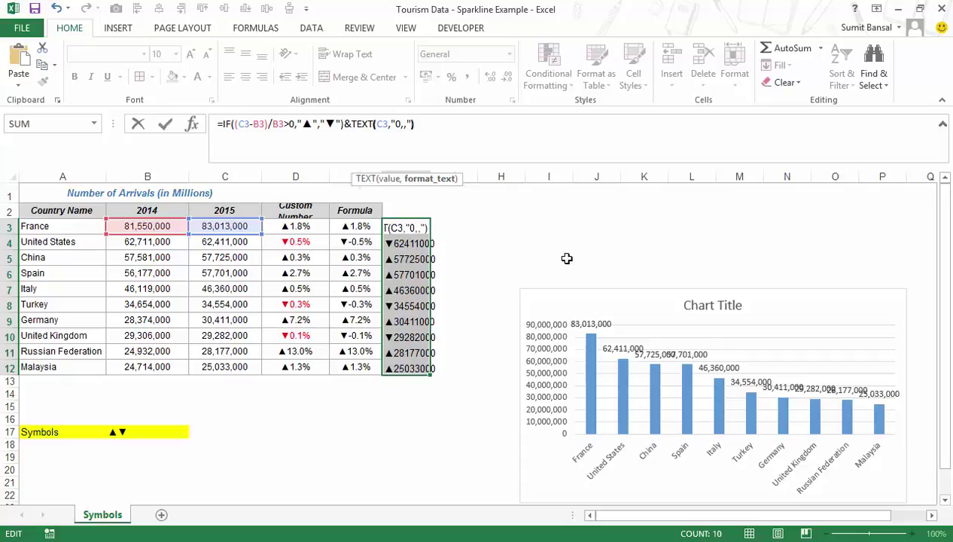
key("Return")
key("Up")
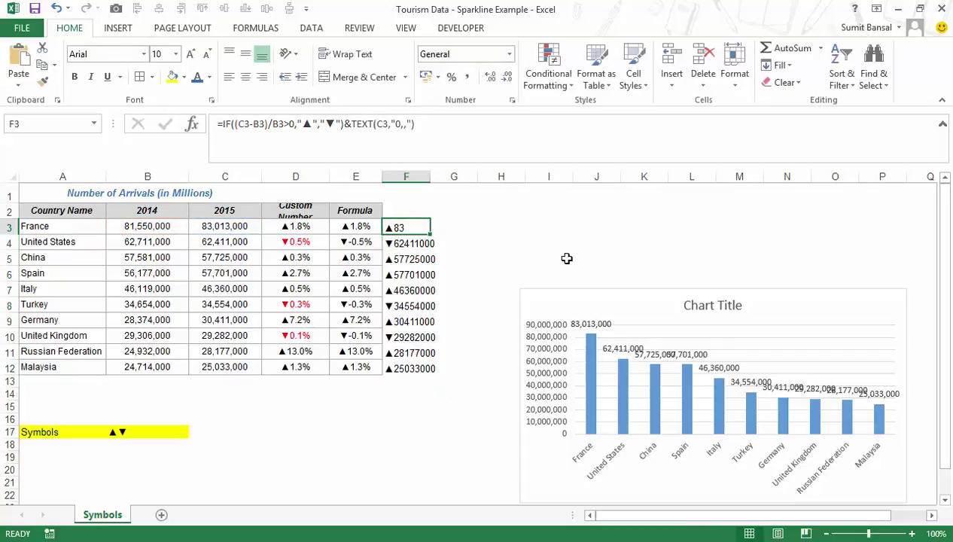
double_click(431, 235)
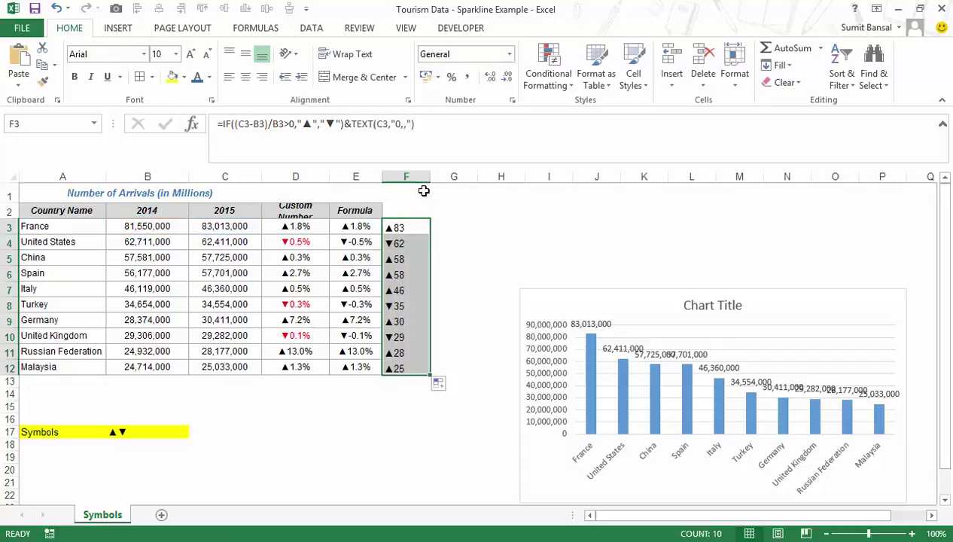
- Change the TEXT format code in F3 to "0.0,," and fill the formula down to F12
left_click(400, 122)
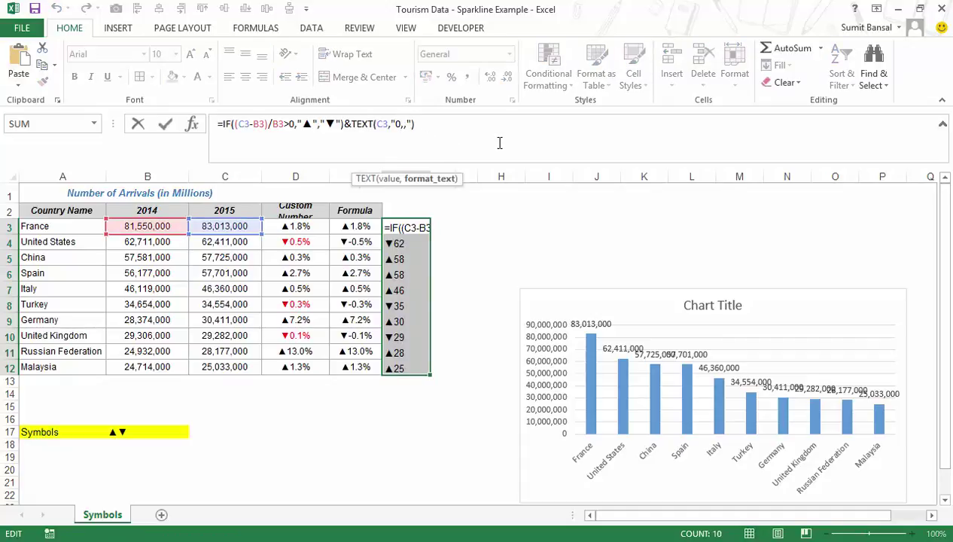
type(".0")
key("Return")
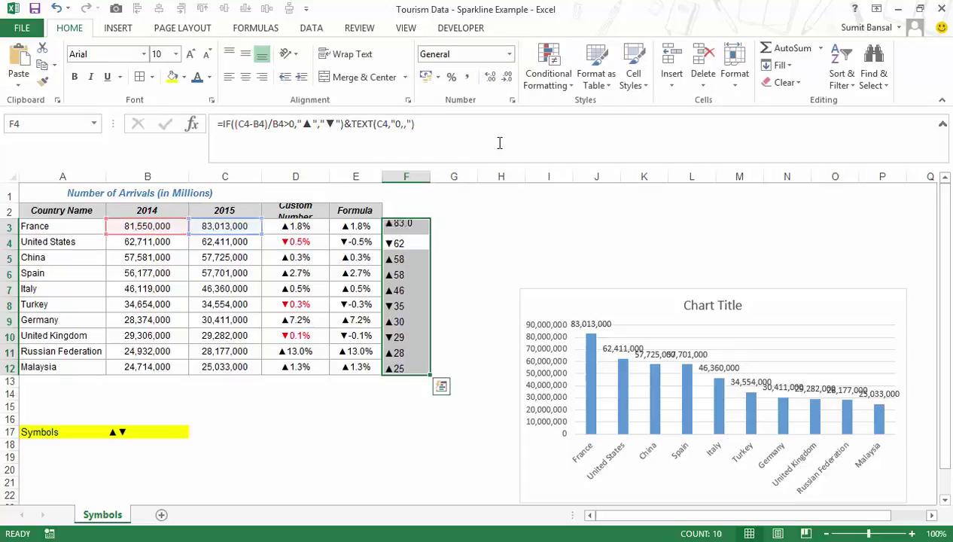
key("Up")
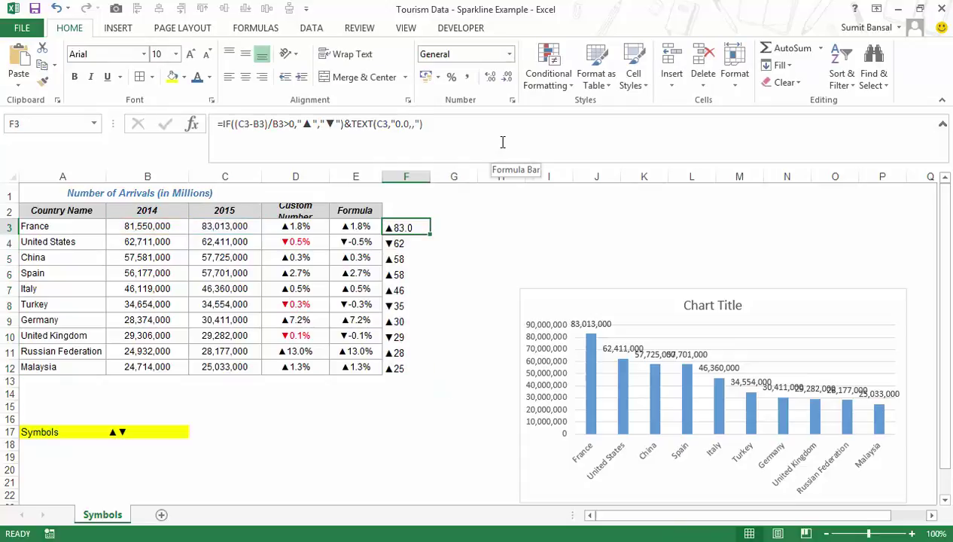
double_click(430, 234)
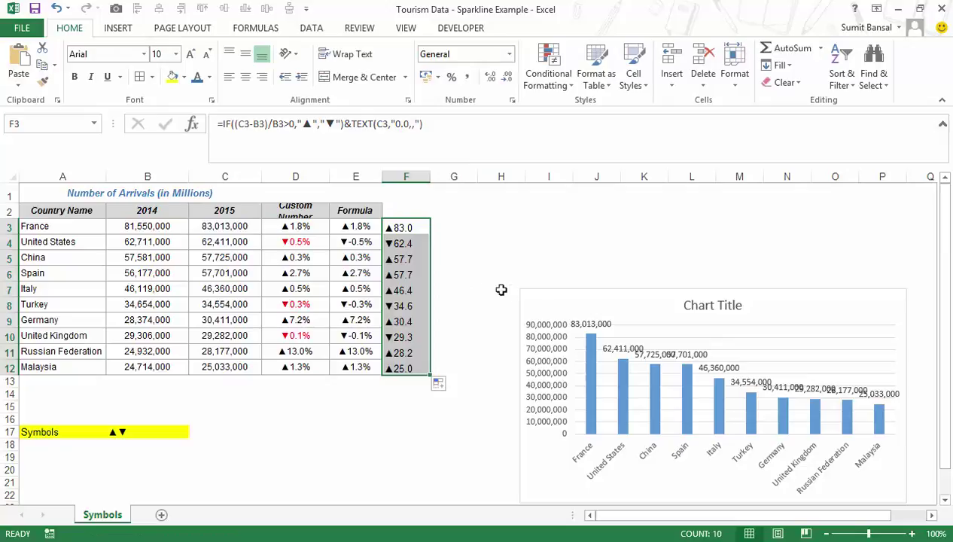
- Move the chart nearer the table and add the values from cells F3:F12 to its data labels
left_click_drag(541, 293, 503, 226)
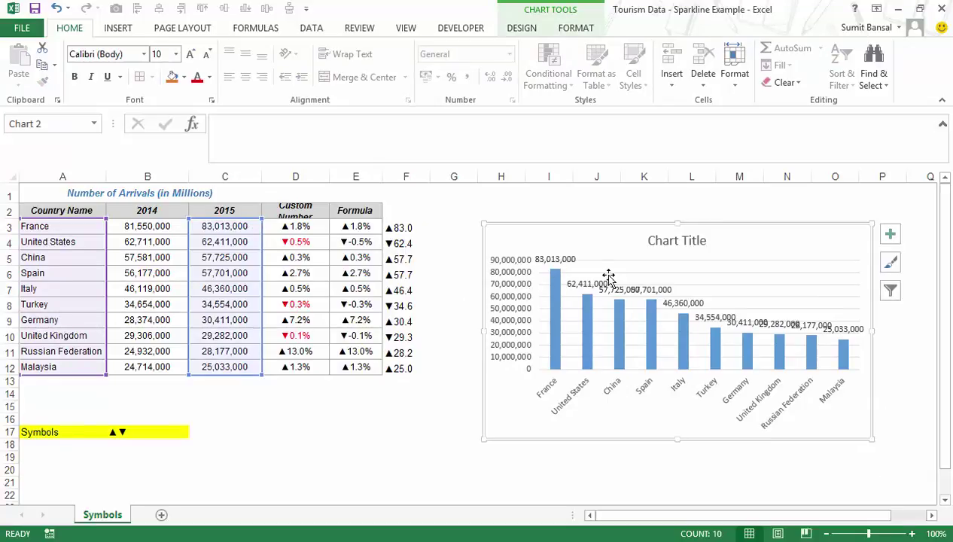
left_click(569, 261)
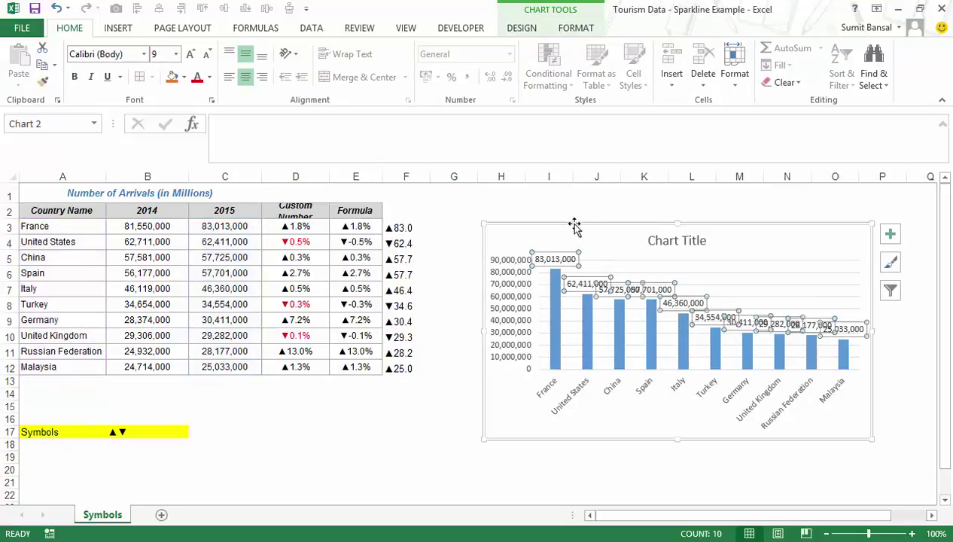
left_click_drag(574, 226, 466, 281)
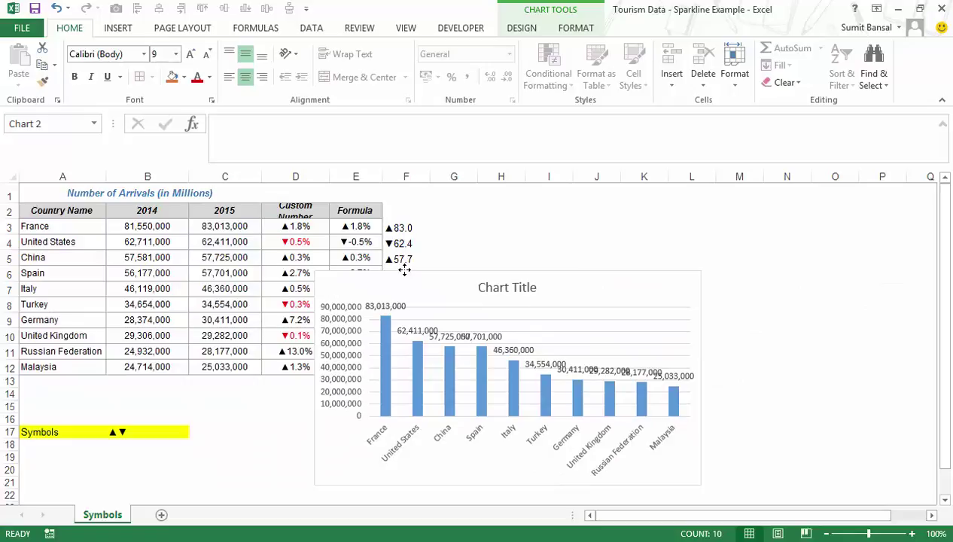
double_click(386, 305)
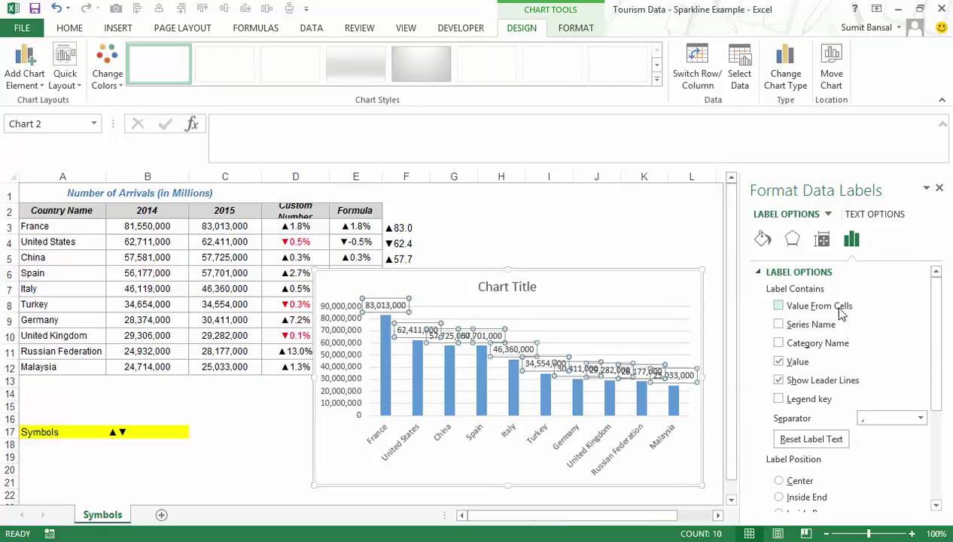
left_click(779, 309)
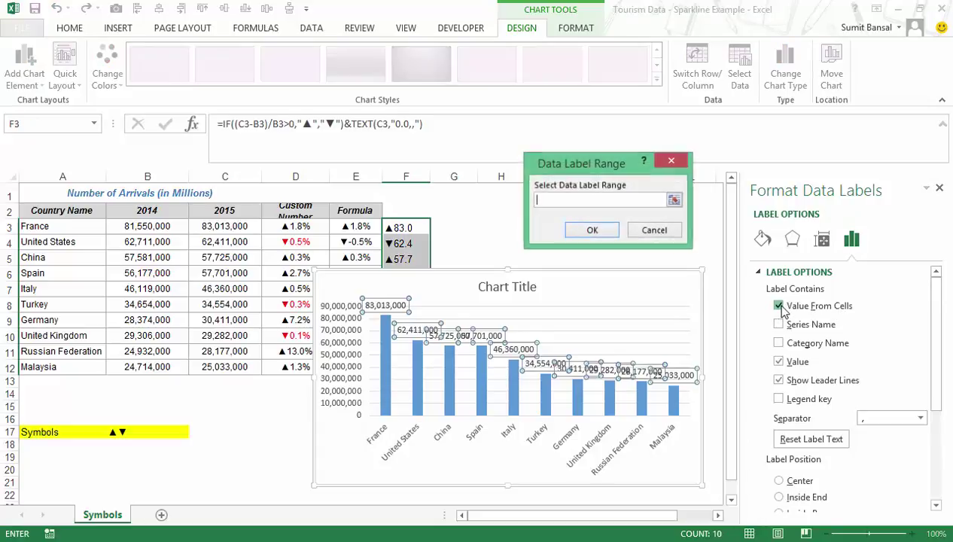
left_click_drag(618, 168, 614, 119)
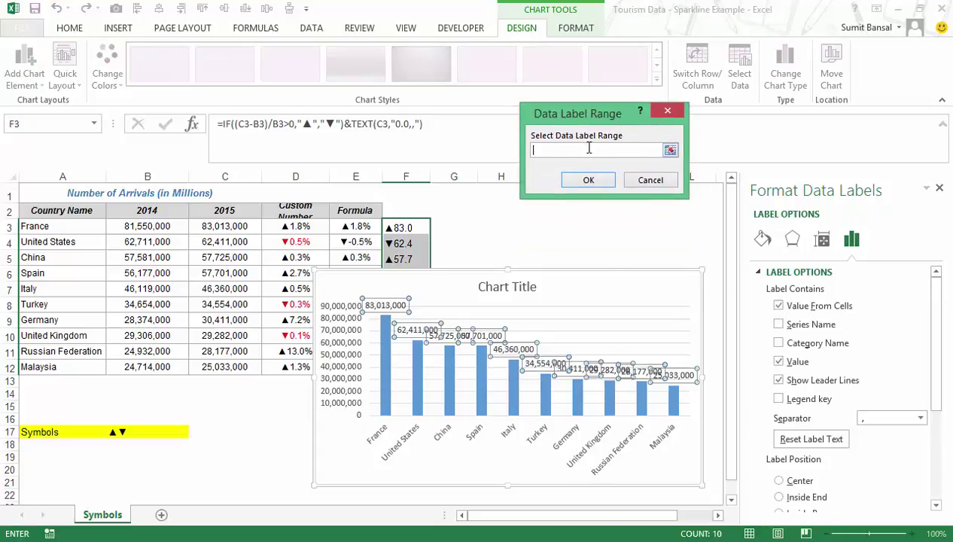
left_click_drag(411, 227, 410, 367)
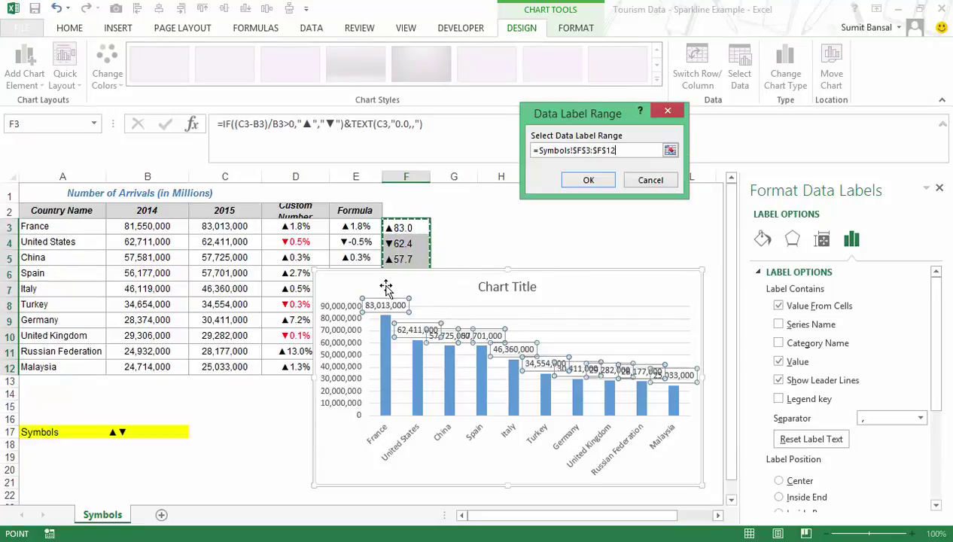
left_click(588, 181)
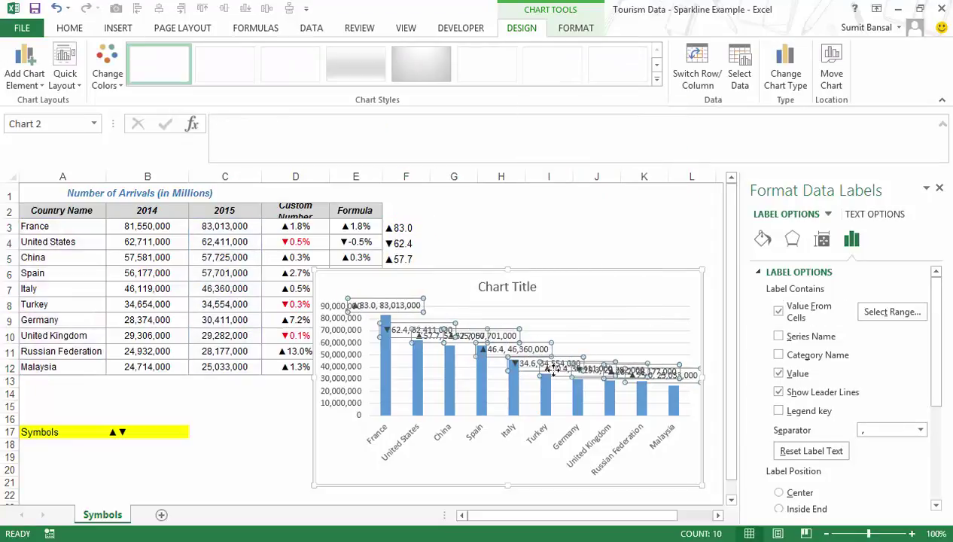
- Remove the Value item from the chart's data labels and place the chart beside the table, clear of column F
left_click_drag(667, 273, 624, 201)
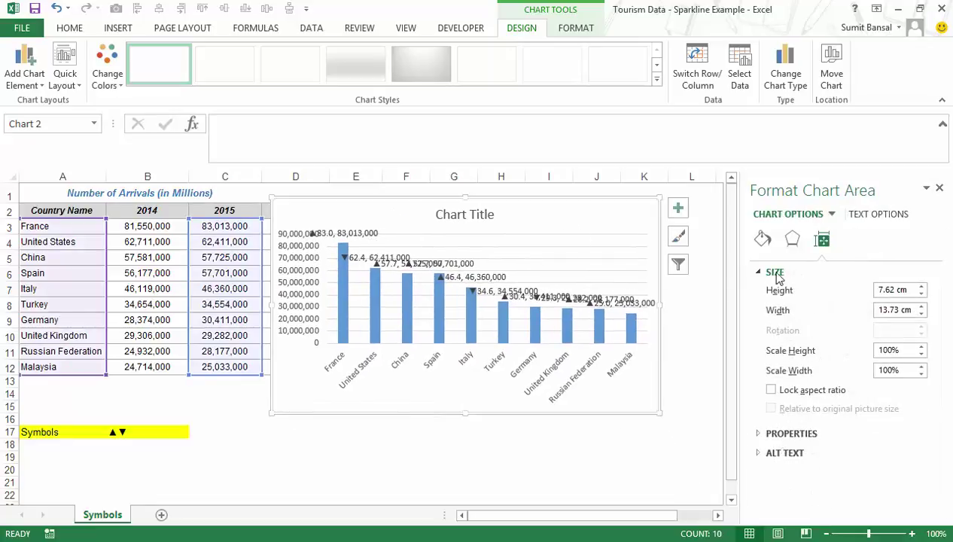
left_click(468, 271)
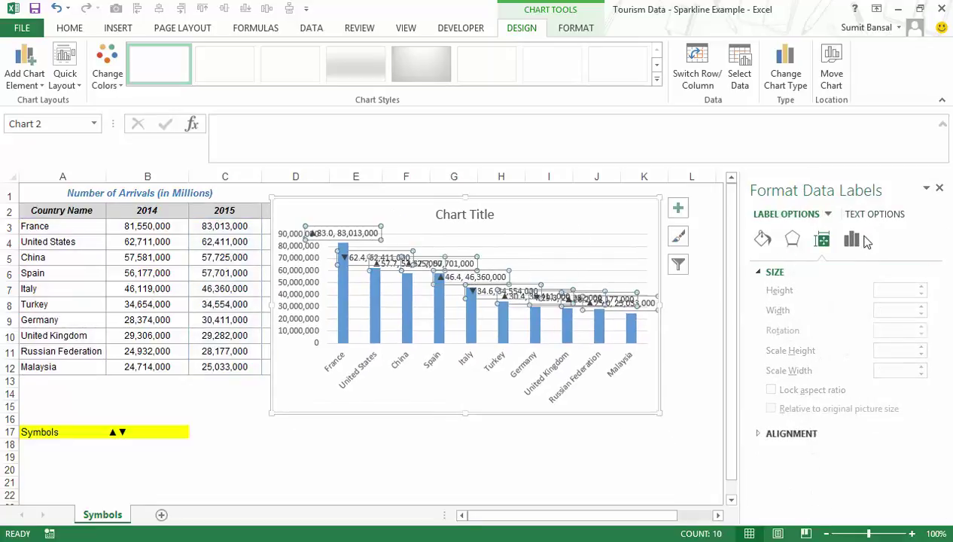
left_click(851, 239)
left_click(759, 271)
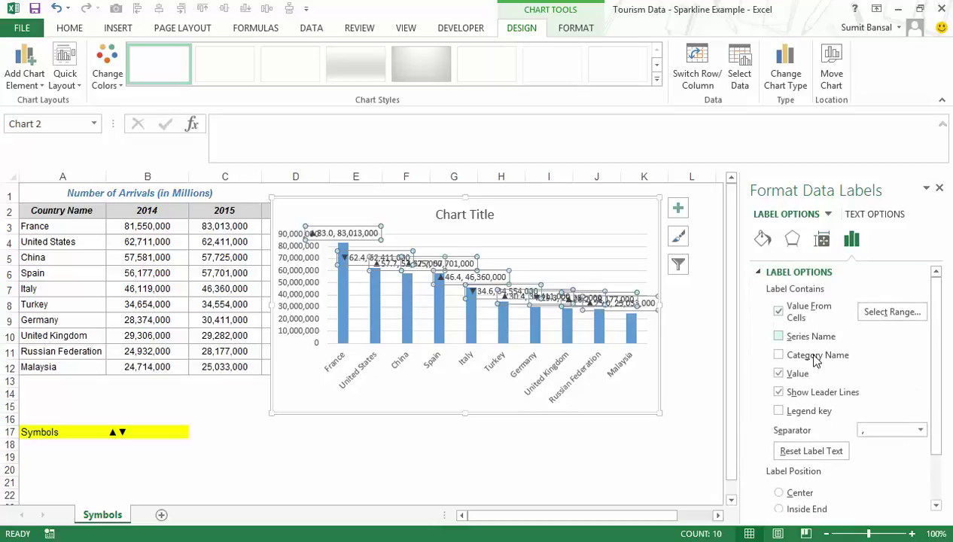
left_click(778, 374)
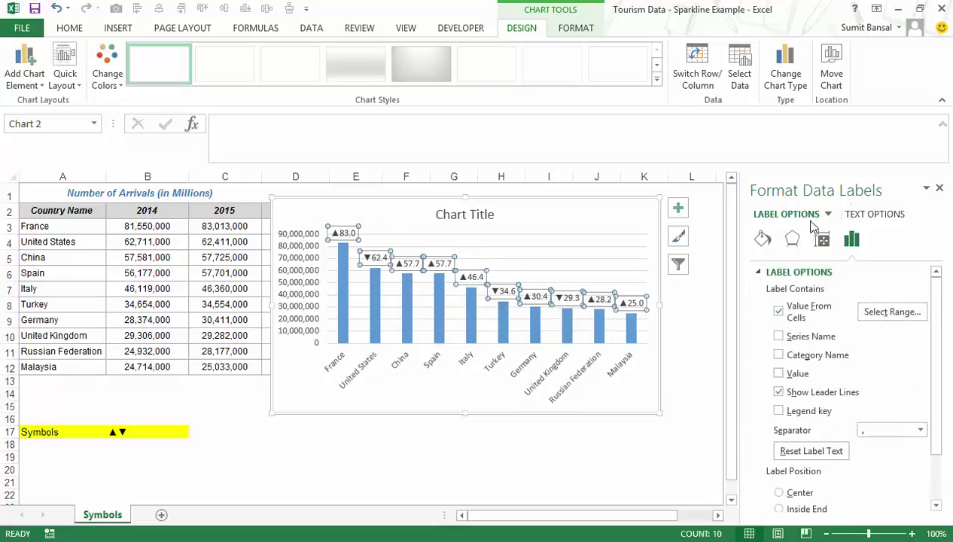
left_click(939, 188)
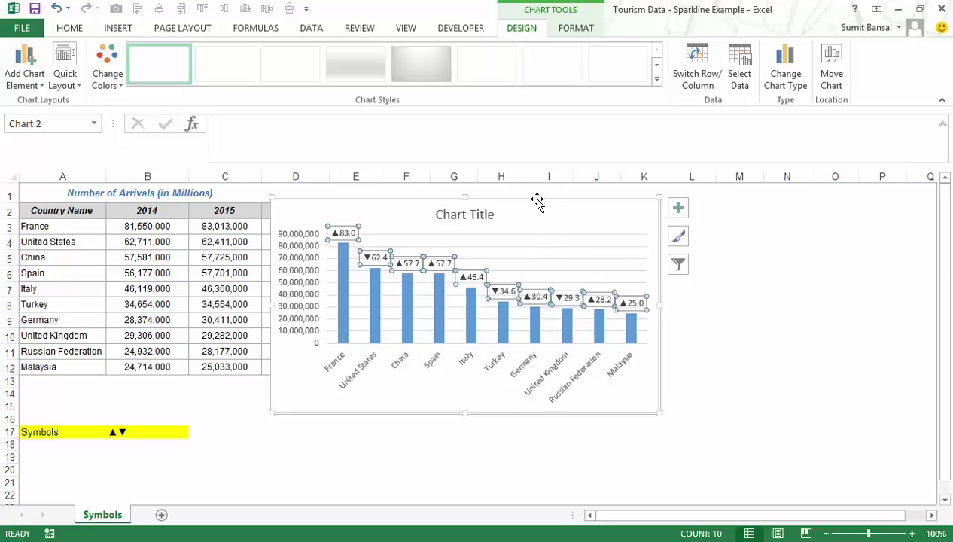
left_click_drag(537, 201, 709, 202)
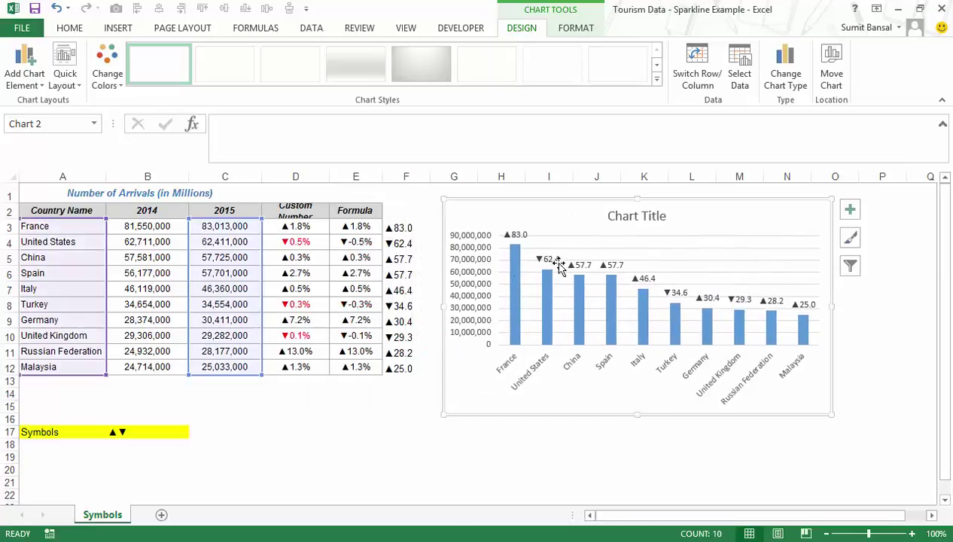
- Apply the custom number format code 0.0,, to the chart's vertical axis
double_click(478, 275)
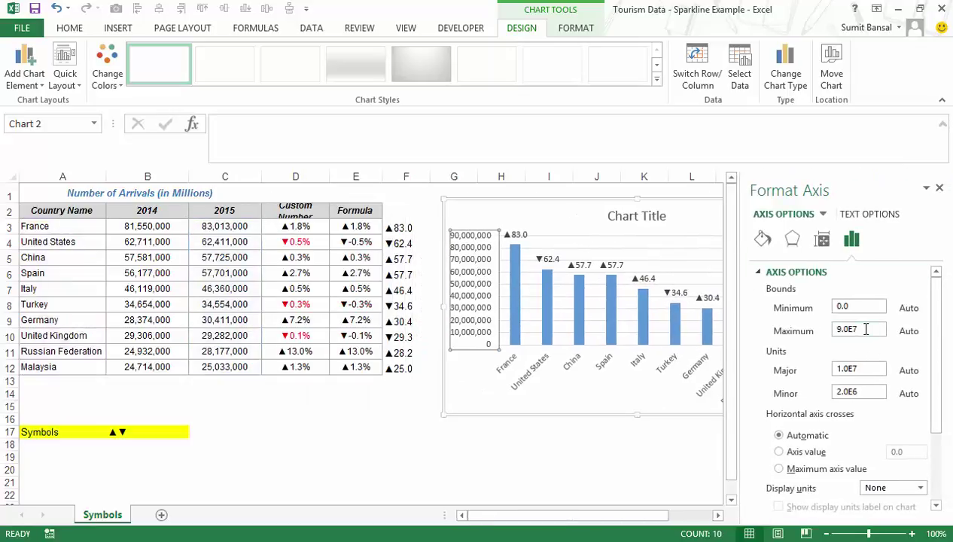
left_click_drag(933, 280, 933, 348)
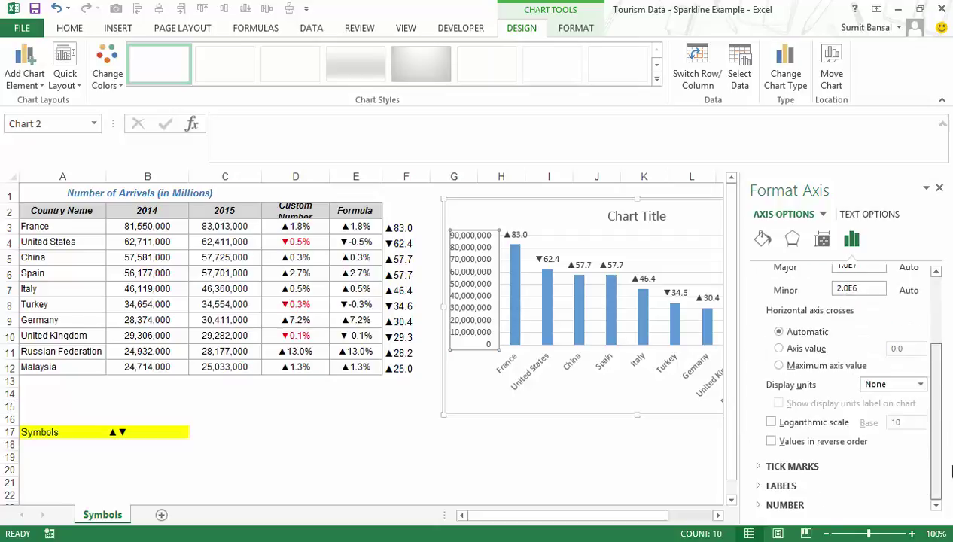
left_click(760, 505)
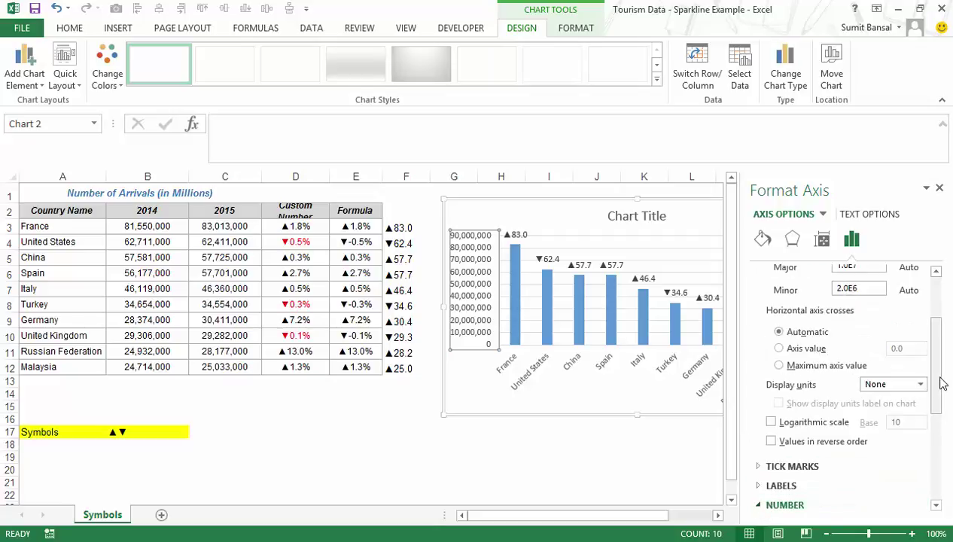
left_click_drag(936, 382, 936, 485)
left_click_drag(812, 477, 764, 481)
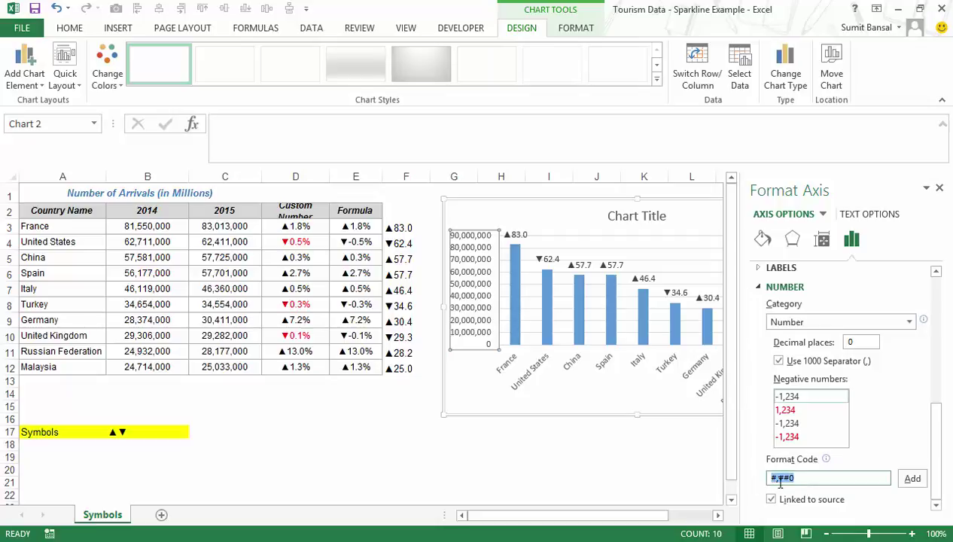
type("0.0,,")
left_click(912, 479)
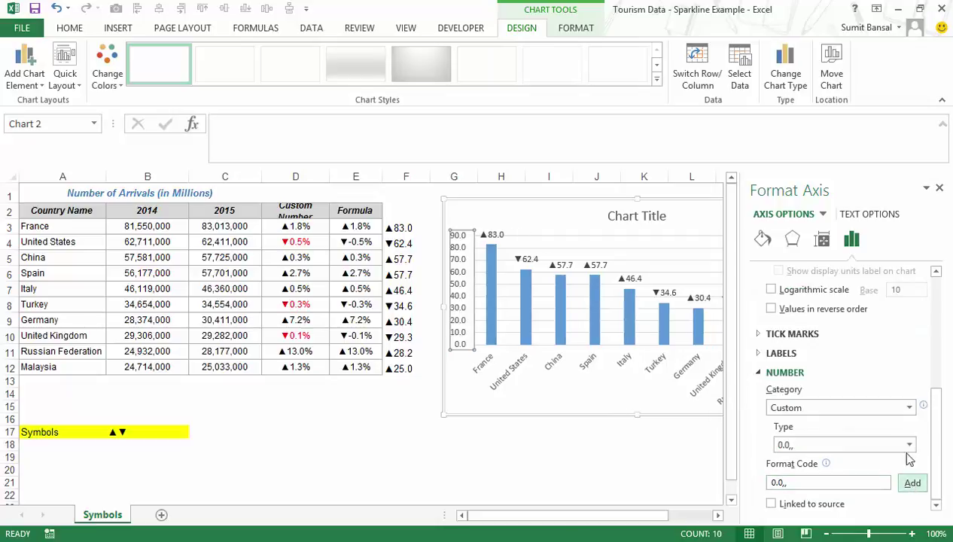
left_click(939, 189)
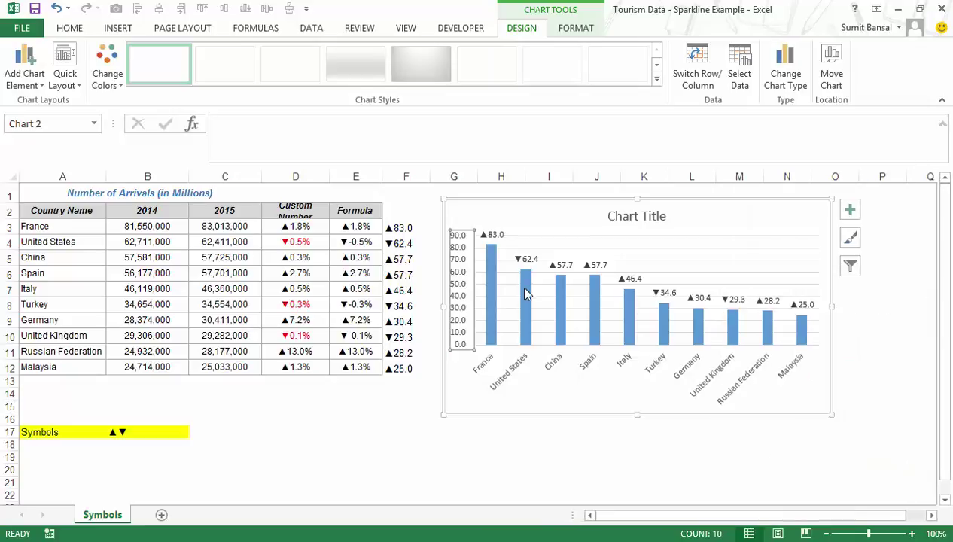
left_click(602, 480)
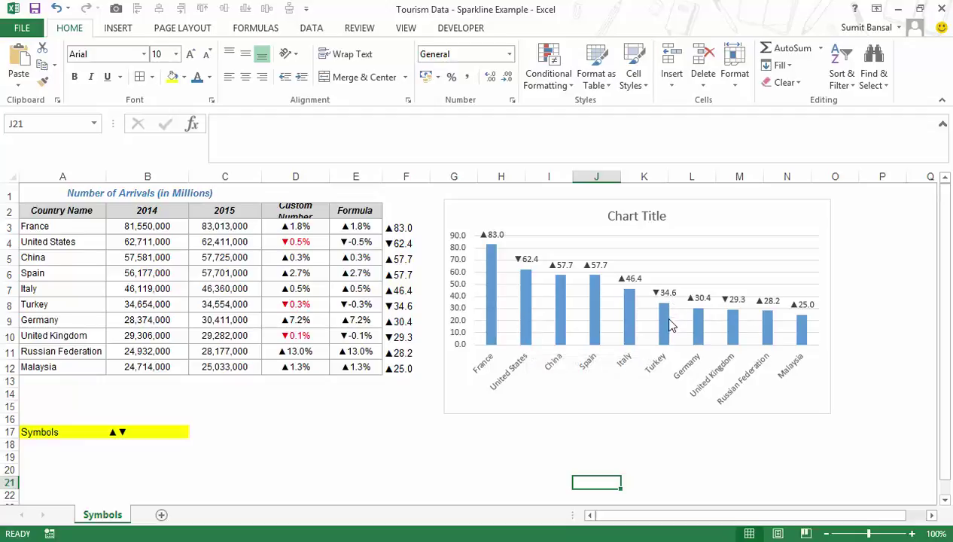
- Delete the chart's data labels and select cell F3
mouse_move(666, 322)
left_click(499, 208)
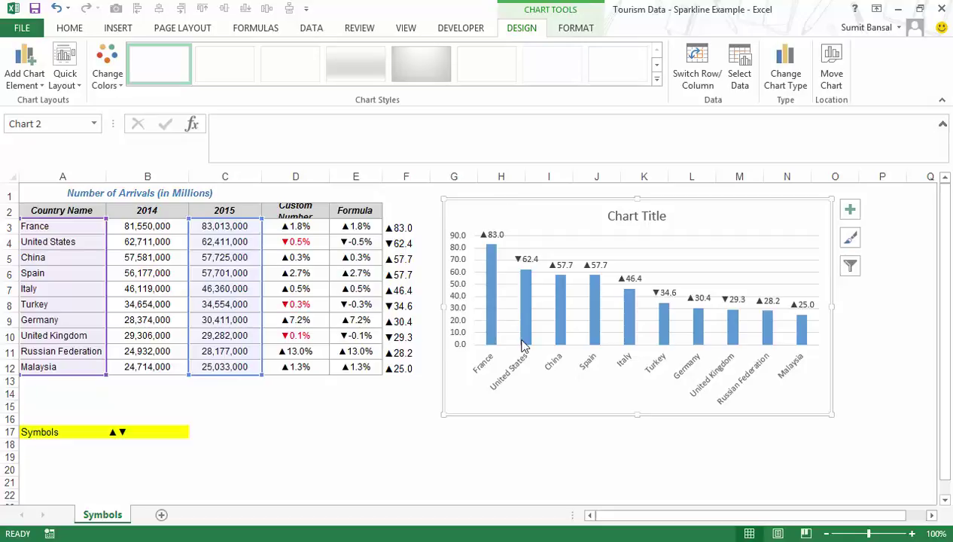
left_click(509, 238)
key("Delete")
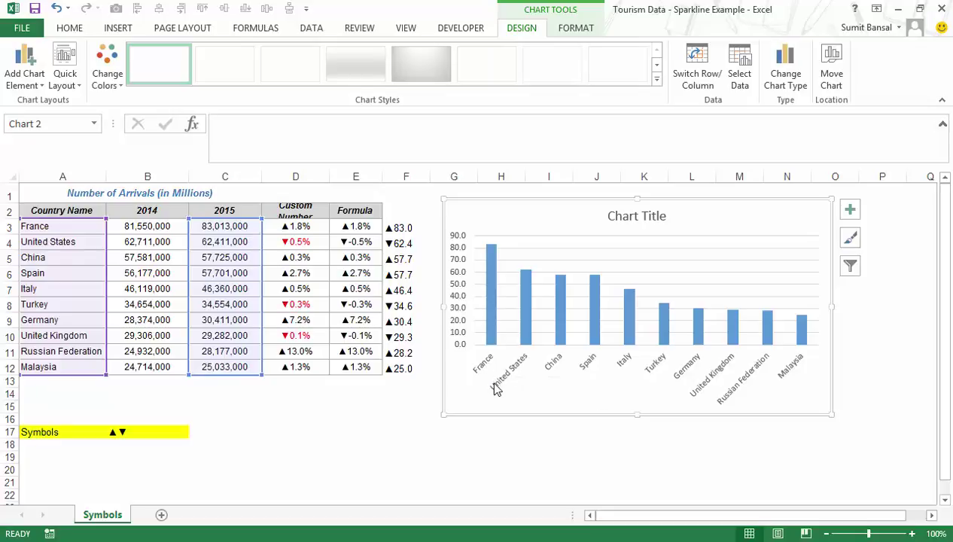
left_click(399, 231)
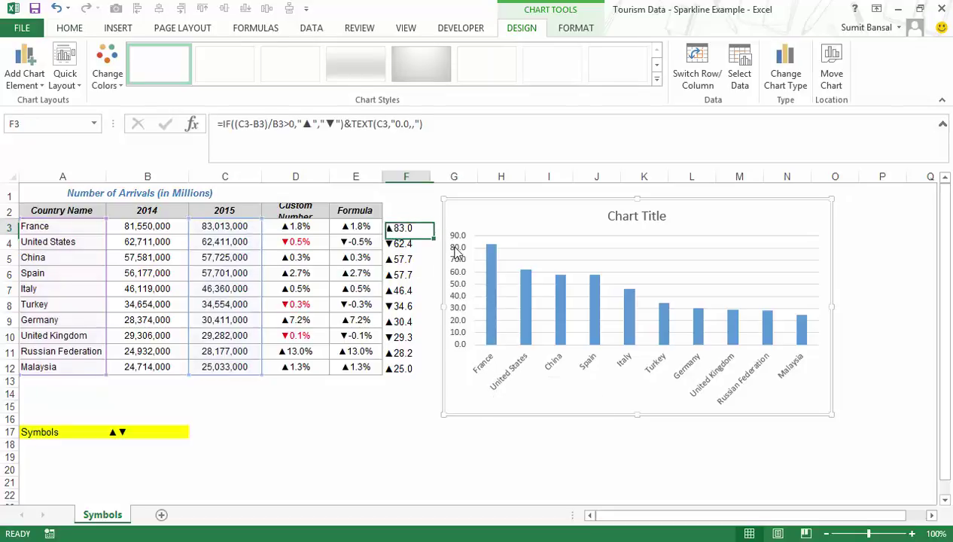
- Copy the IF((C3-B3)/B3>0,"▲","▼") part of the formula in F3, and move the chart farther from the table
left_click_drag(344, 124, 216, 124)
key("Escape")
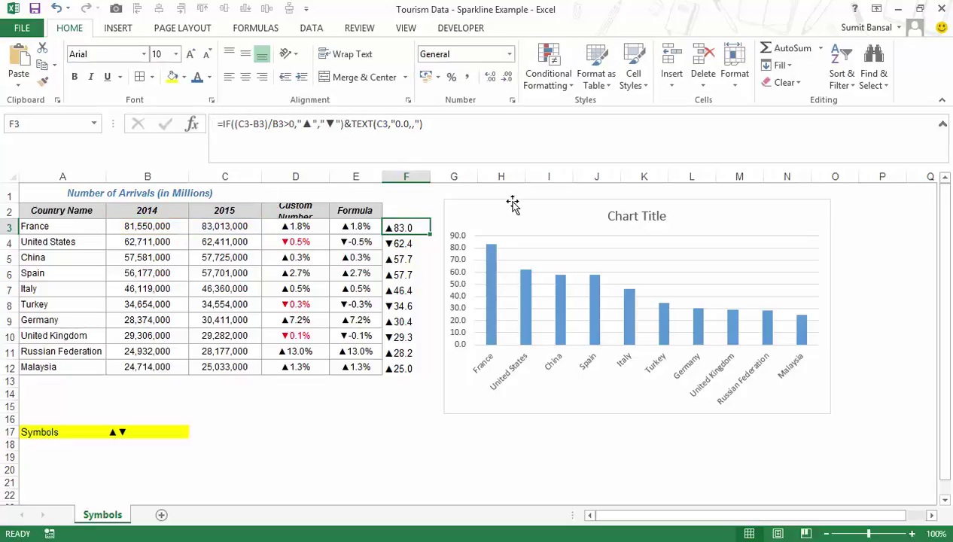
left_click_drag(513, 204, 615, 215)
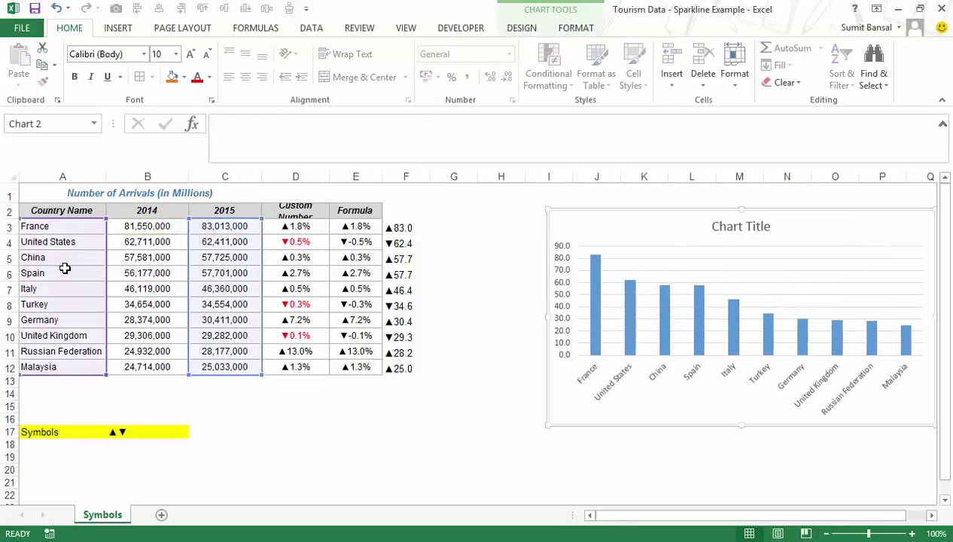
- Insert a blank column before the Country Name column
left_click(47, 212)
left_click(45, 174)
right_click(45, 175)
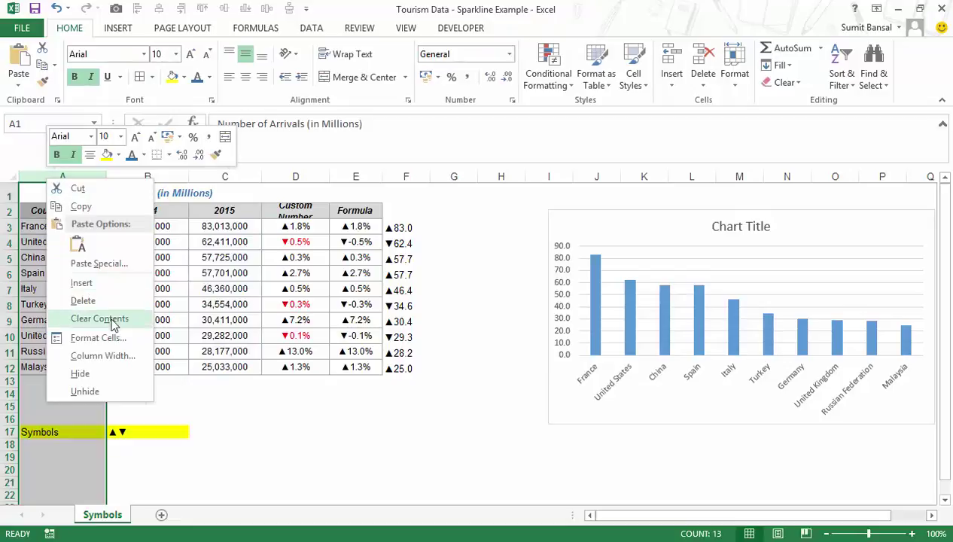
key("Escape")
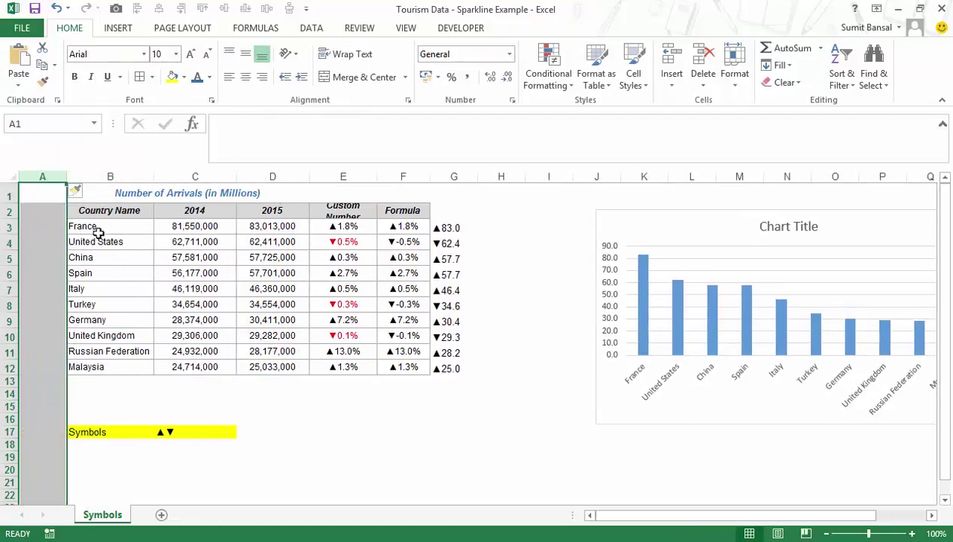
- Enter the copied symbol formula =IF((C3-B3)/B3>0,"▲","▼") in cell A3
left_click(58, 234)
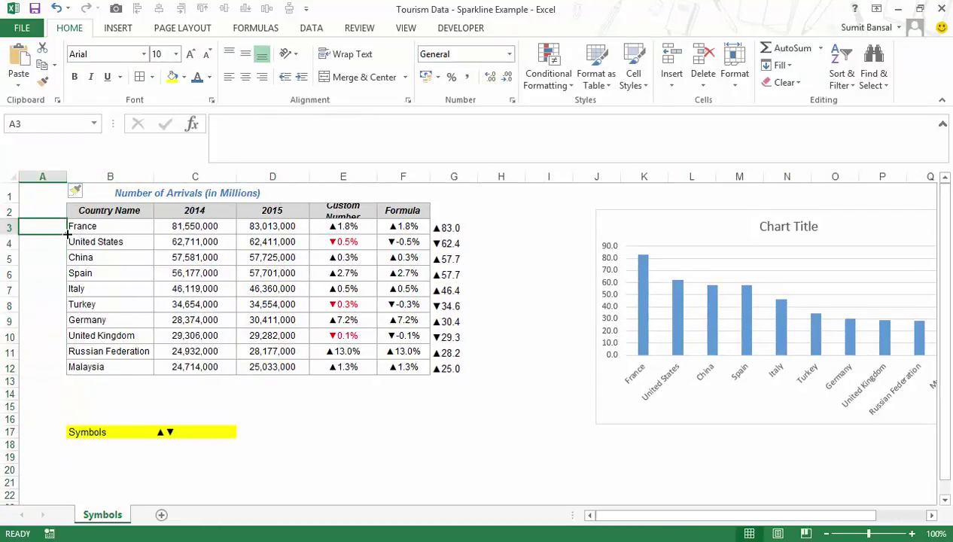
type("=IF((C3-B3)/B3>0,\"▲\",\"▼\")")
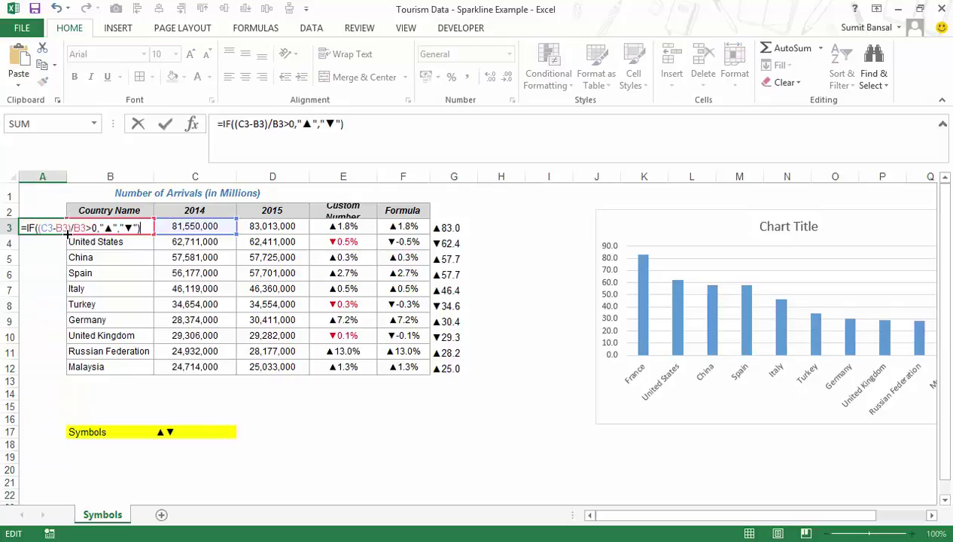
key("Return")
- Repoint the formula in A3 to =IF((D3-C3)/C3>0,"▲","▼") and fill it down through A12
key("Up")
key("F2")
left_click_drag(176, 235, 235, 226)
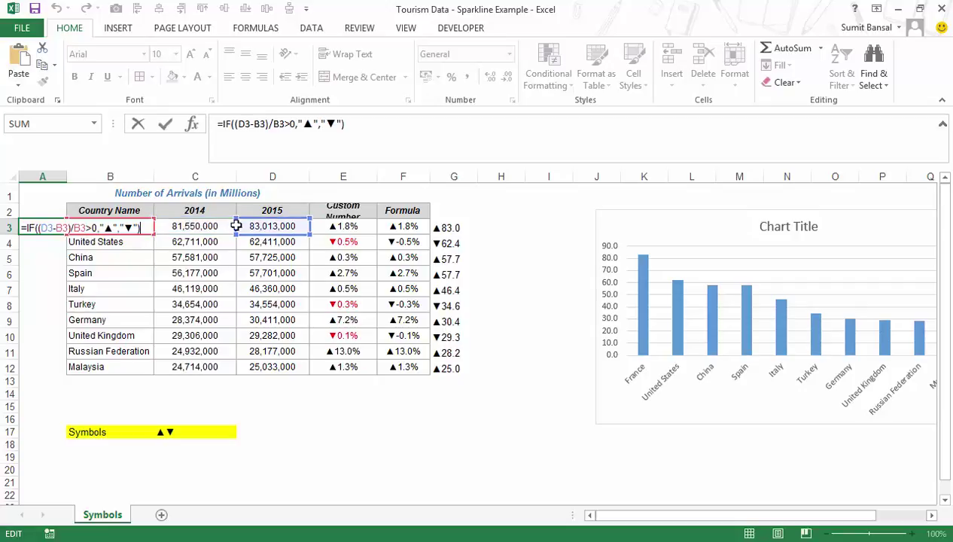
left_click_drag(149, 235, 202, 231)
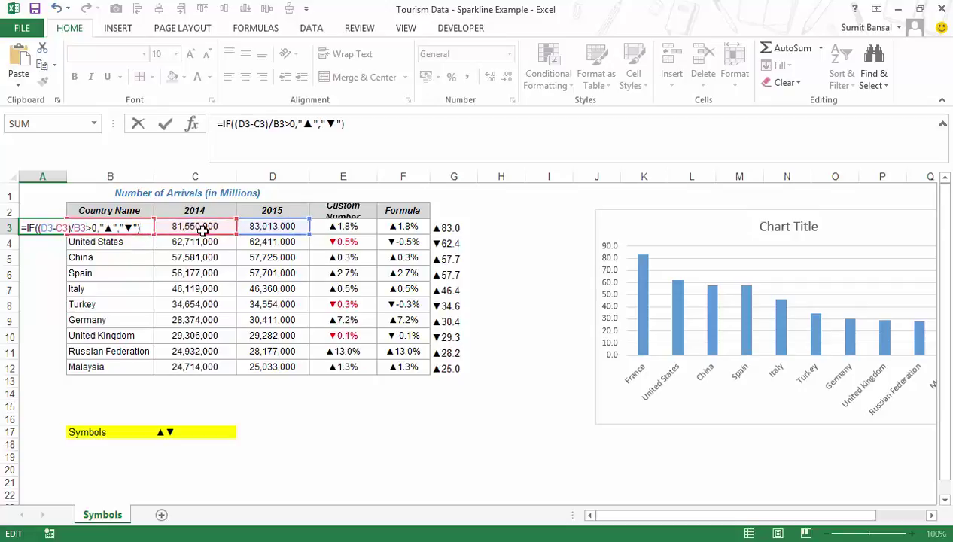
key("Return")
key("Up")
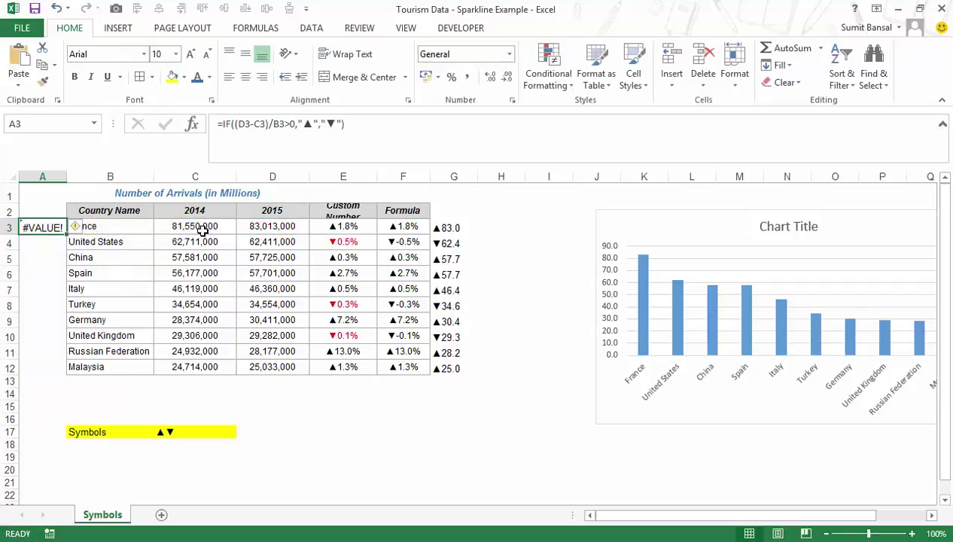
key("F2")
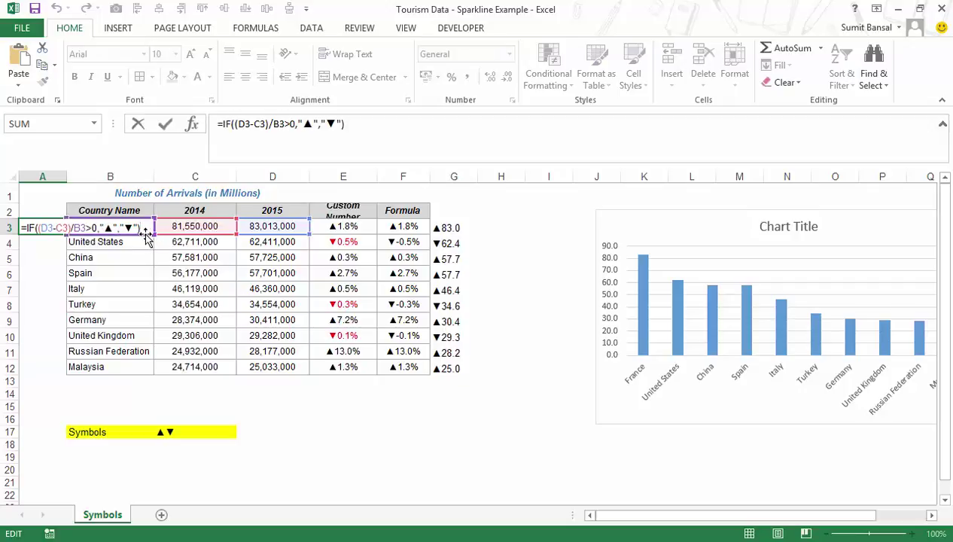
left_click_drag(162, 239, 206, 235)
key("Return")
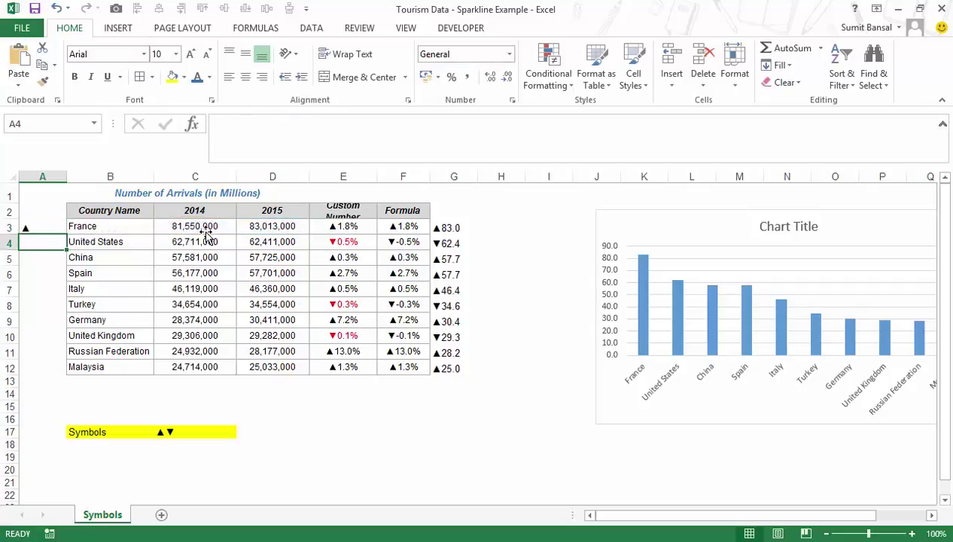
key("Up")
double_click(66, 234)
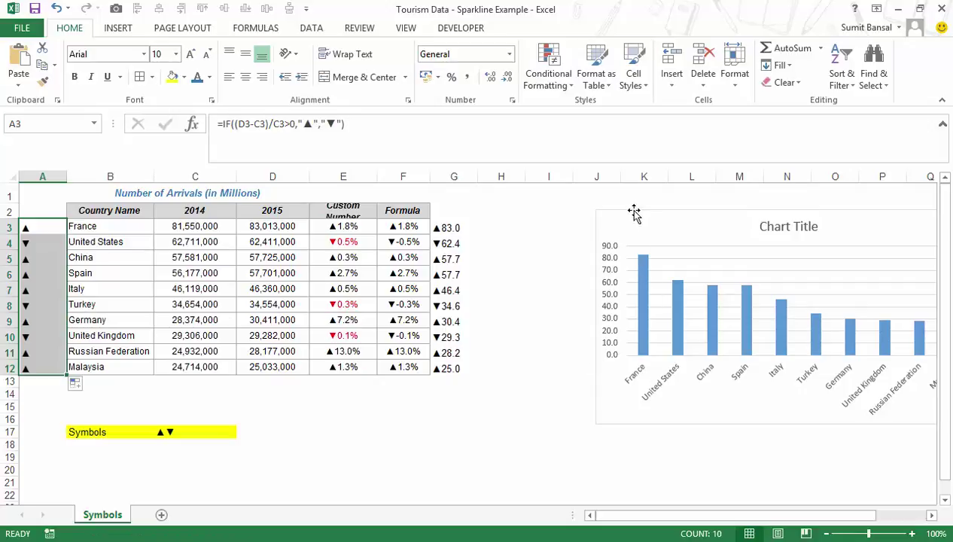
- Move the chart nearer the table and set its horizontal axis label range to =Symbols!$A$3:$B$12
left_click_drag(634, 213, 564, 202)
left_click(612, 359)
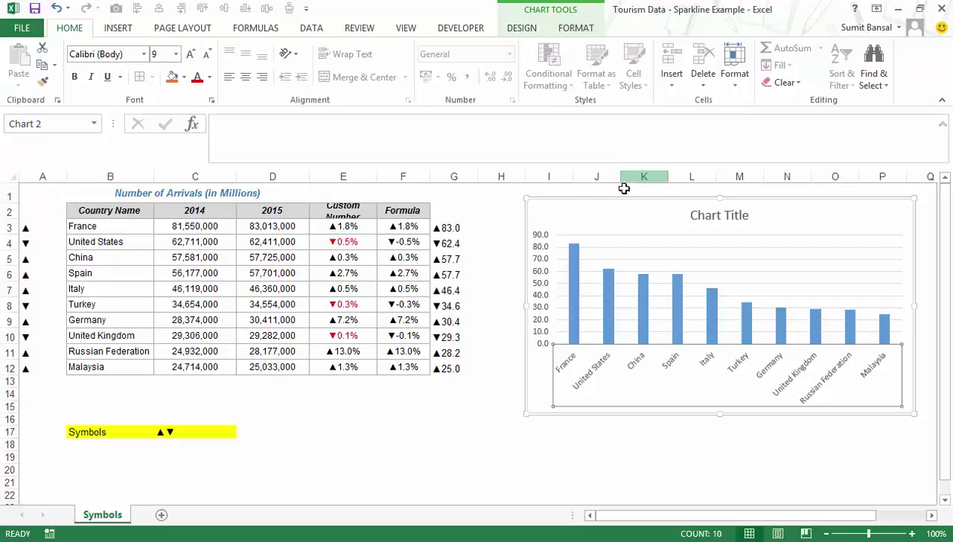
left_click(530, 28)
left_click(738, 76)
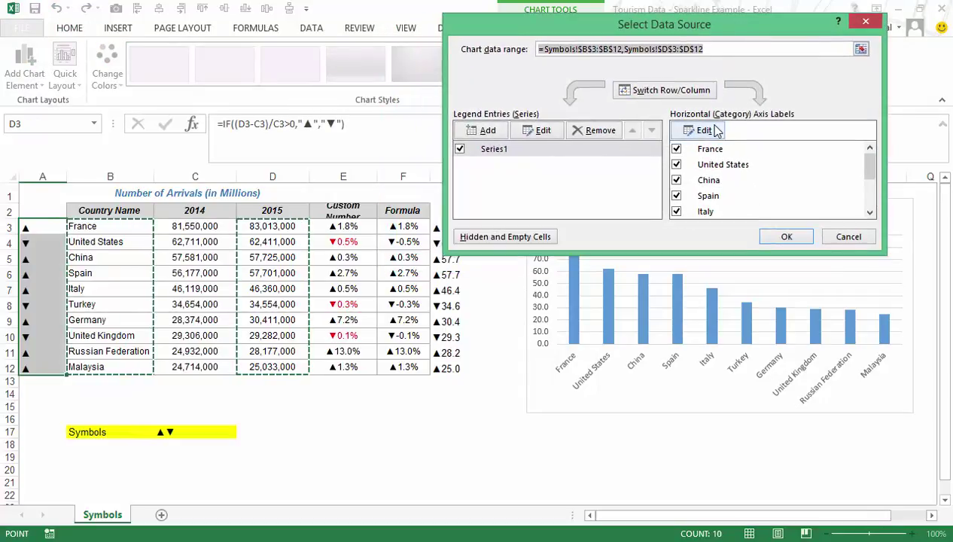
left_click(703, 130)
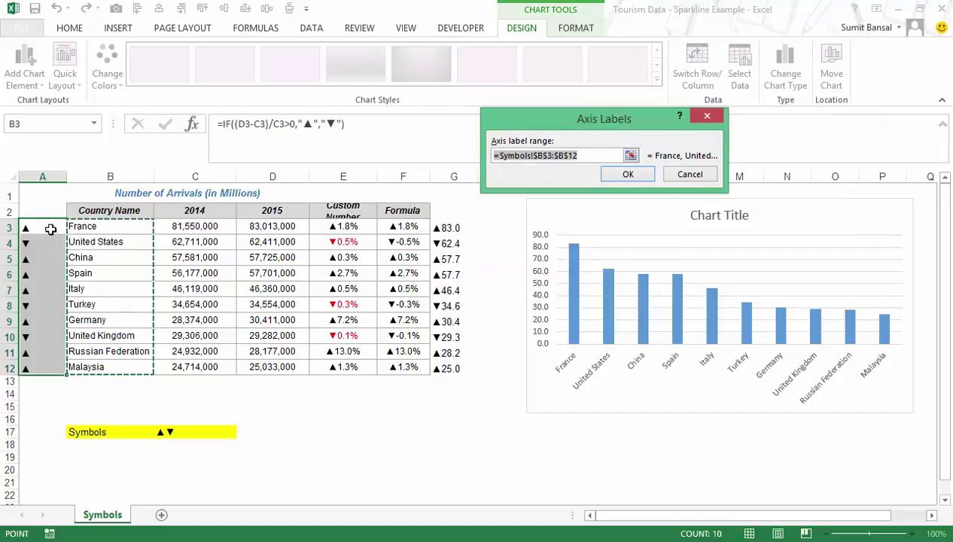
left_click_drag(51, 228, 113, 367)
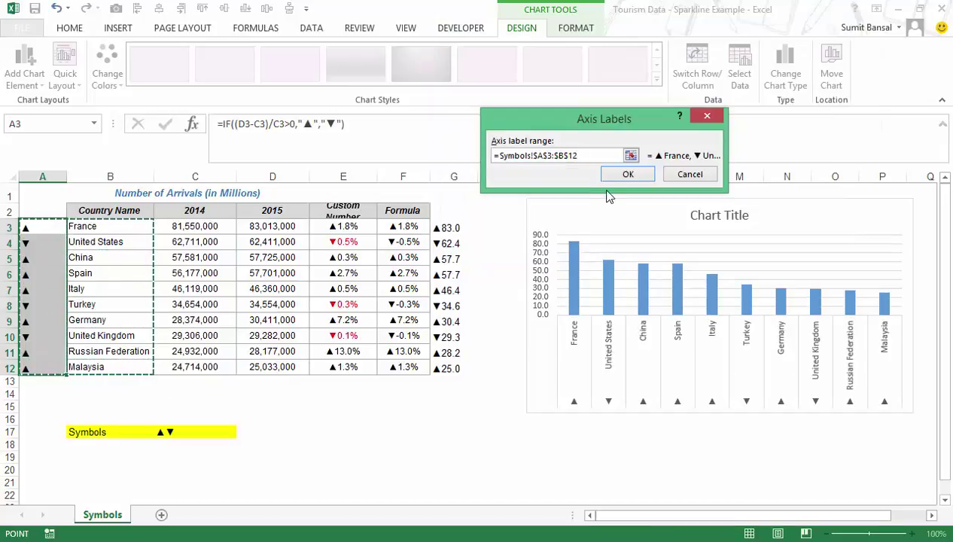
left_click(625, 175)
left_click(771, 237)
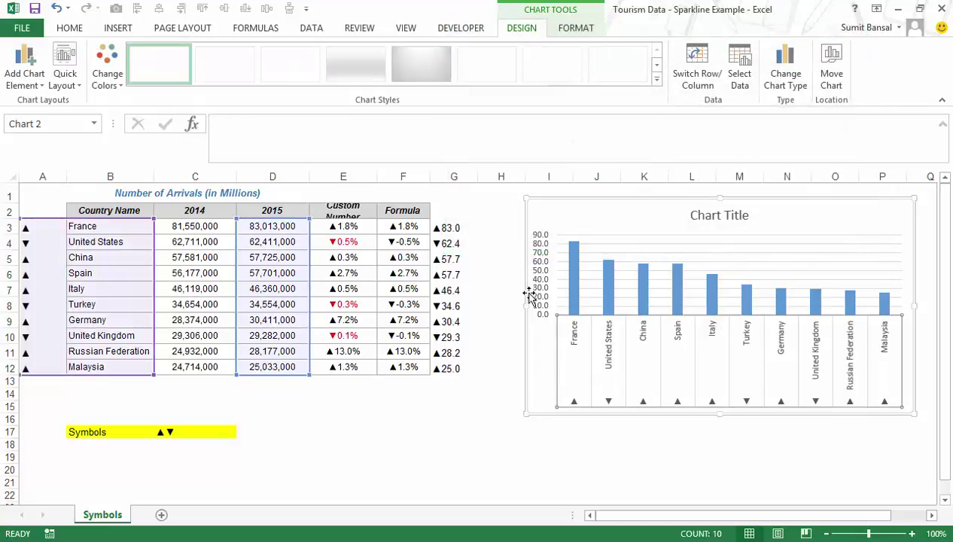
- Widen the chart toward the table until the country names on the horizontal axis run horizontally
left_click_drag(524, 307, 495, 307)
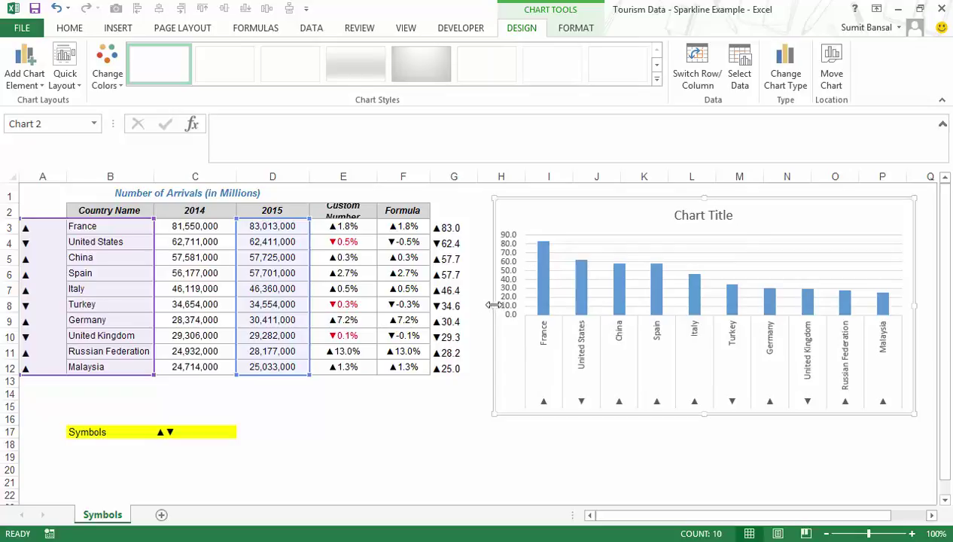
left_click_drag(484, 308, 436, 306)
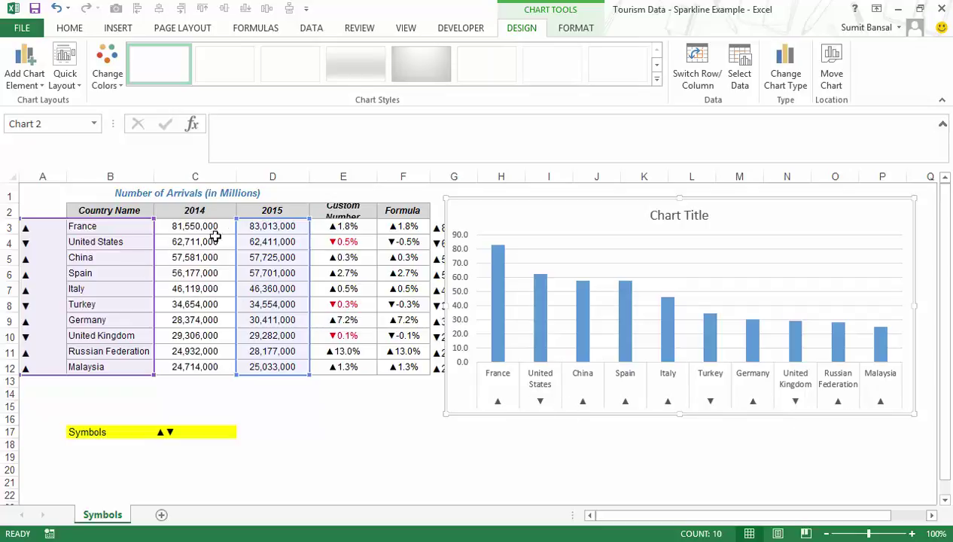
- Change France's 2015 arrivals in D3 to 73013000
left_click(247, 228)
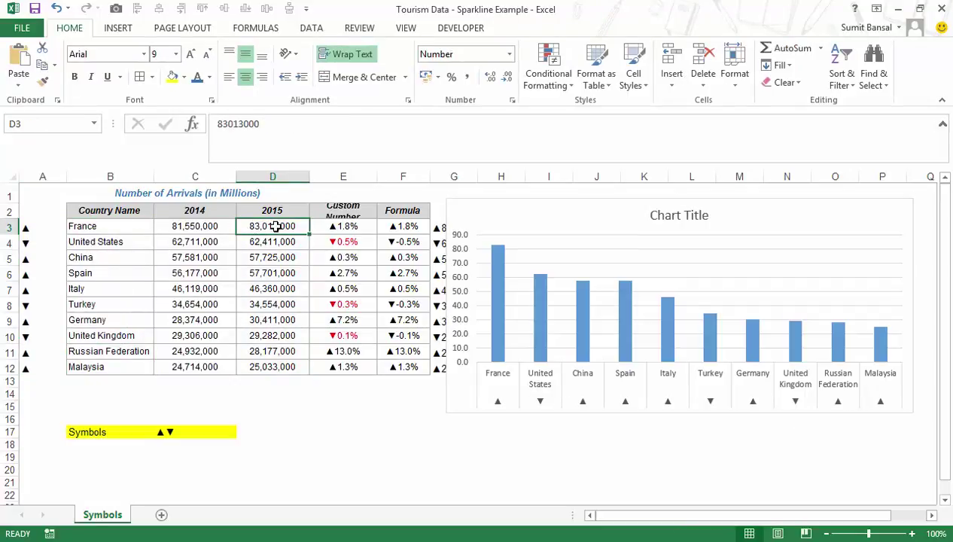
double_click(260, 227)
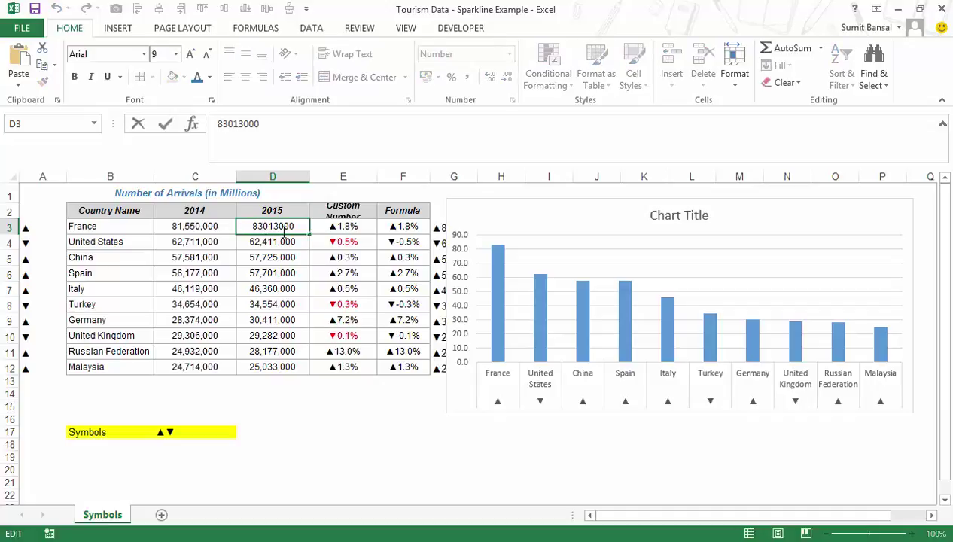
key("BackSpace")
type("7")
key("Return")
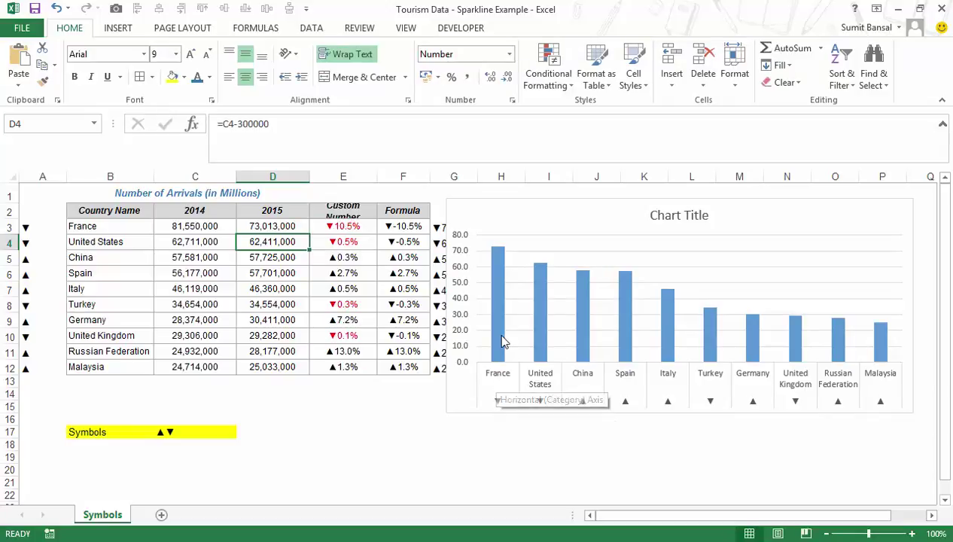
- Add data labels to the chart's column series
right_click(488, 297)
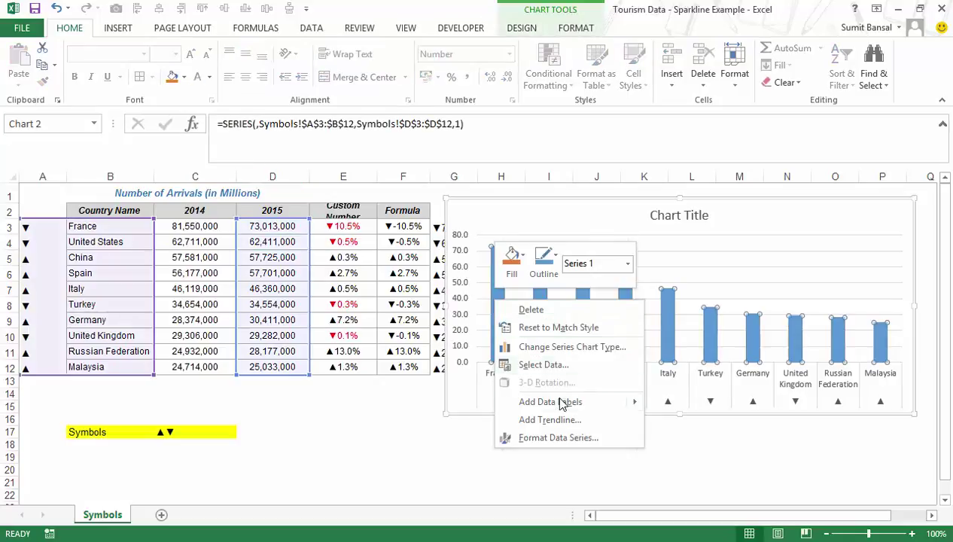
mouse_move(608, 407)
left_click(669, 403)
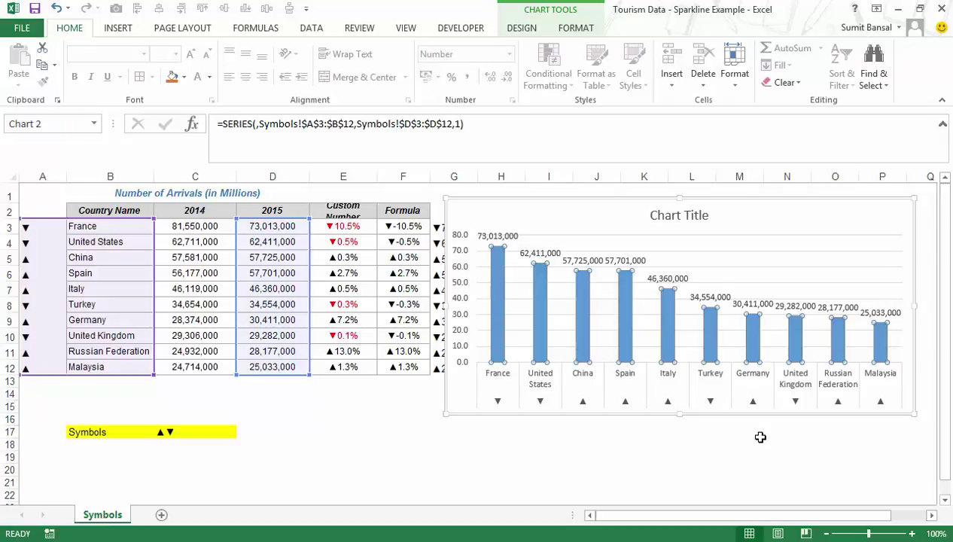
- Look over the Arial Geometric Shapes characters in the Symbol dialog and close it without inserting one
left_click(115, 27)
left_click(858, 66)
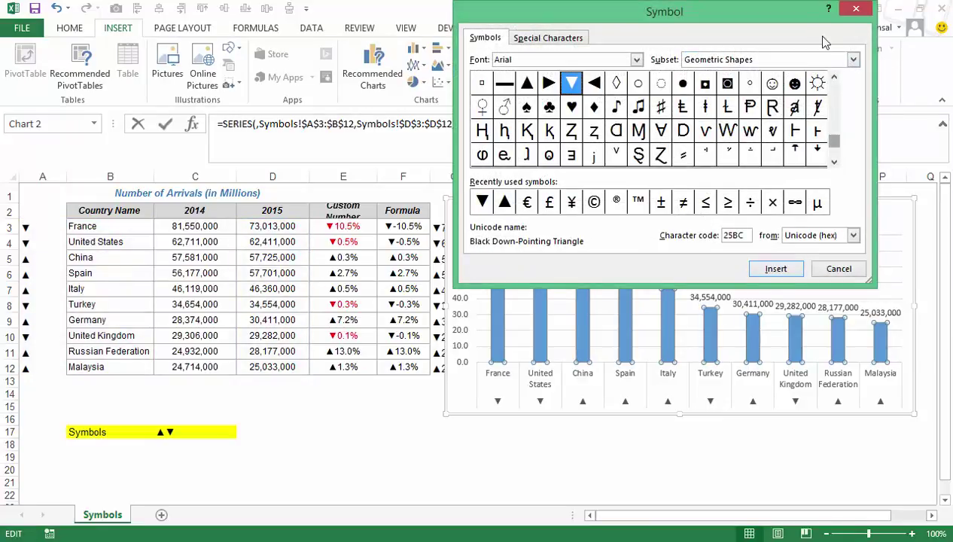
left_click(856, 8)
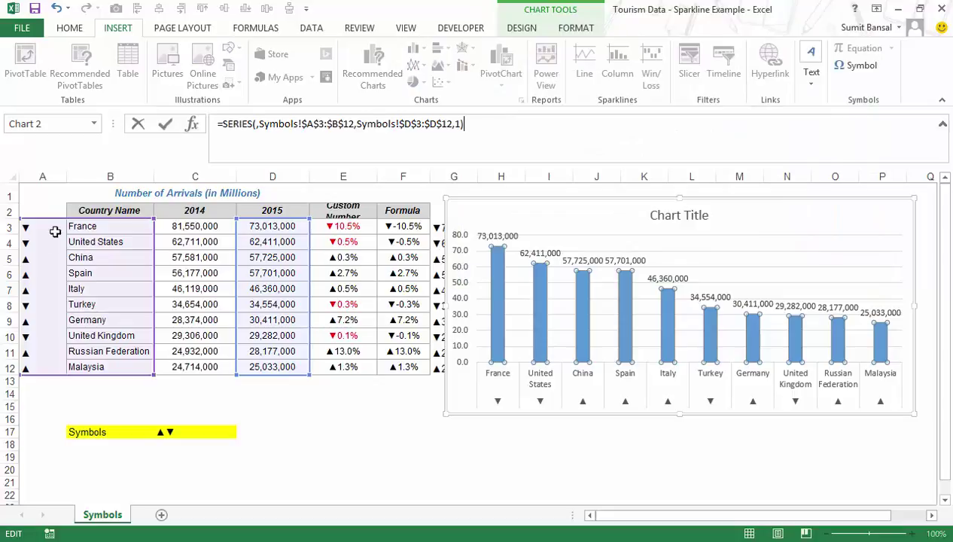